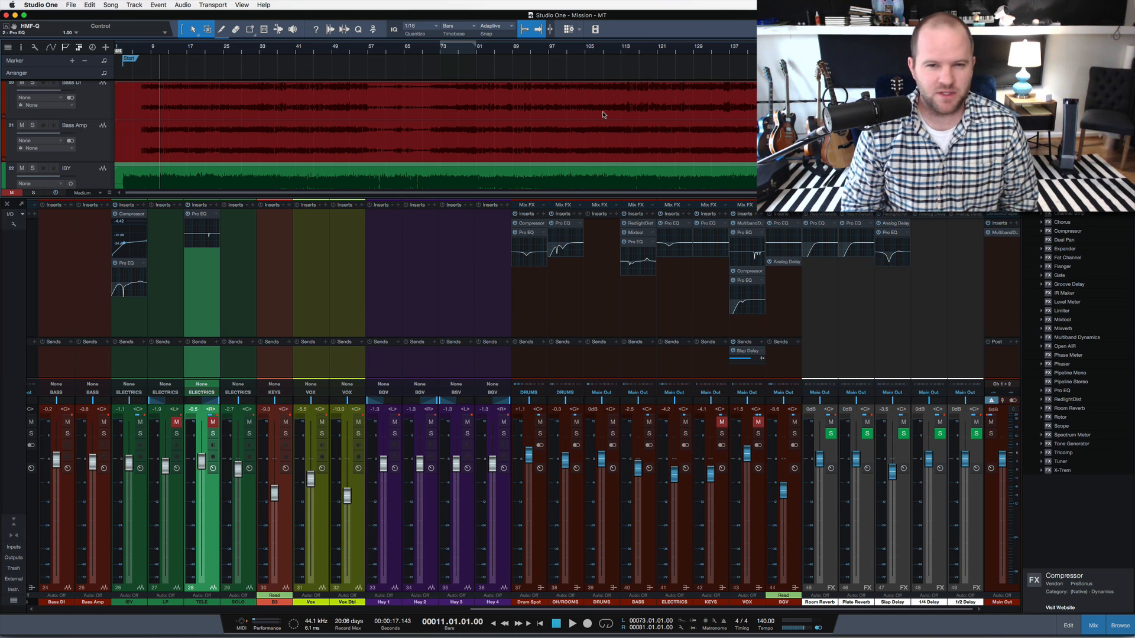
# Step: Select the Hey 1 to Hey 4 channels in the mixer and hide the mixer to show the full arrangement
pyautogui.click(468, 292)
pyautogui.click(481, 313)
pyautogui.keyDown('shift'); pyautogui.click(418, 302); pyautogui.keyUp('shift')
pyautogui.keyDown('shift'); pyautogui.click(401, 301); pyautogui.keyUp('shift')
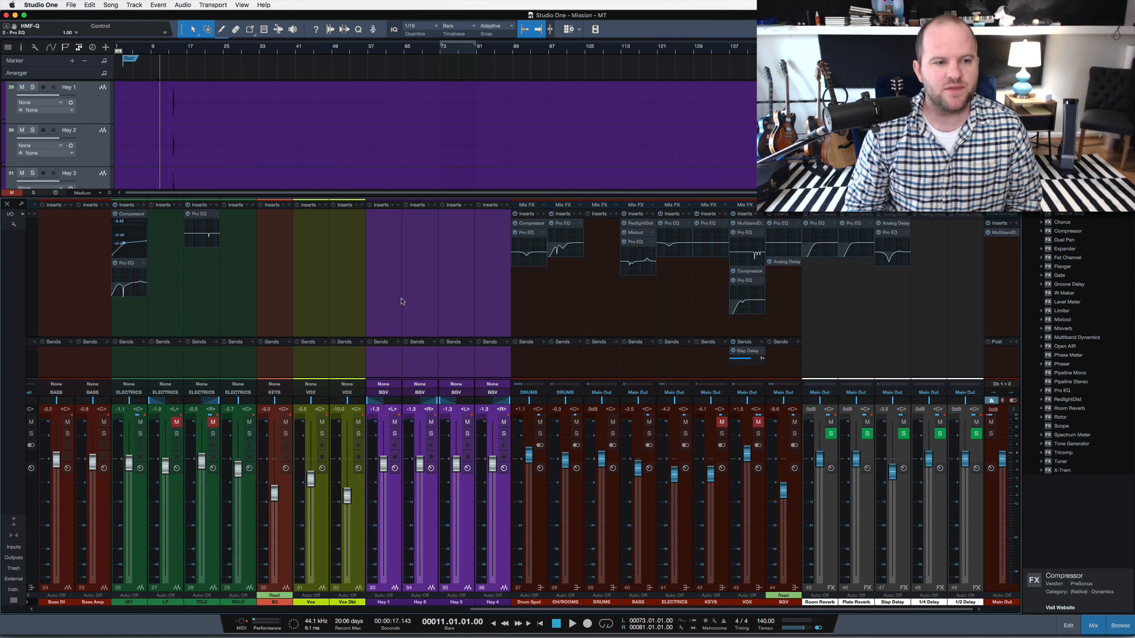
pyautogui.press('F3')
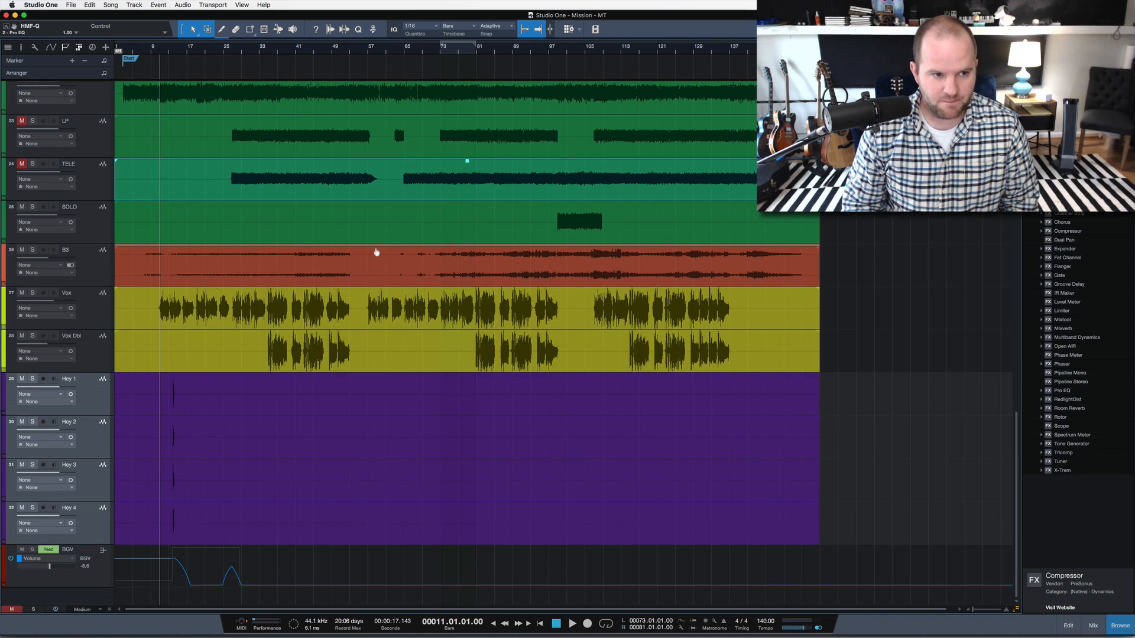
# Step: Look over the IBY, LP and TELE guitar tracks by selecting each one in the arrangement
pyautogui.scroll(3, 376, 253)
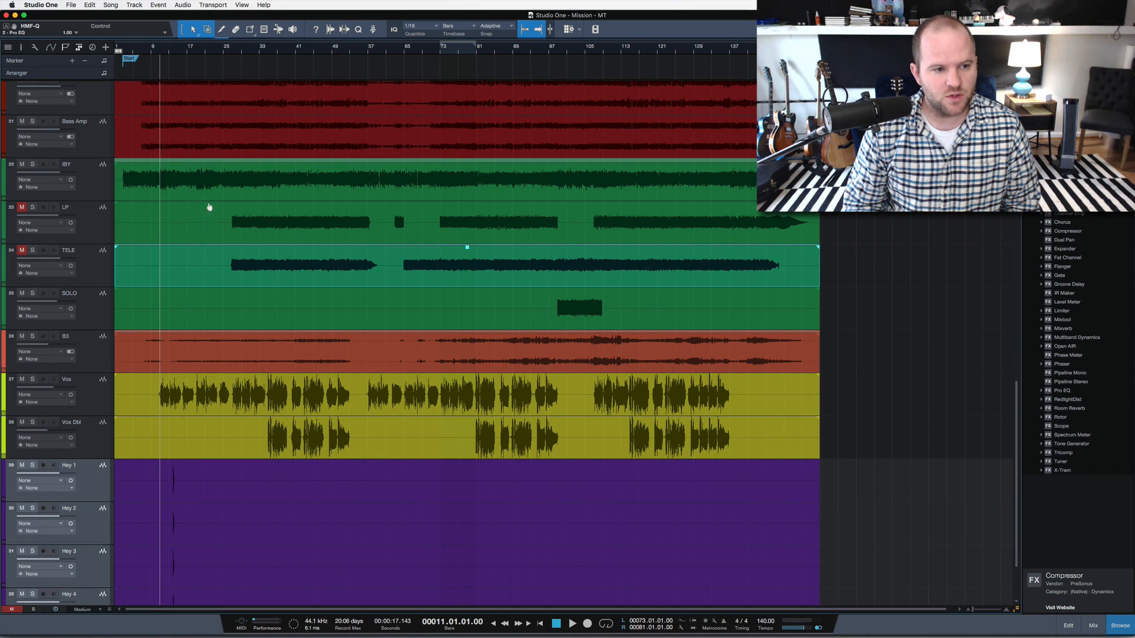
pyautogui.click(104, 217)
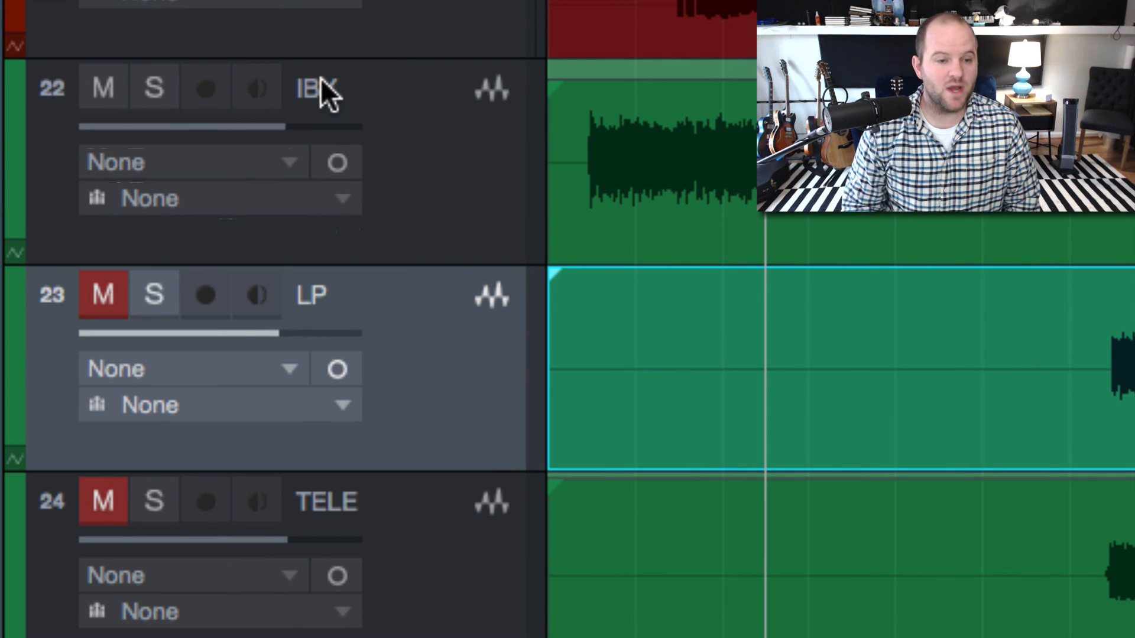
pyautogui.click(434, 136)
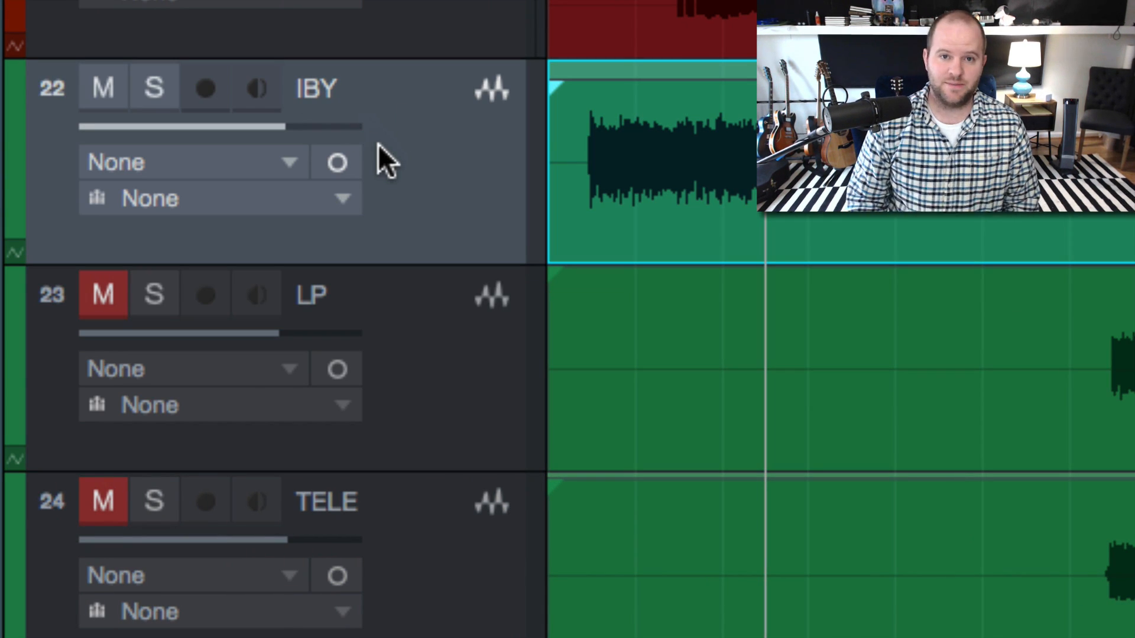
pyautogui.click(399, 325)
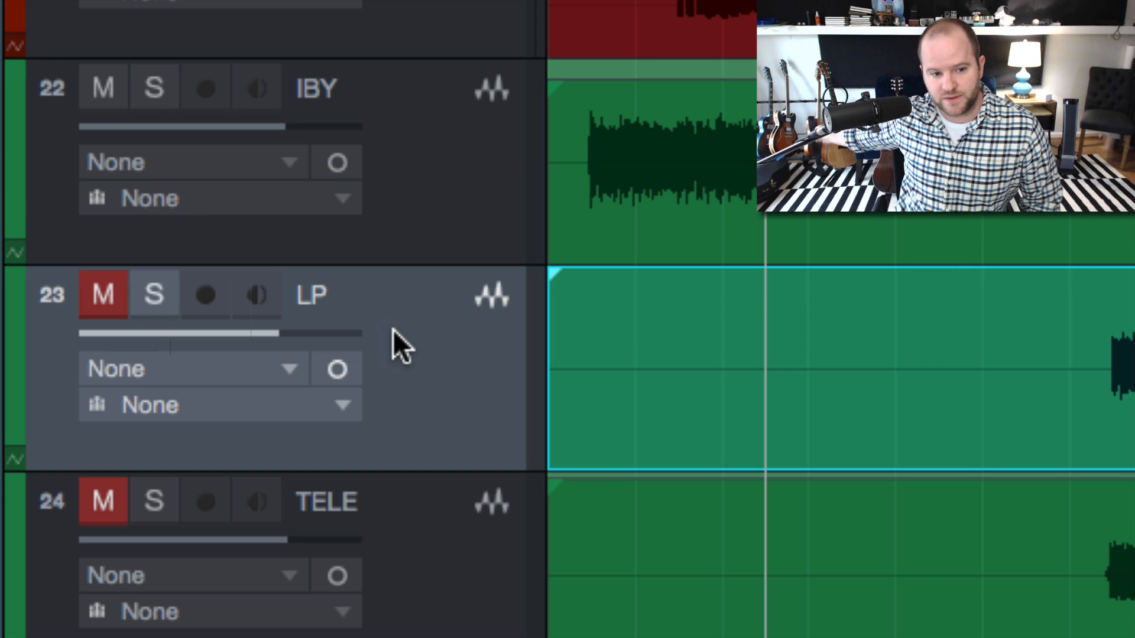
pyautogui.click(499, 586)
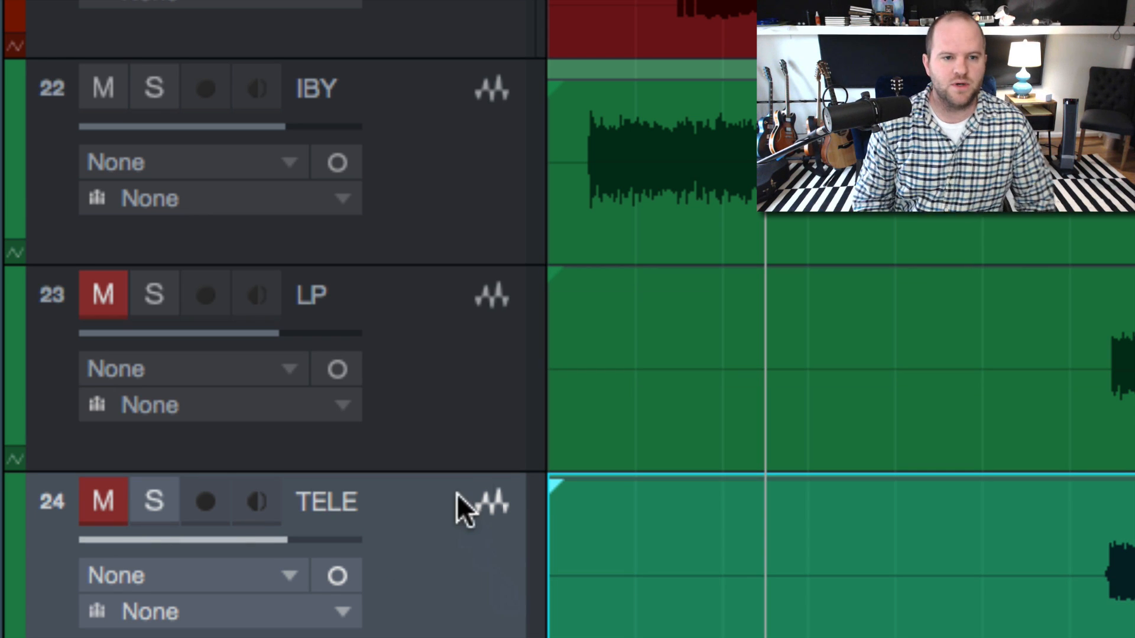
# Step: Solo the IBY guitar track, play it from the Start marker, and clear the solo when done listening
pyautogui.click(453, 208)
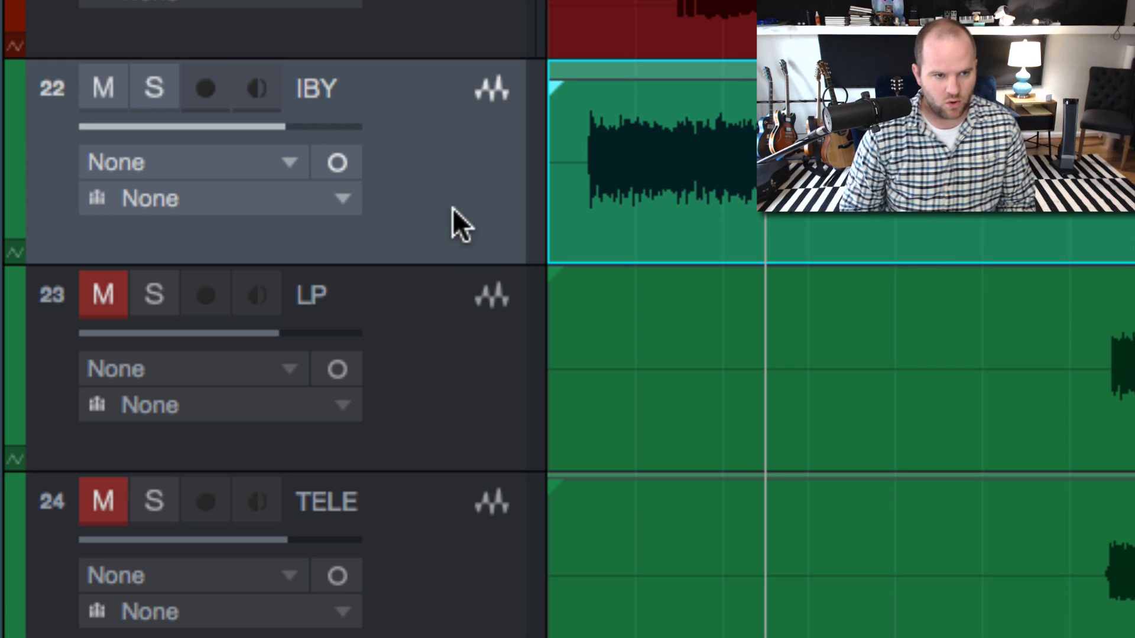
pyautogui.press('s')
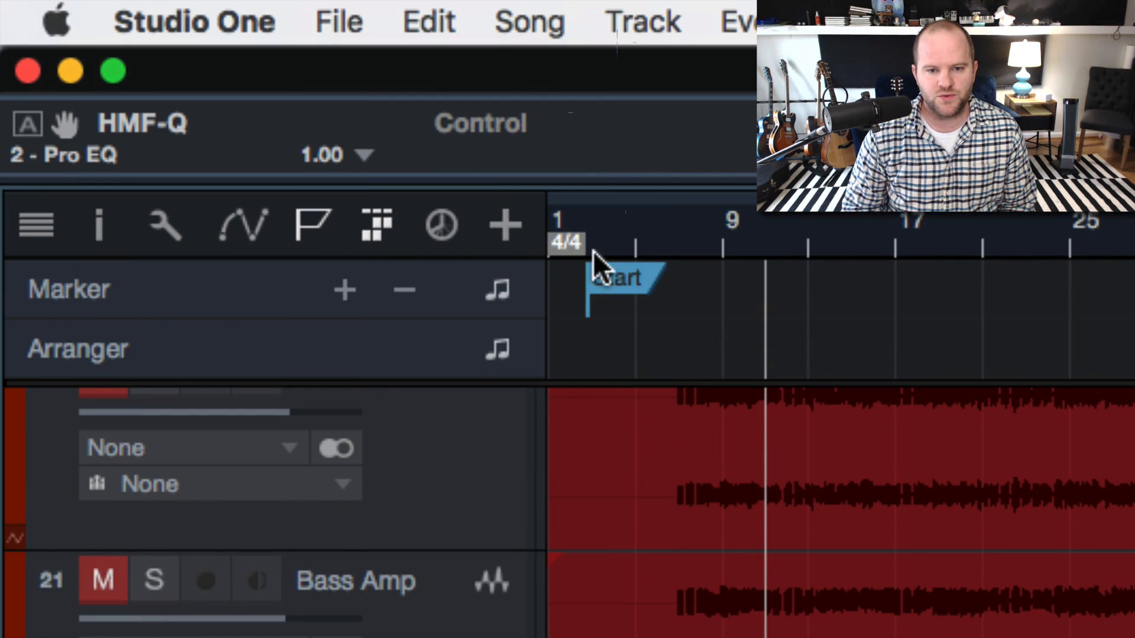
pyautogui.click(586, 239)
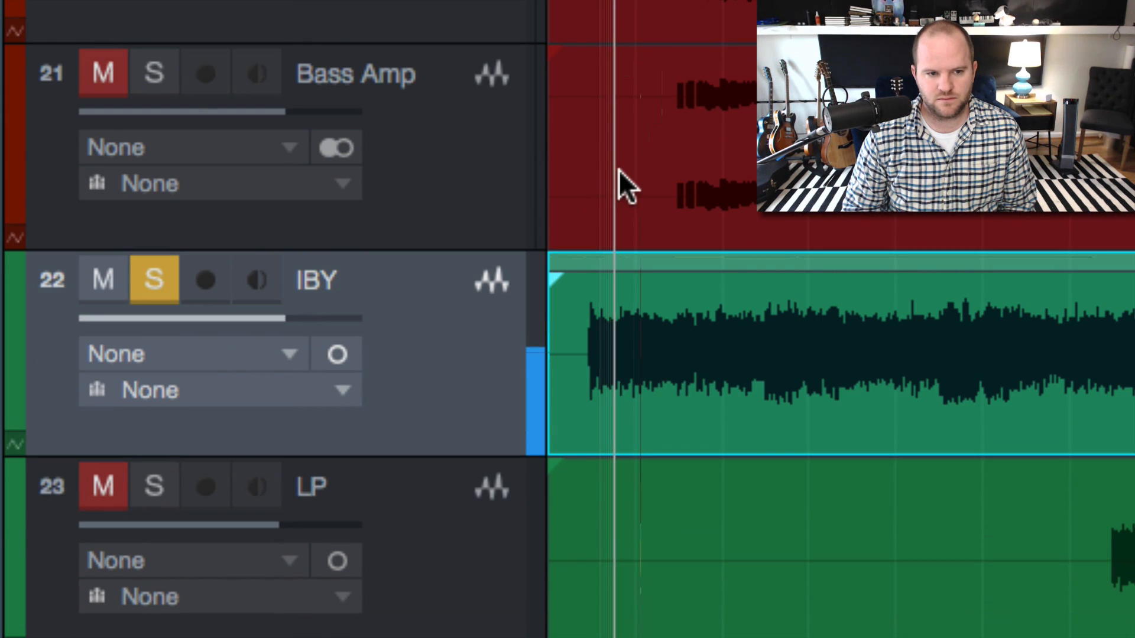
pyautogui.press('space')
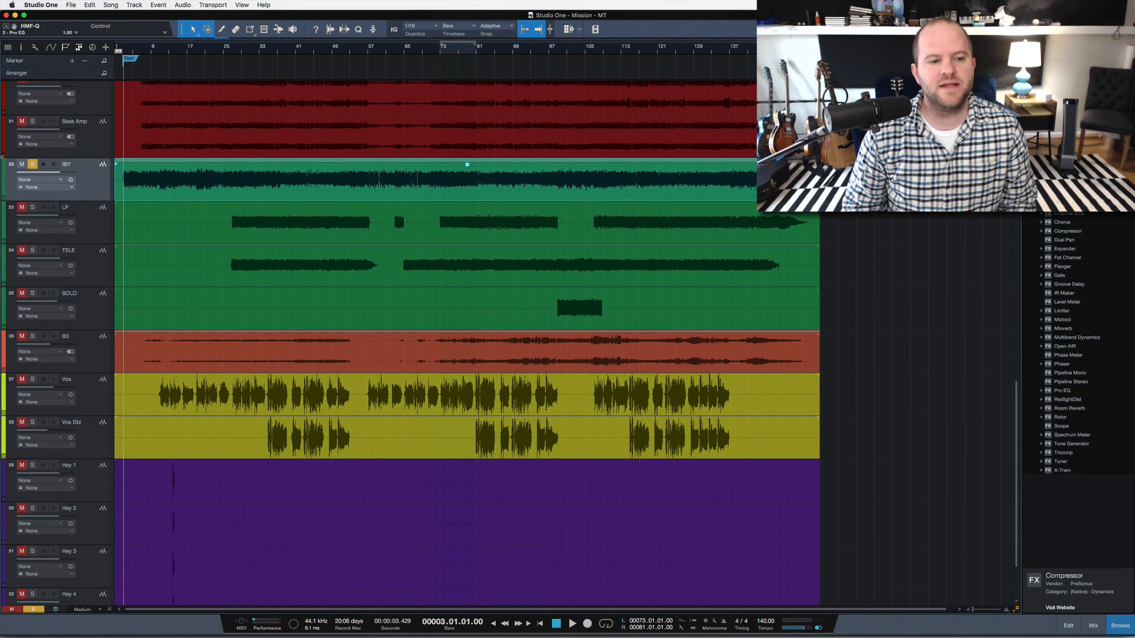
pyautogui.click(33, 164)
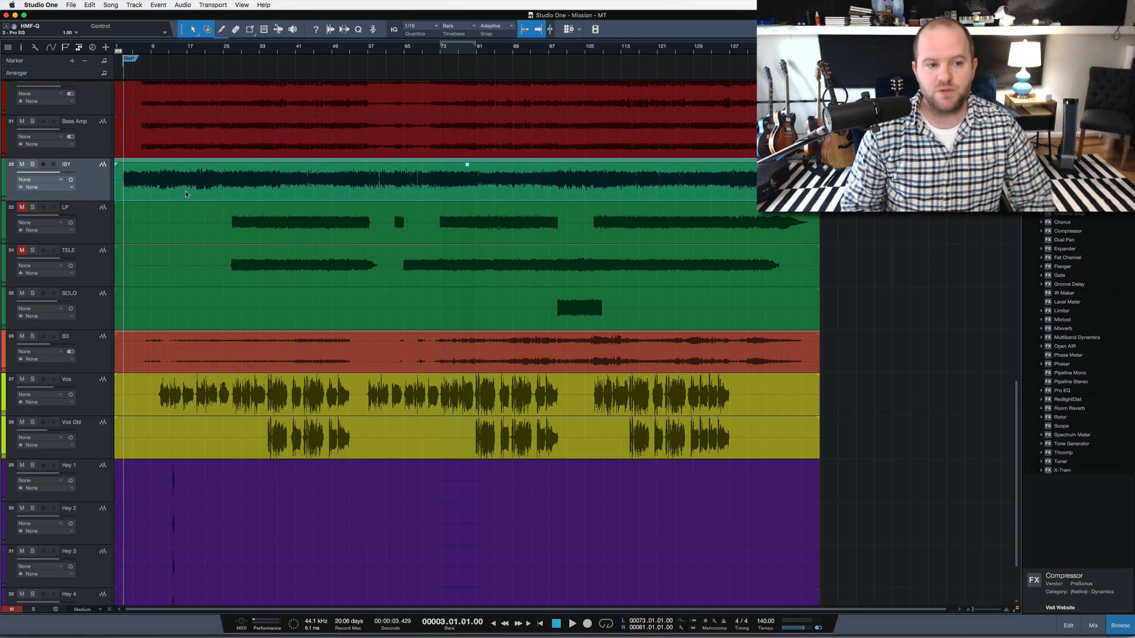
# Step: Solo the TELE guitar track, play its entry from just before bar 27, and clear the solo
pyautogui.moveTo(233, 48); pyautogui.dragTo(235, 97)
pyautogui.click(32, 250)
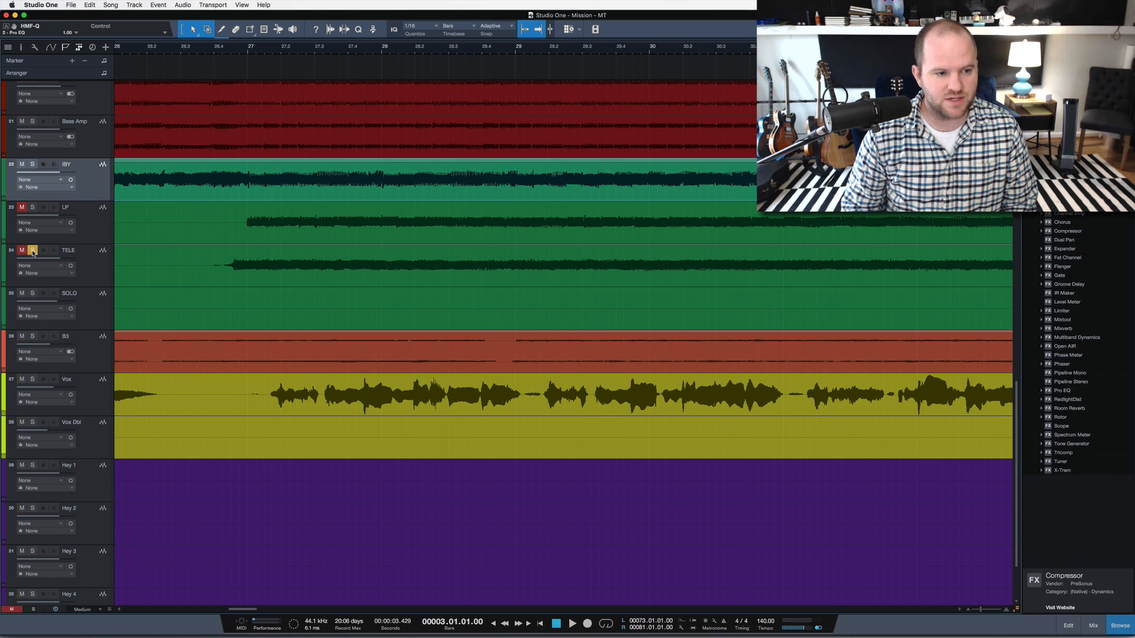
pyautogui.click(222, 52)
pyautogui.press('space')
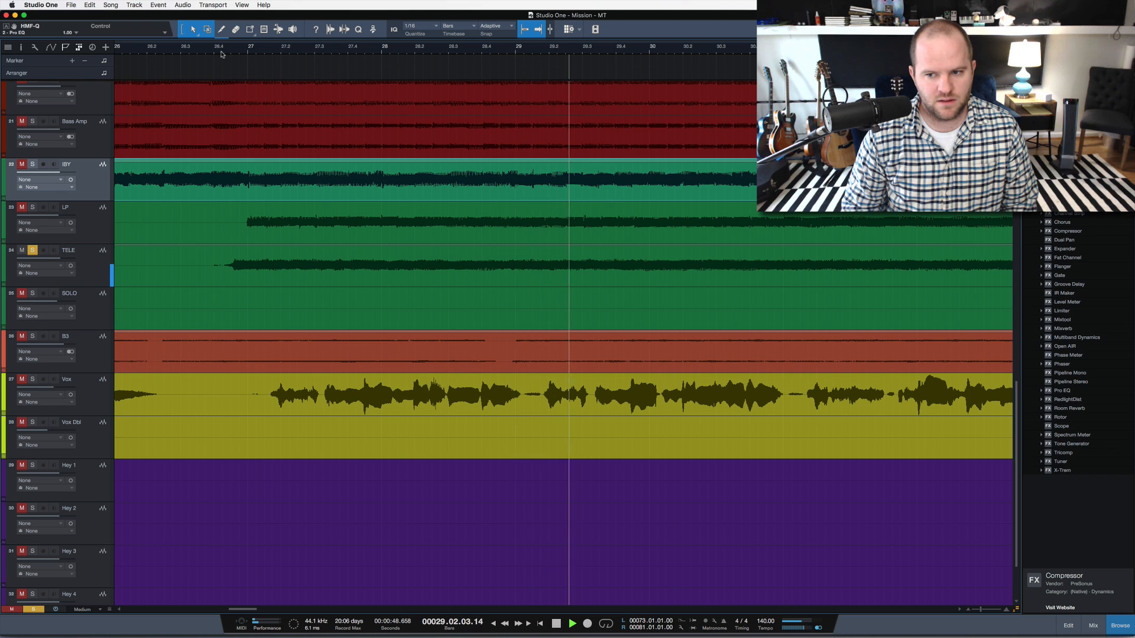
pyautogui.press('space')
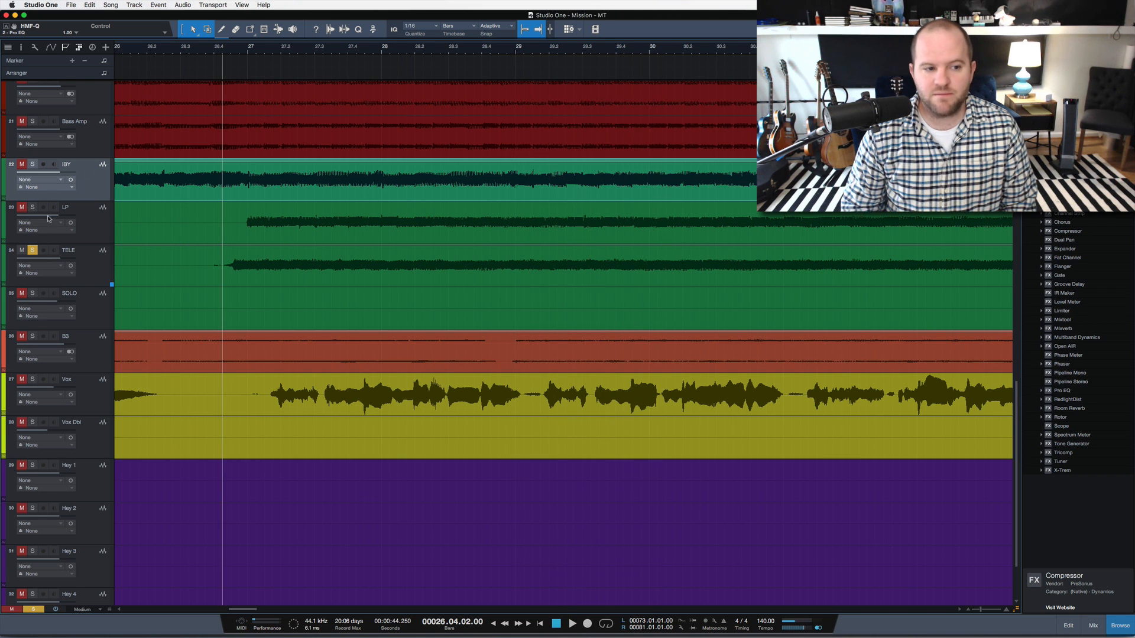
pyautogui.click(33, 250)
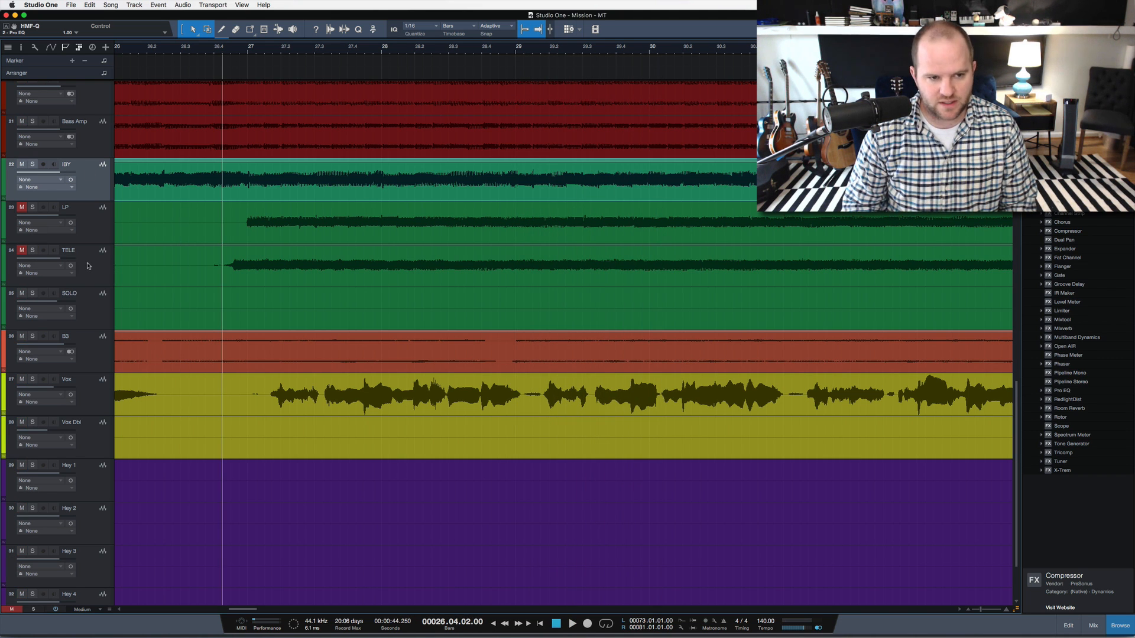
# Step: Unmute the TELE and LP guitar tracks
pyautogui.press('F3')
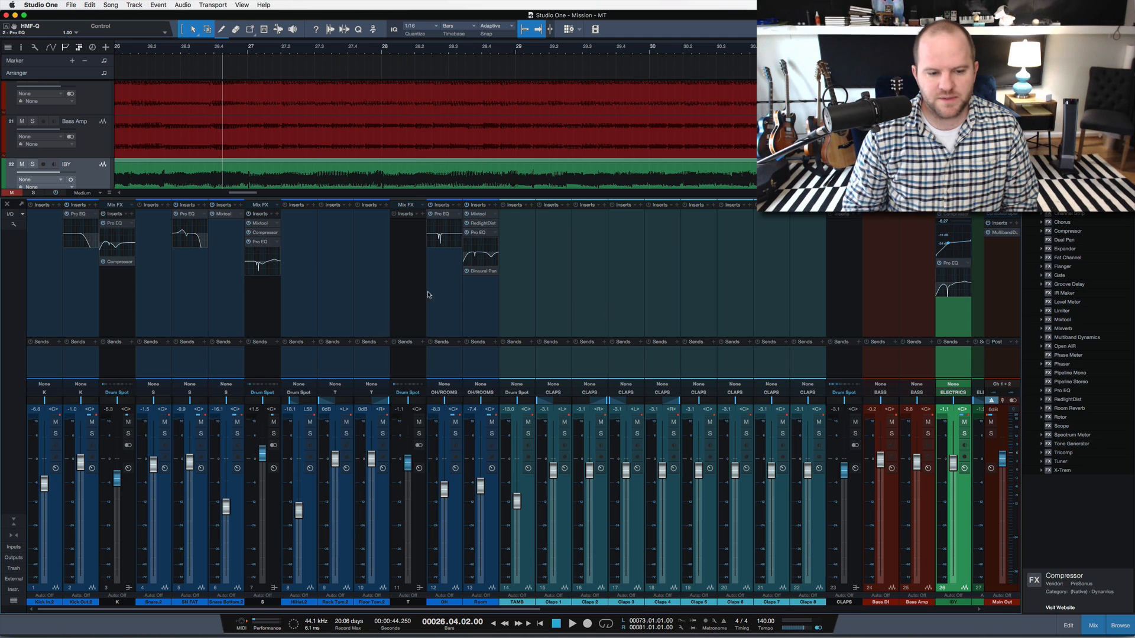
pyautogui.press('F3')
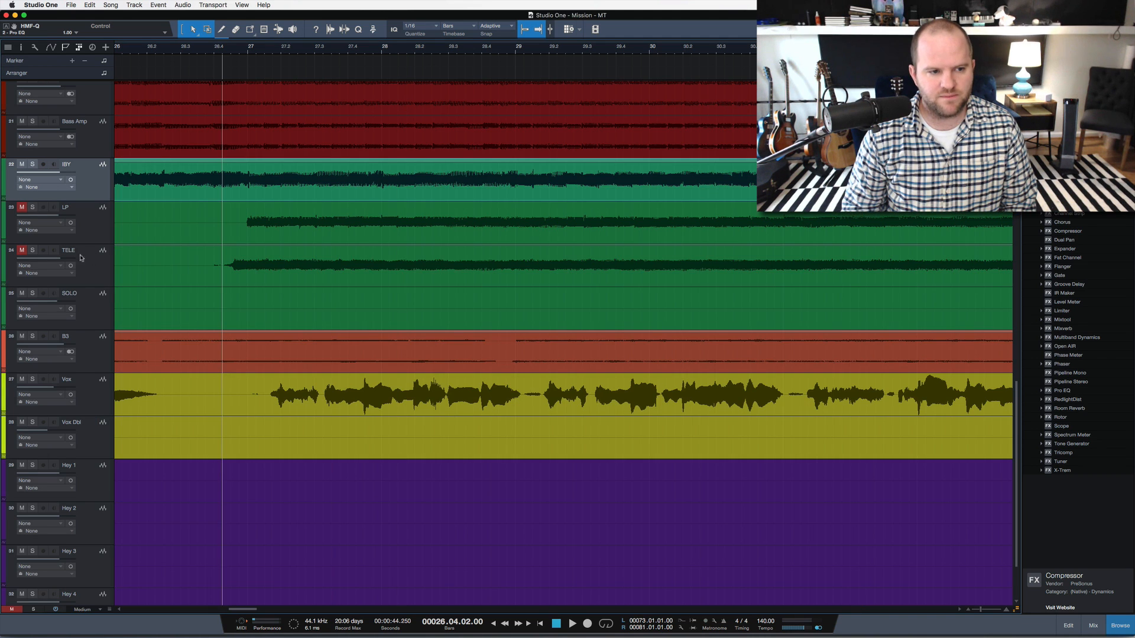
pyautogui.click(22, 250)
pyautogui.click(21, 207)
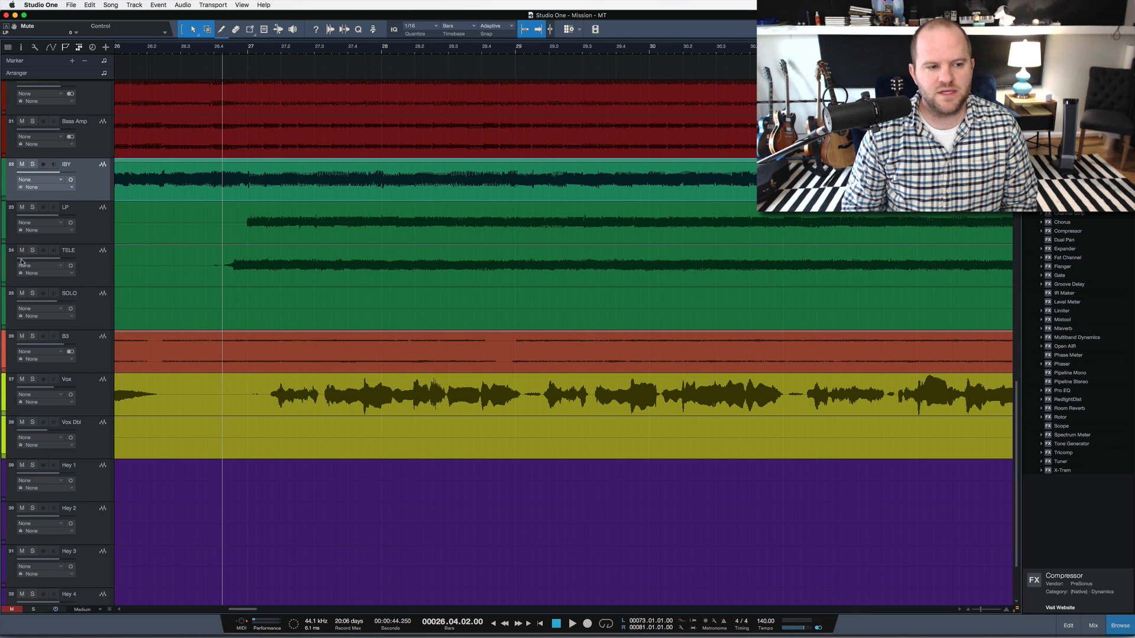
# Step: Solo the LP guitar track and listen to its entry from just before bar 27
pyautogui.click(34, 207)
pyautogui.press('space')
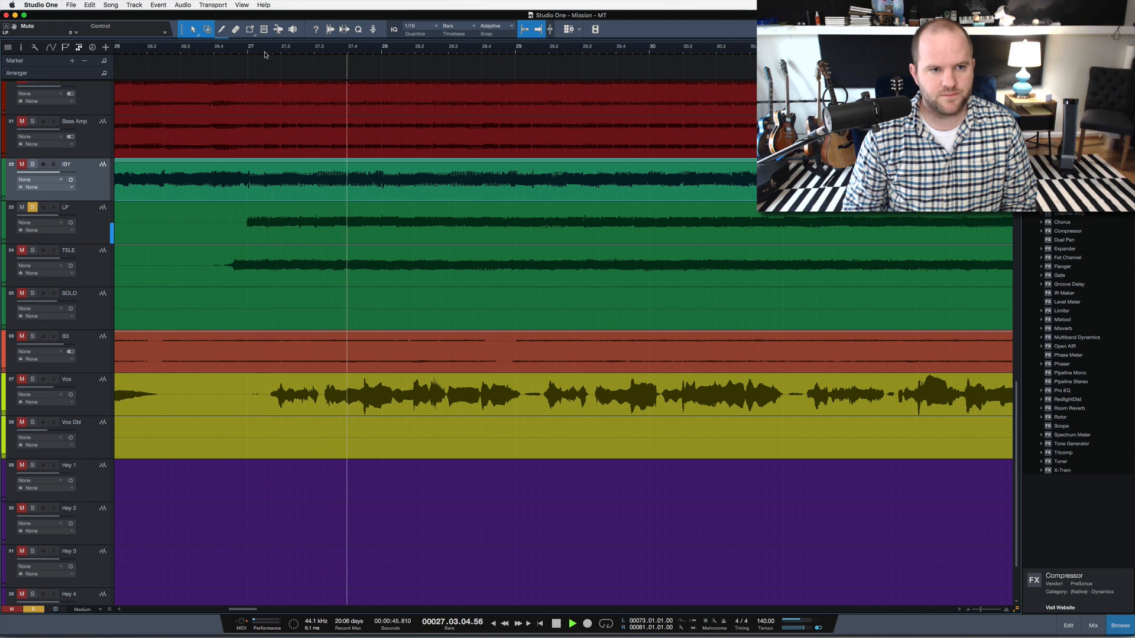
pyautogui.moveTo(253, 54); pyautogui.dragTo(252, 29)
pyautogui.press('space')
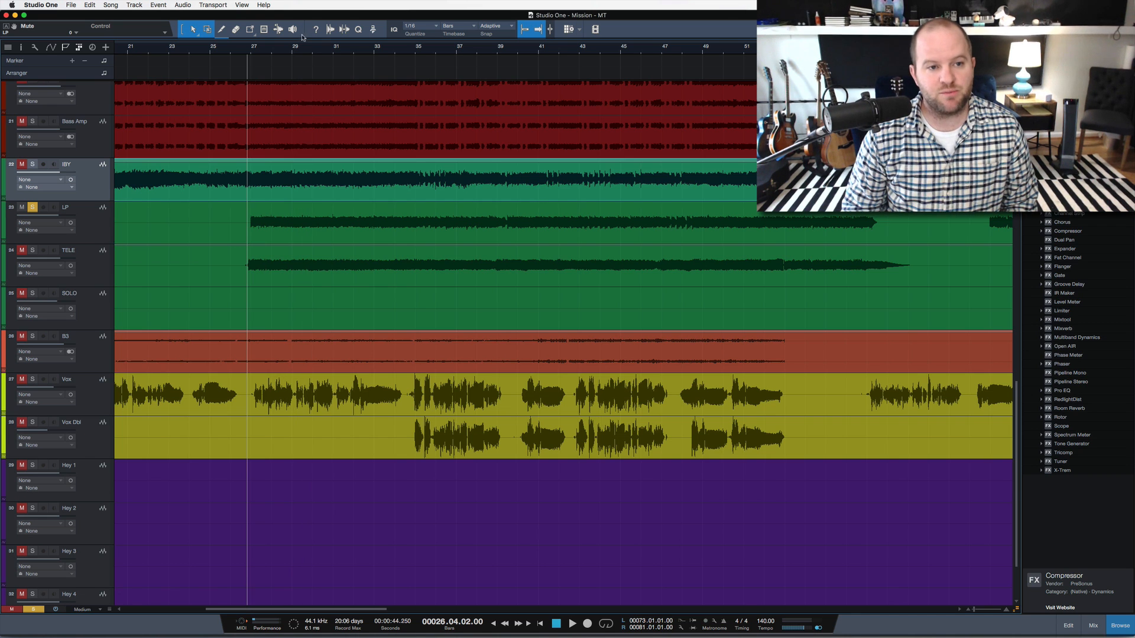
pyautogui.hotkey('shift', 'f')
pyautogui.moveTo(301, 27); pyautogui.dragTo(295, 29)
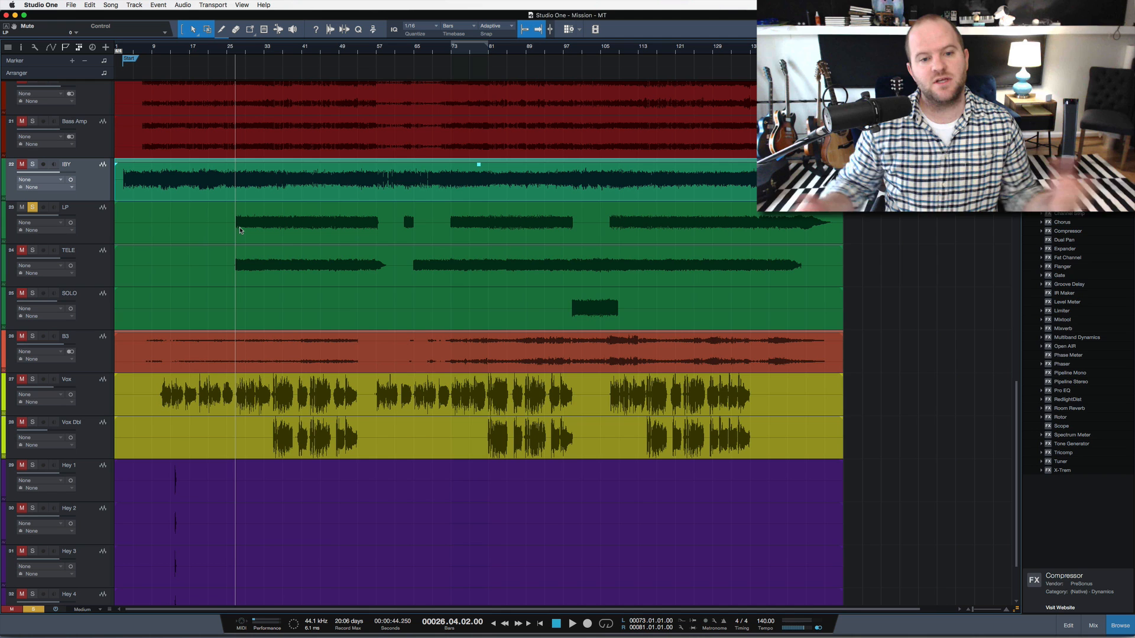
# Step: Switch the solo from LP to TELE and play the TELE part from just before bar 27
pyautogui.click(34, 251)
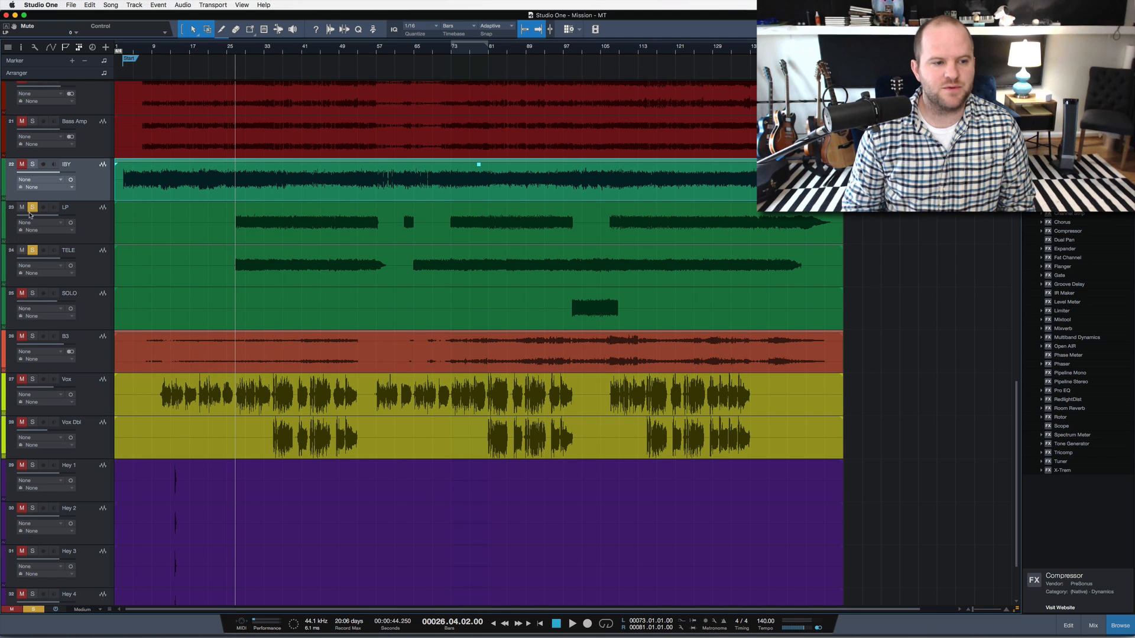
pyautogui.click(31, 208)
pyautogui.moveTo(227, 50); pyautogui.dragTo(229, 75)
pyautogui.press('space')
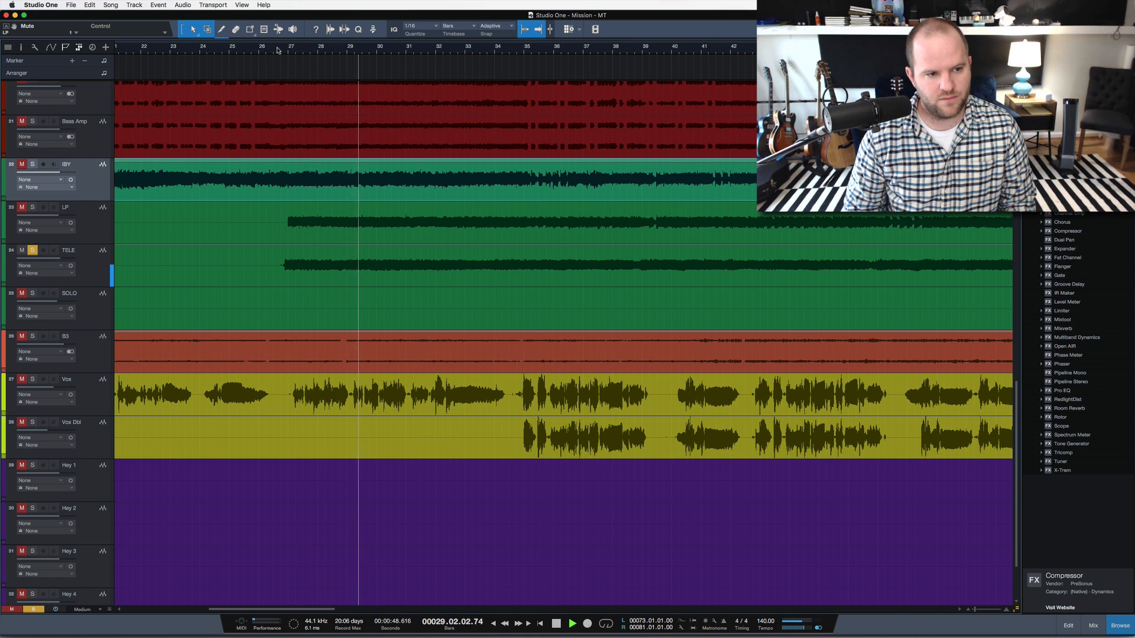
pyautogui.press('space')
pyautogui.press('z')
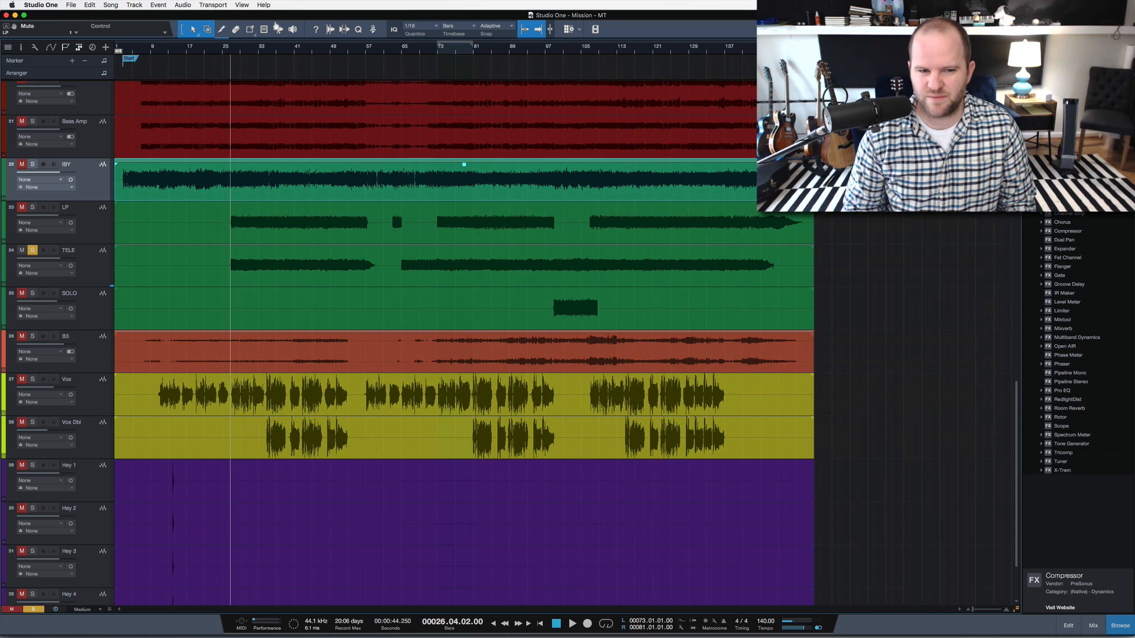
# Step: Listen to the soloed TELE track from bar 65, bar 79 and bar 91
pyautogui.click(404, 53)
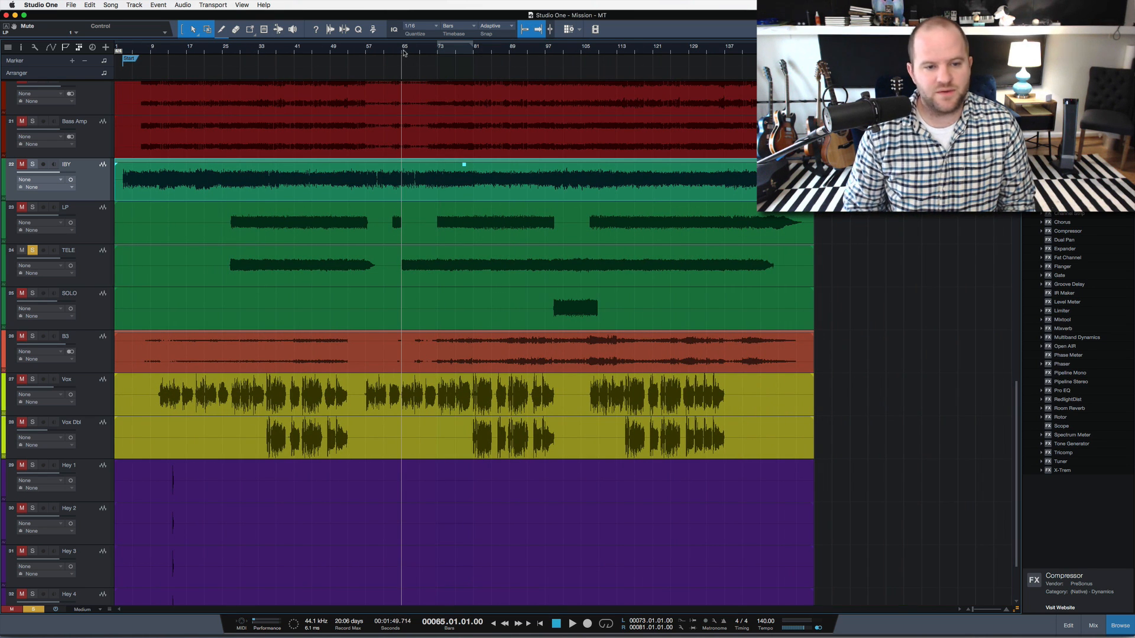
pyautogui.press('space')
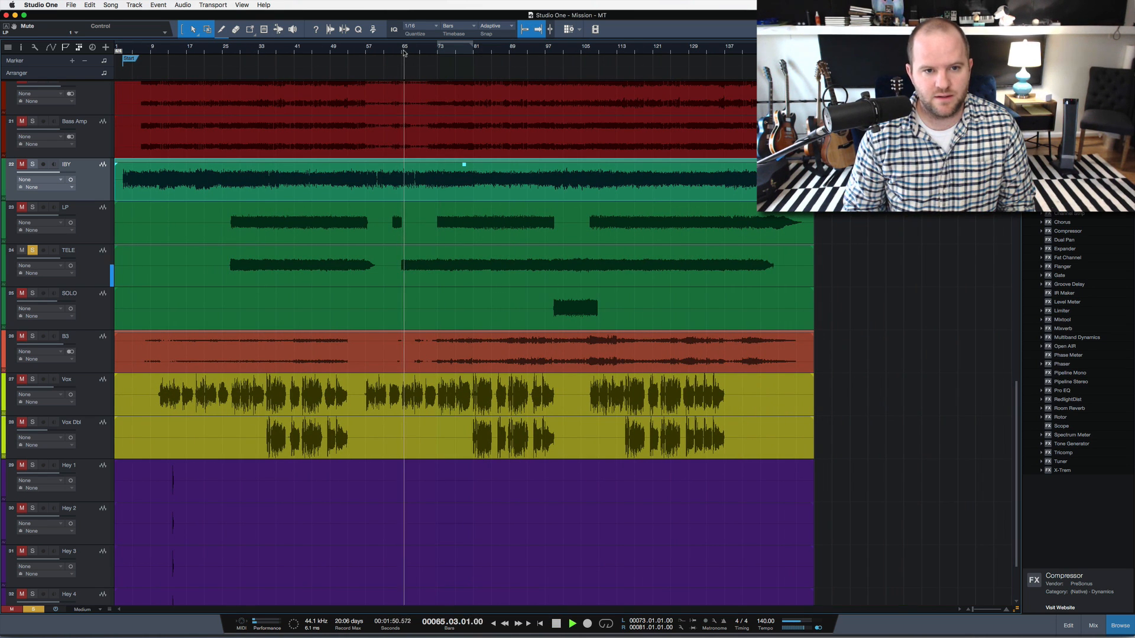
pyautogui.press('space')
pyautogui.click(465, 50)
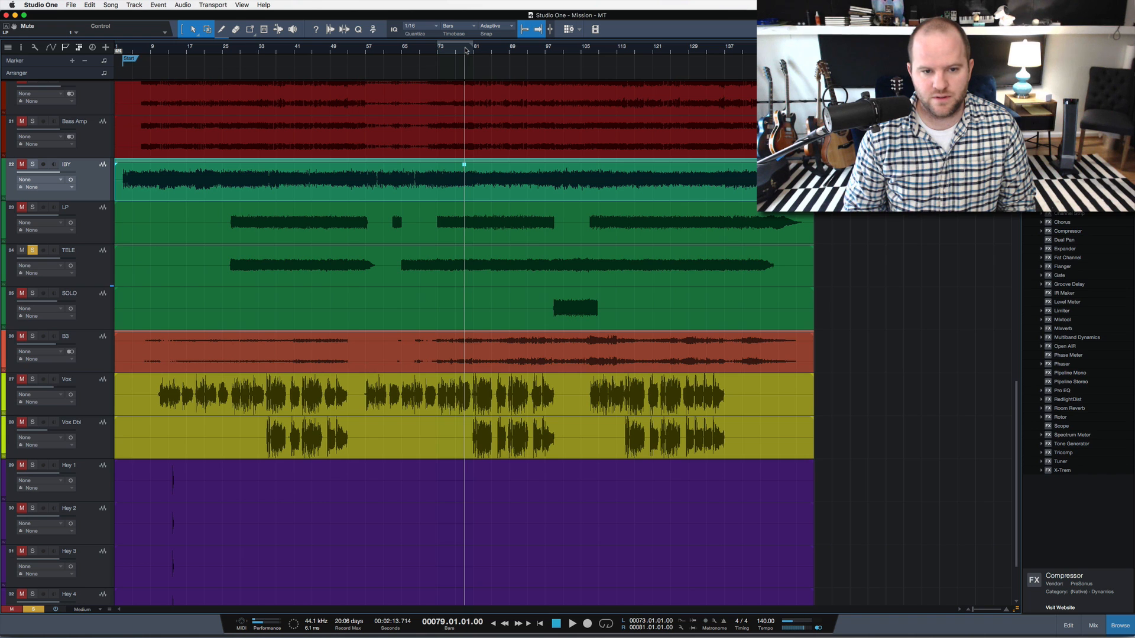
pyautogui.press('space')
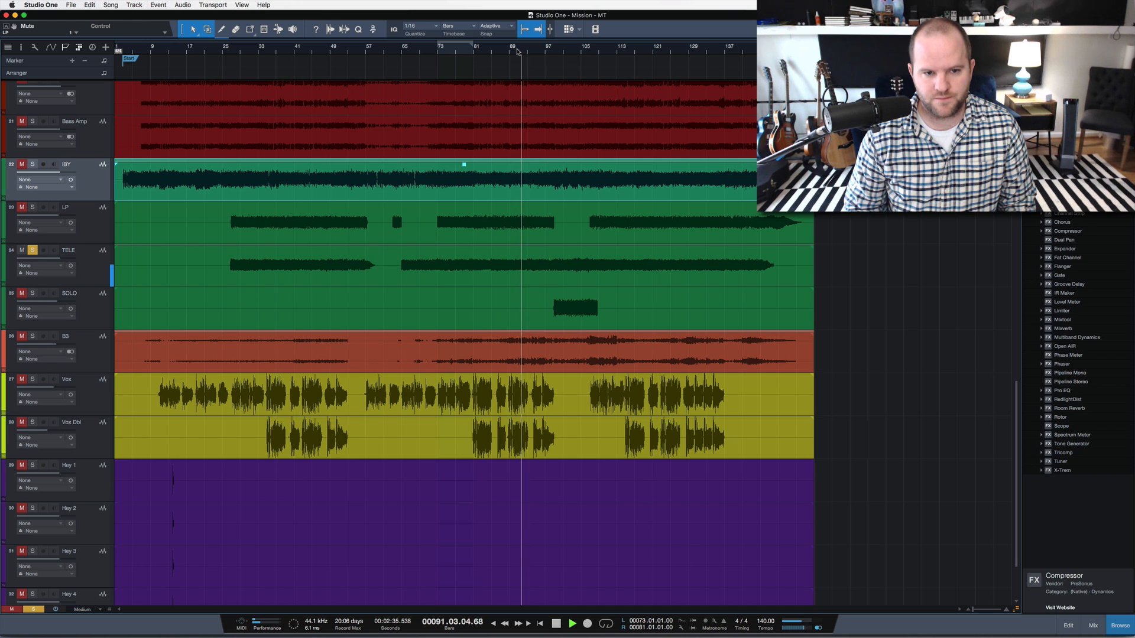
pyautogui.press('space')
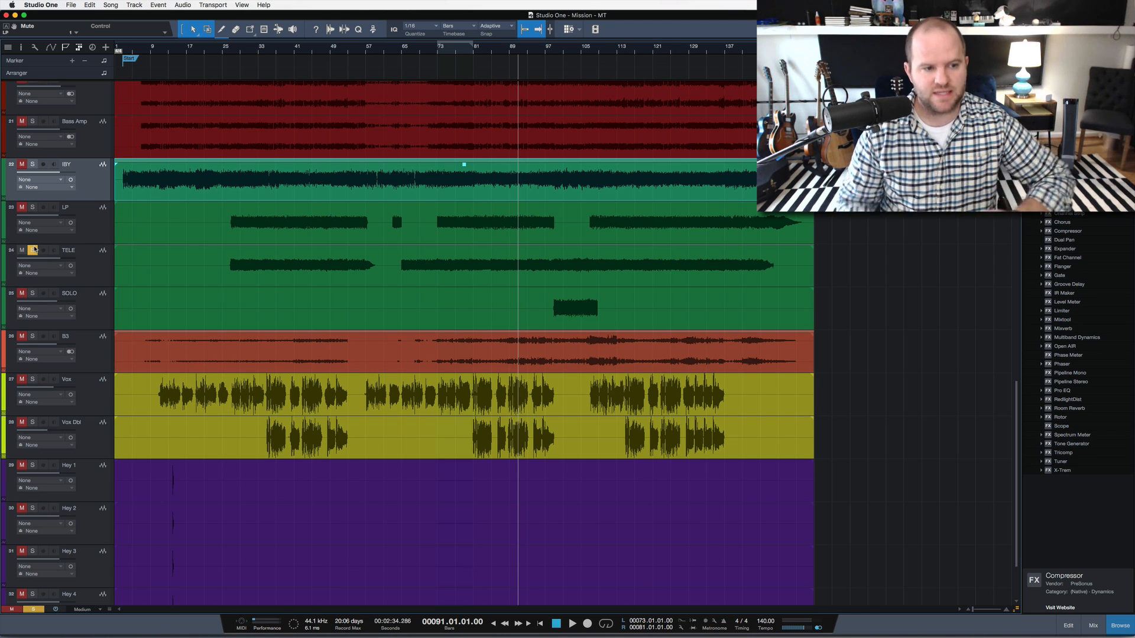
# Step: Solo the IBY, LP and TELE guitar tracks together and play them from bar 91
pyautogui.click(33, 250)
pyautogui.click(33, 207)
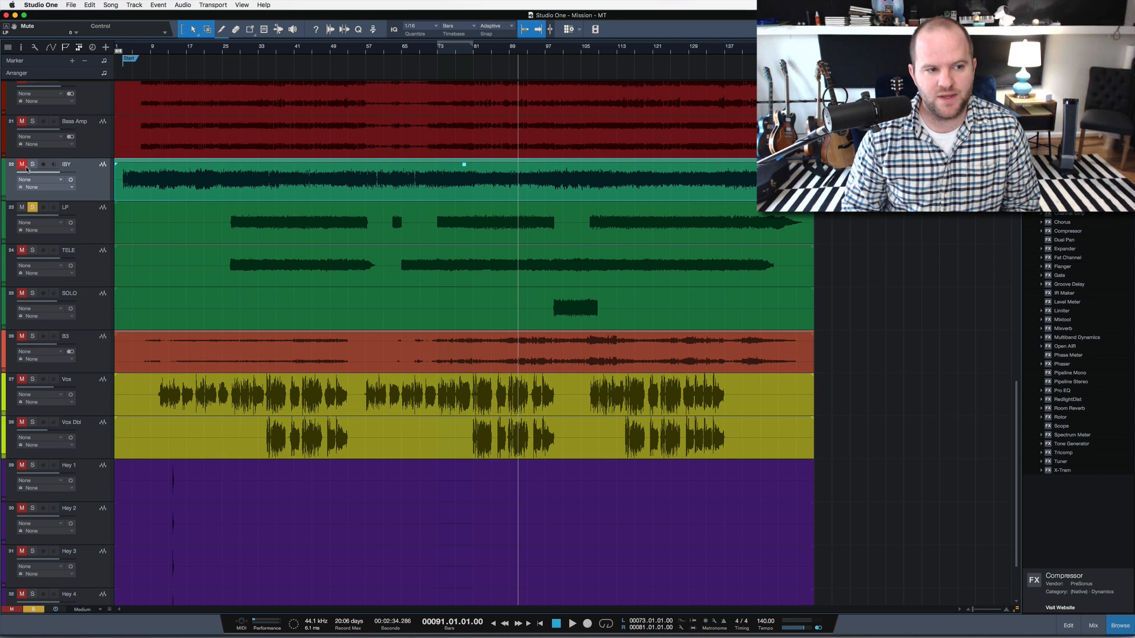
pyautogui.click(32, 164)
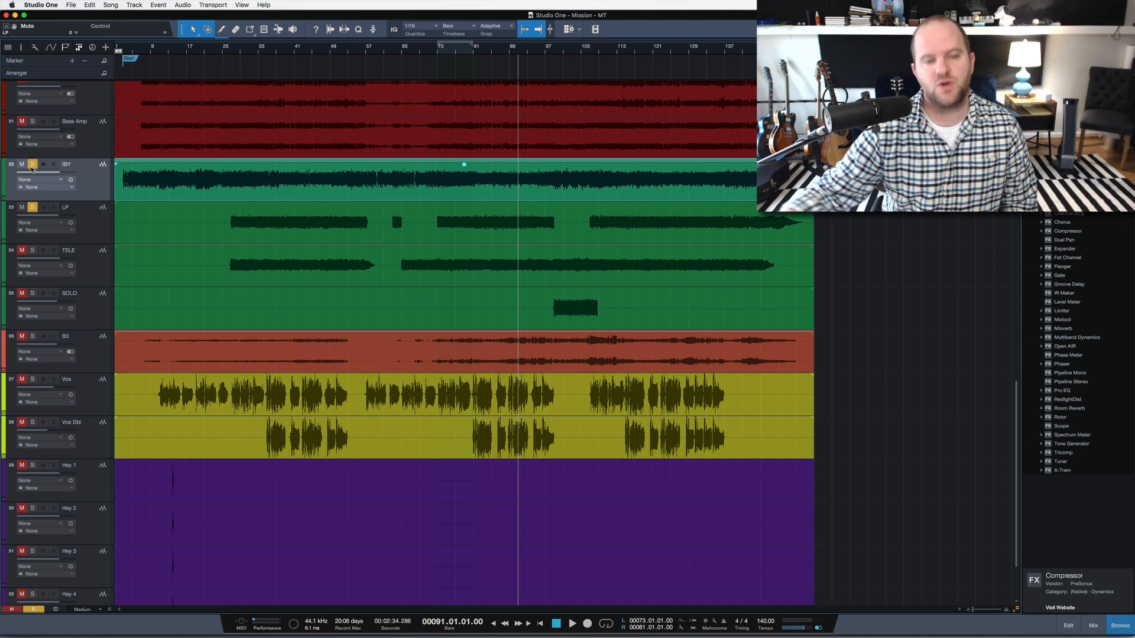
pyautogui.click(34, 251)
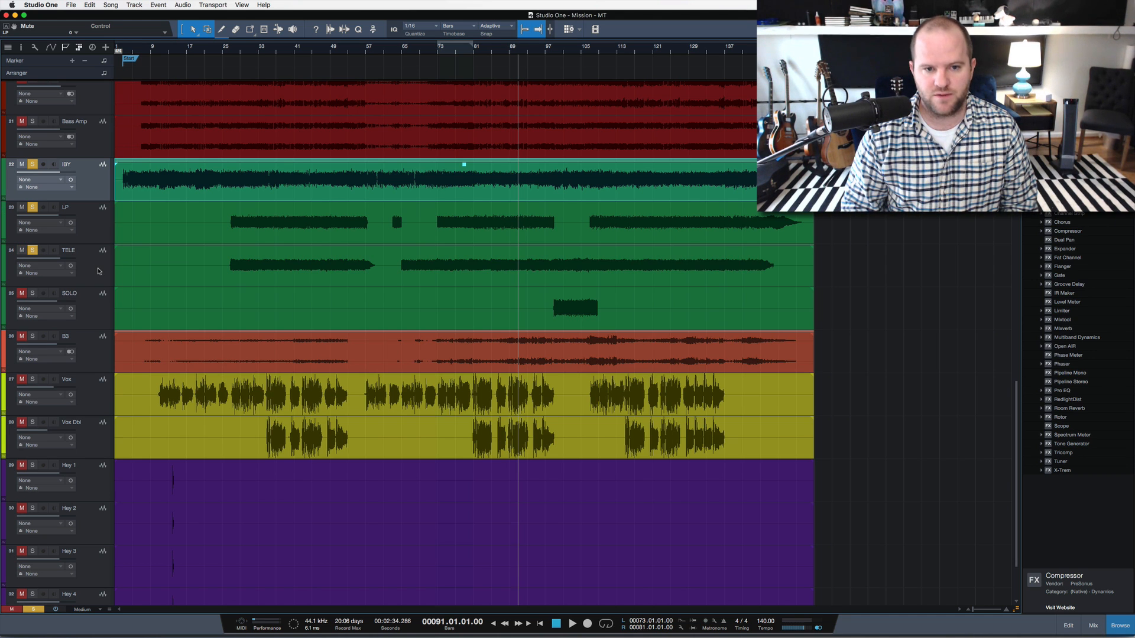
pyautogui.press('space')
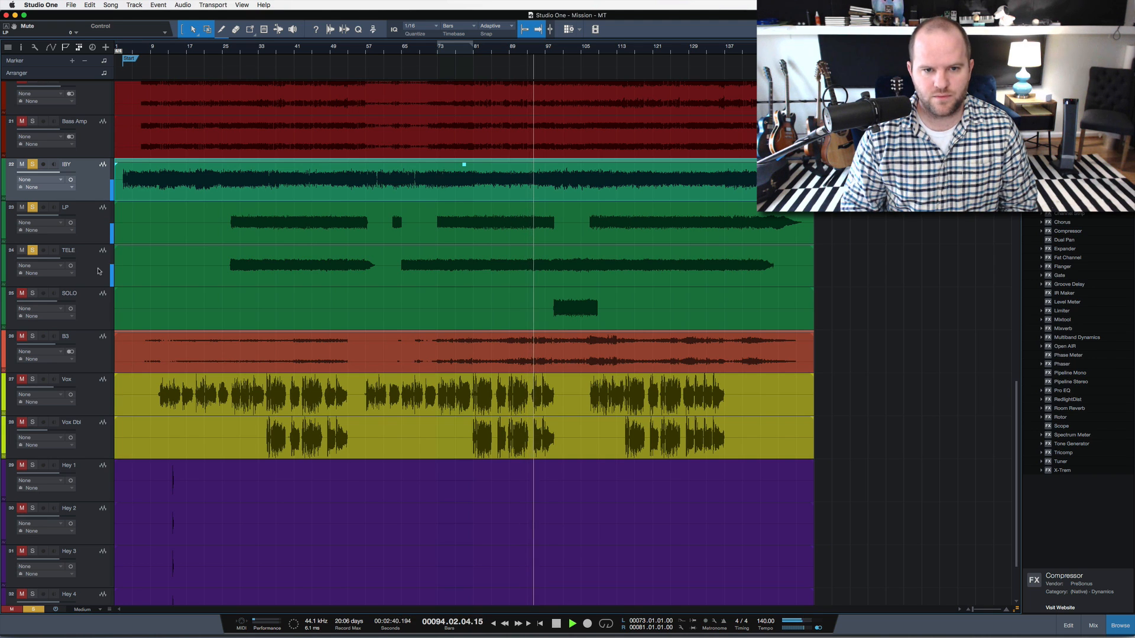
pyautogui.press('space')
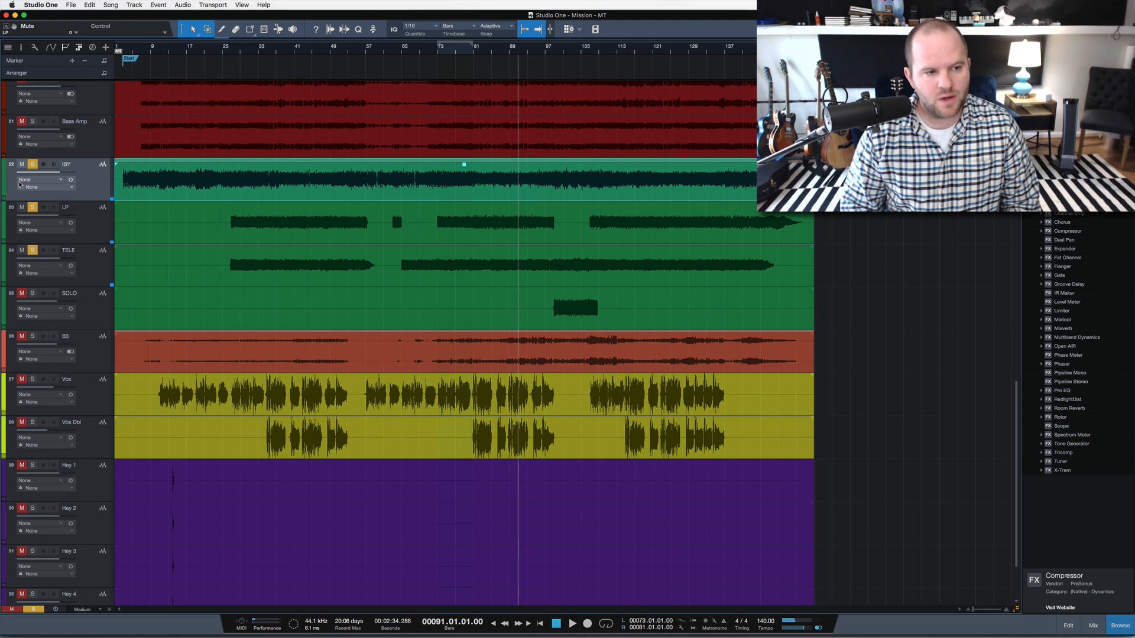
# Step: Remove the solo from TELE and IBY, leaving LP soloed, and show the electric guitar channels in the mixer
pyautogui.click(31, 250)
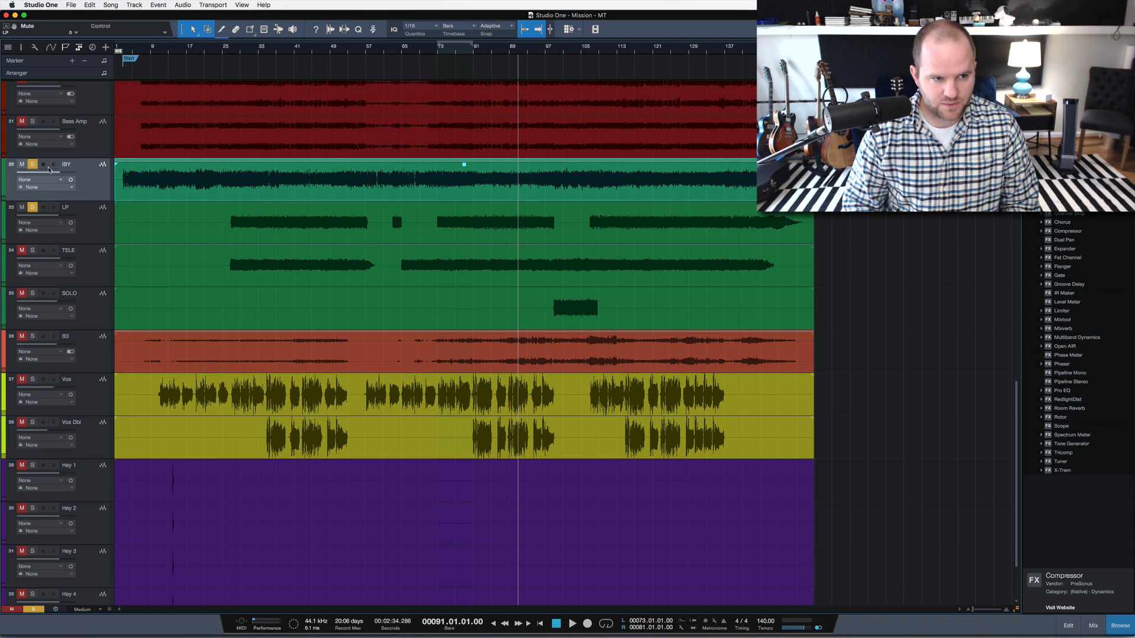
pyautogui.click(33, 164)
pyautogui.press('F3')
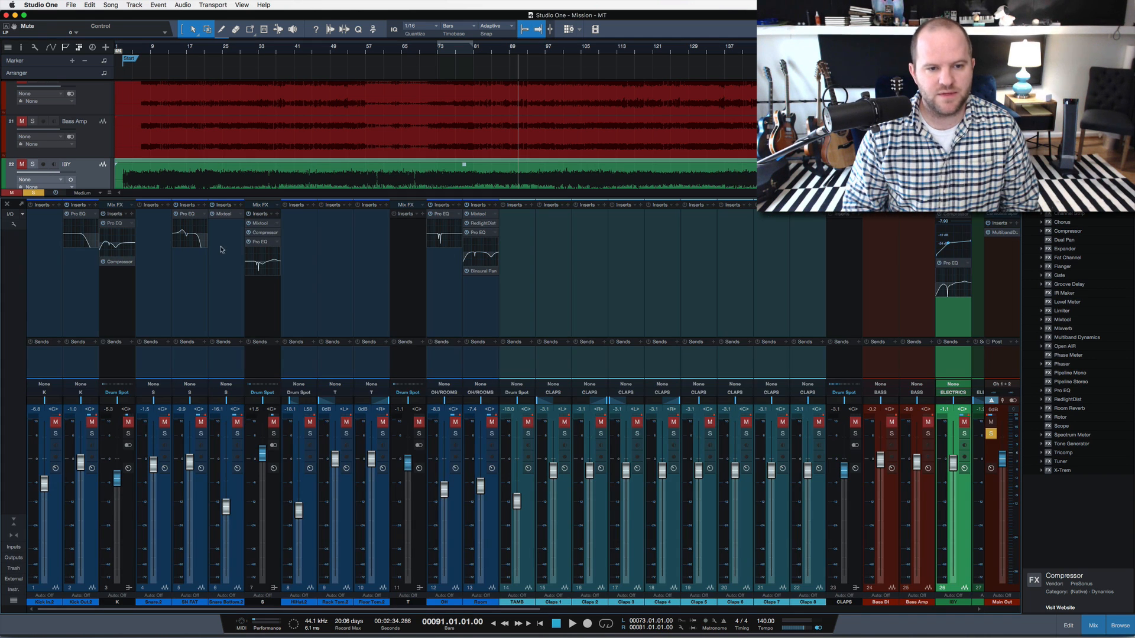
pyautogui.hscroll(10, 355, 306)
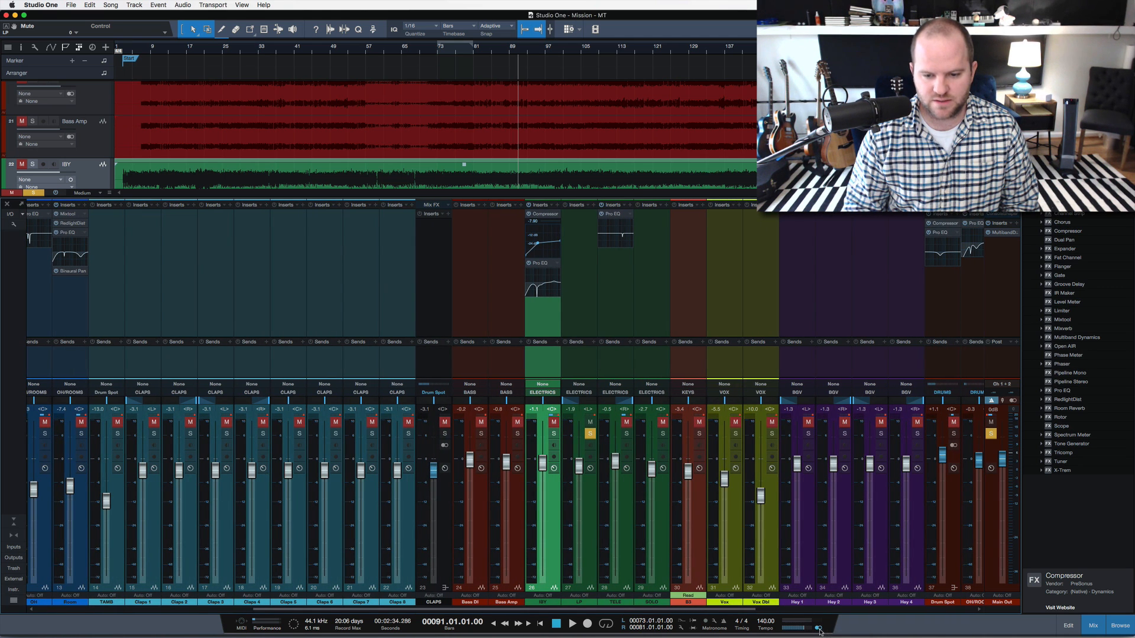
# Step: Raise the LP channel's volume to -0.9 dB while playing it soloed from bar 91
pyautogui.press('space')
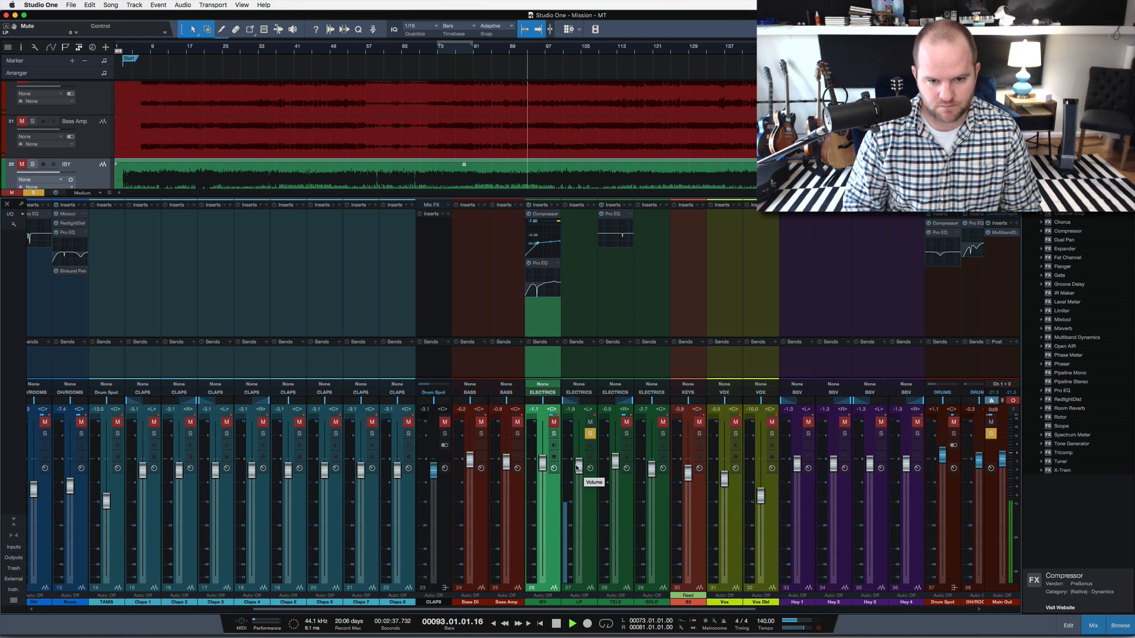
pyautogui.moveTo(576, 467); pyautogui.dragTo(577, 463)
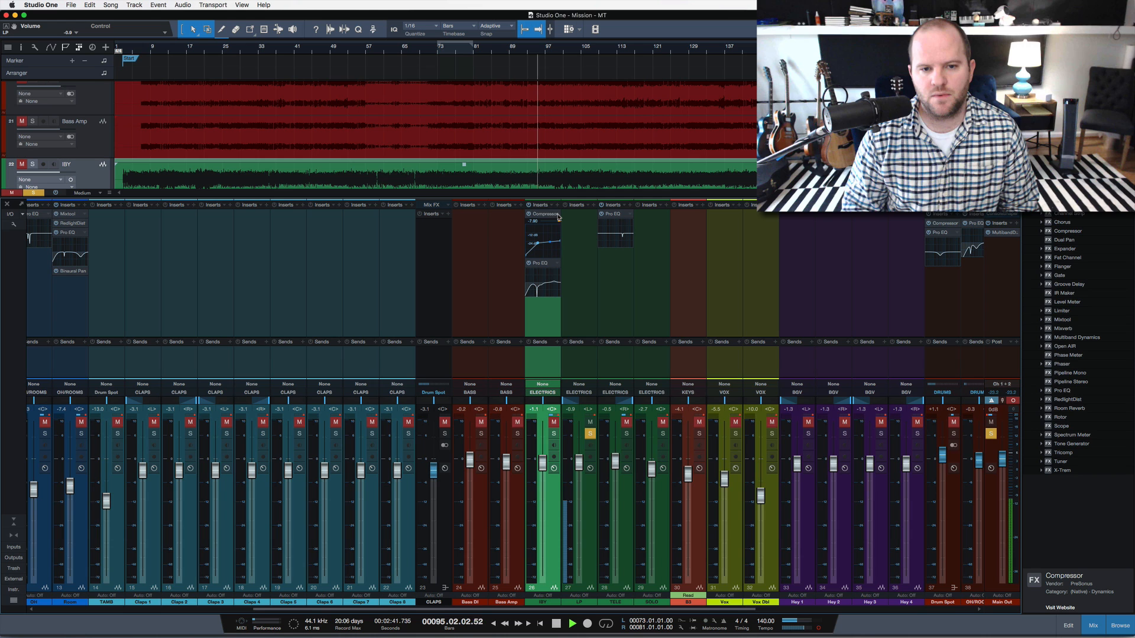
pyautogui.press('space')
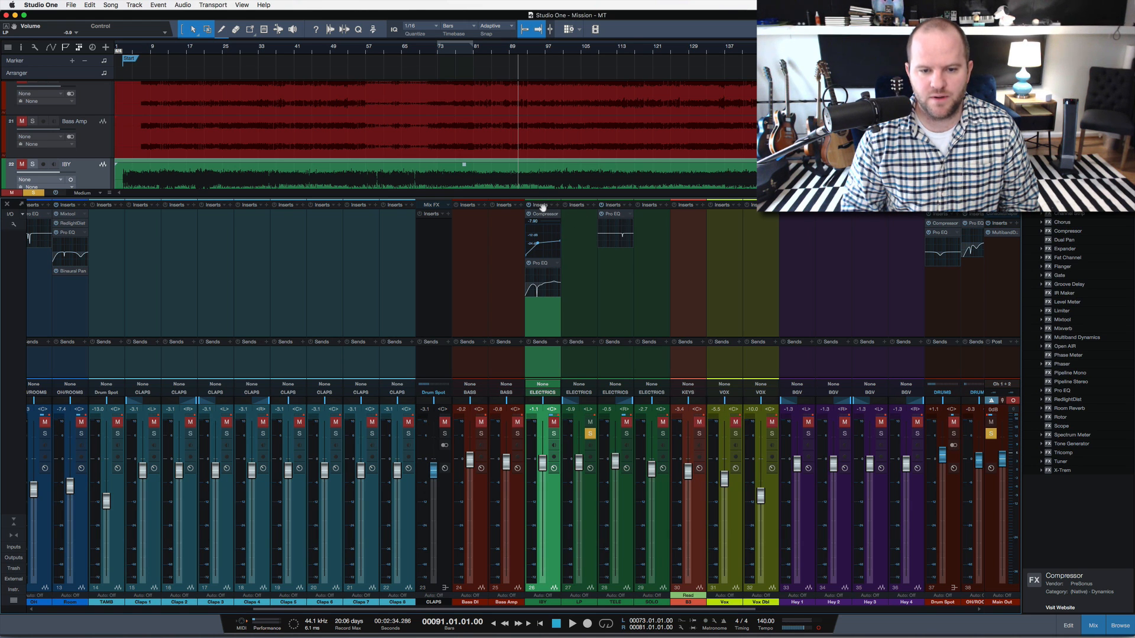
# Step: Copy the IBY channel's Compressor and Pro EQ to LP and compare the sound with LP's Pro EQ bypassed and active
pyautogui.moveTo(543, 206); pyautogui.dragTo(573, 207)
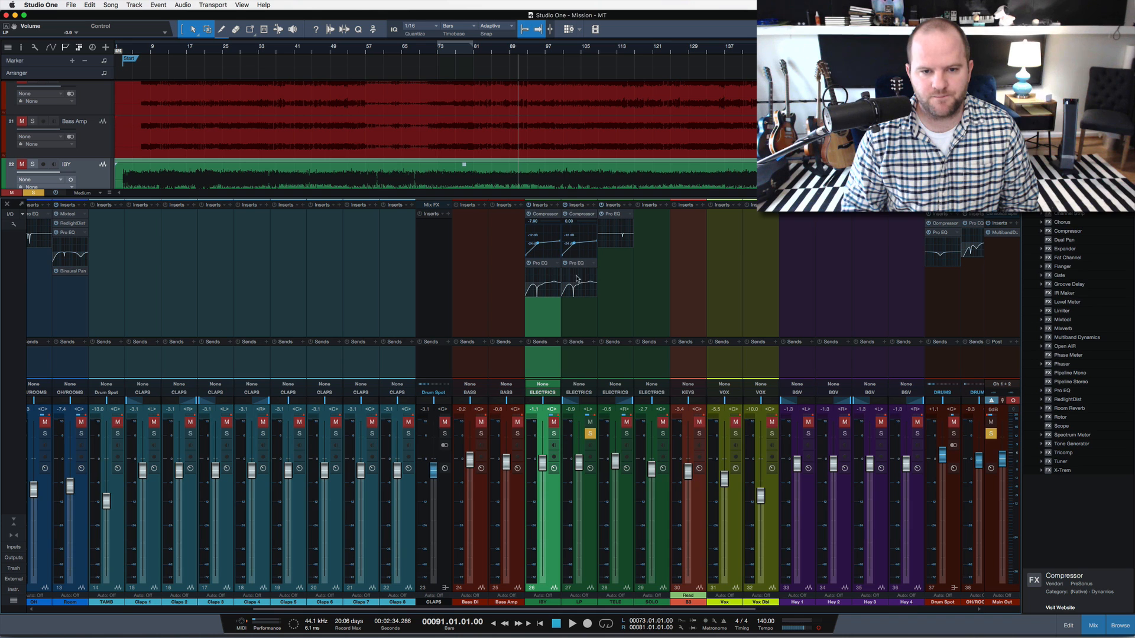
pyautogui.press('space')
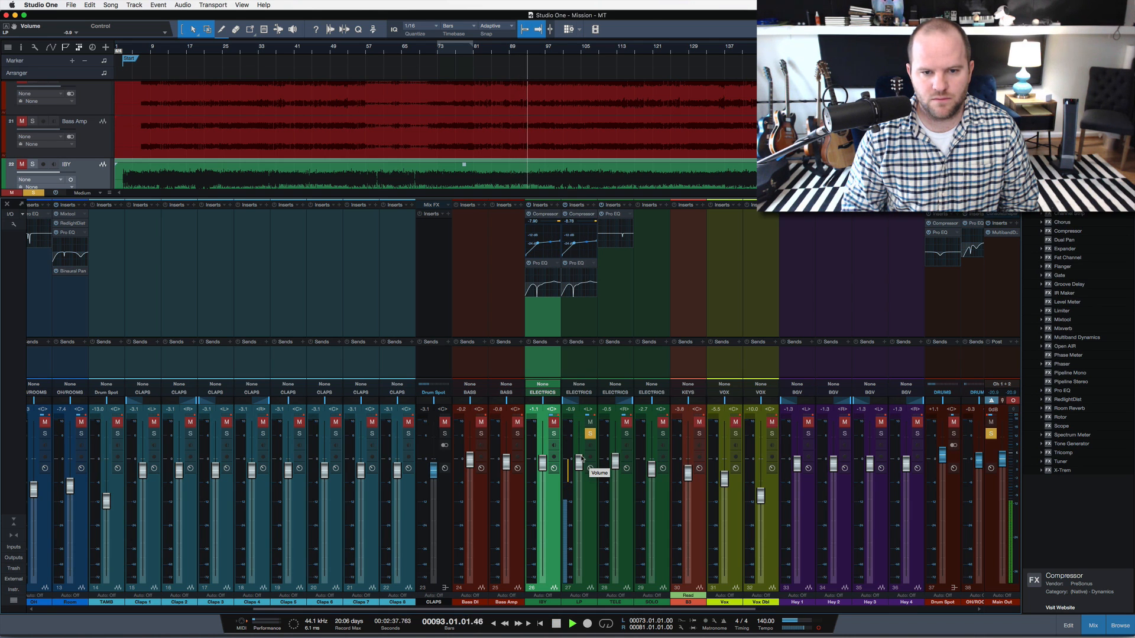
pyautogui.click(564, 264)
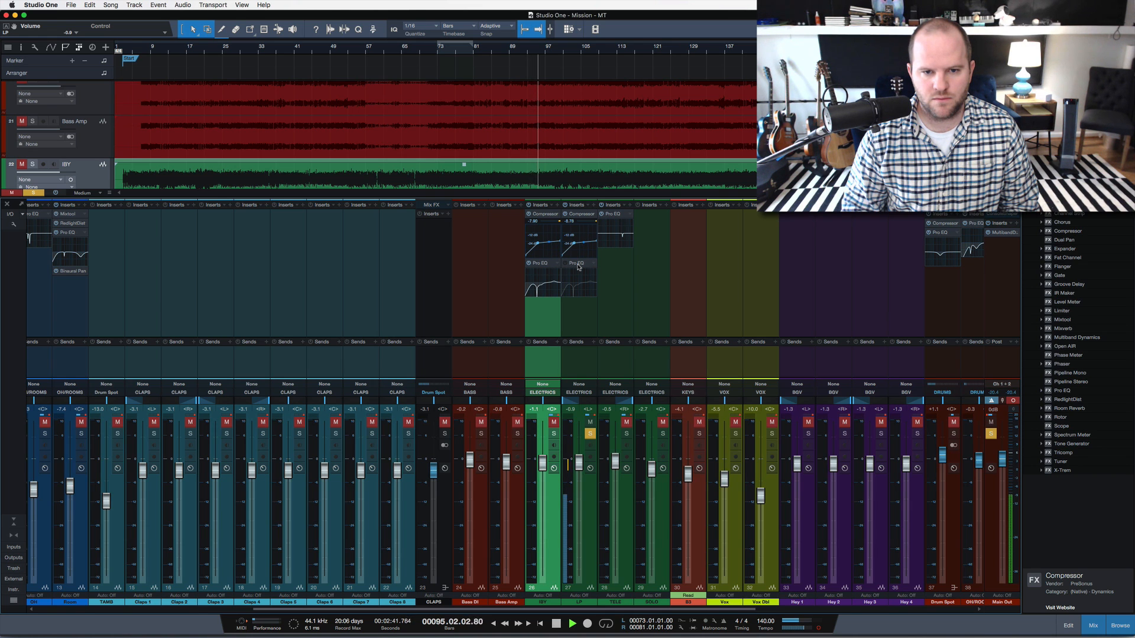
pyautogui.press('space')
pyautogui.click(565, 264)
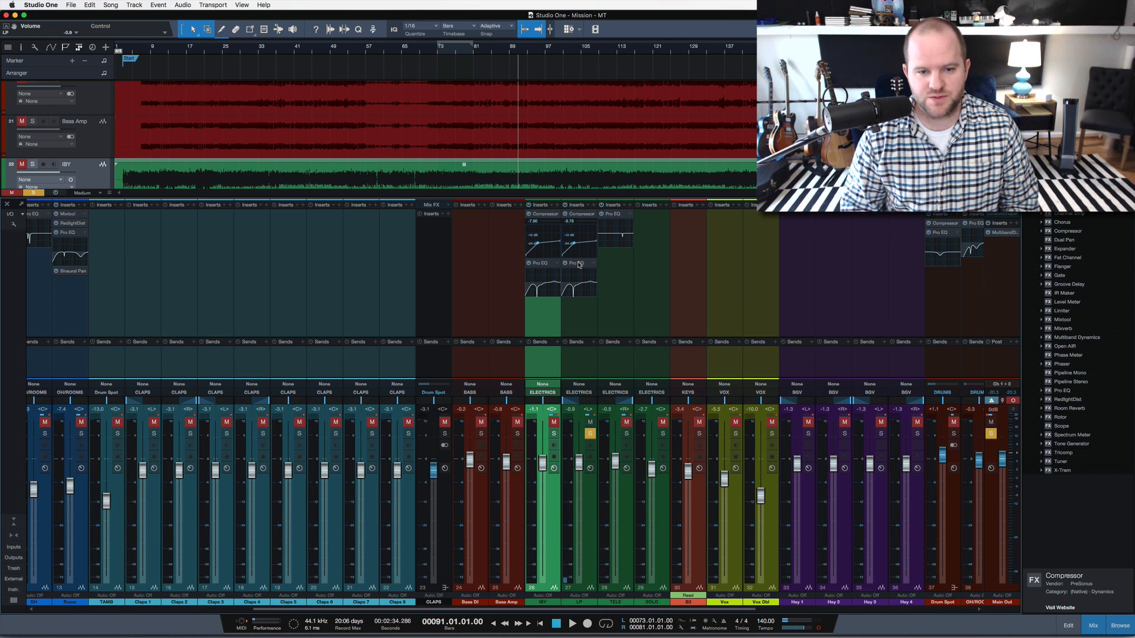
# Step: Reset the Pro EQ on the LP channel to the default preset
pyautogui.doubleClick(577, 264)
pyautogui.click(296, 205)
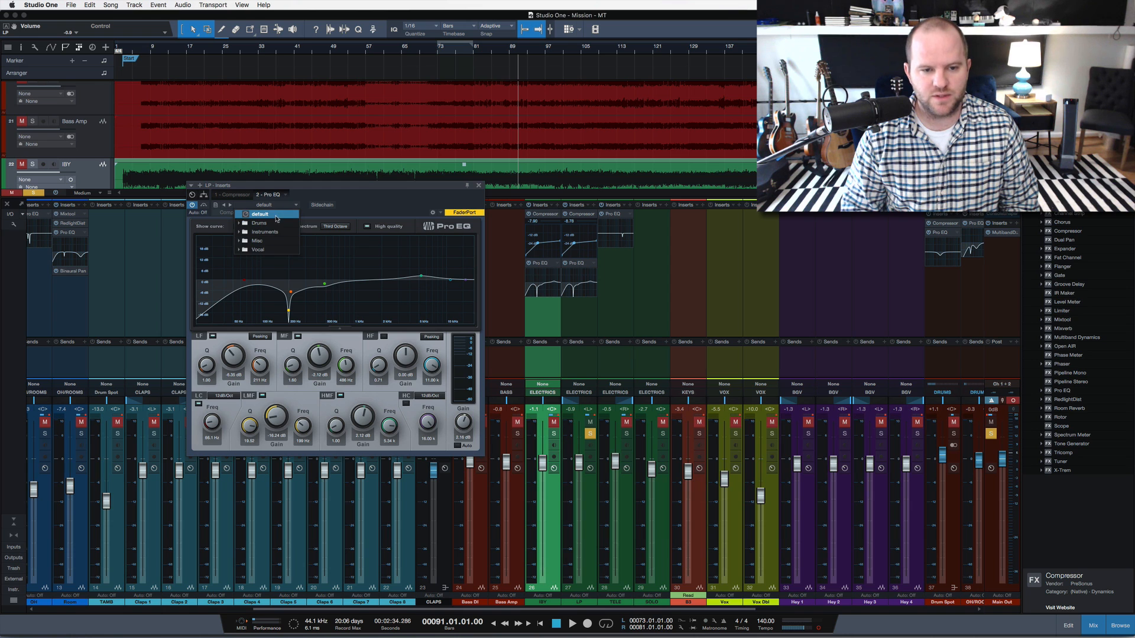
pyautogui.click(276, 215)
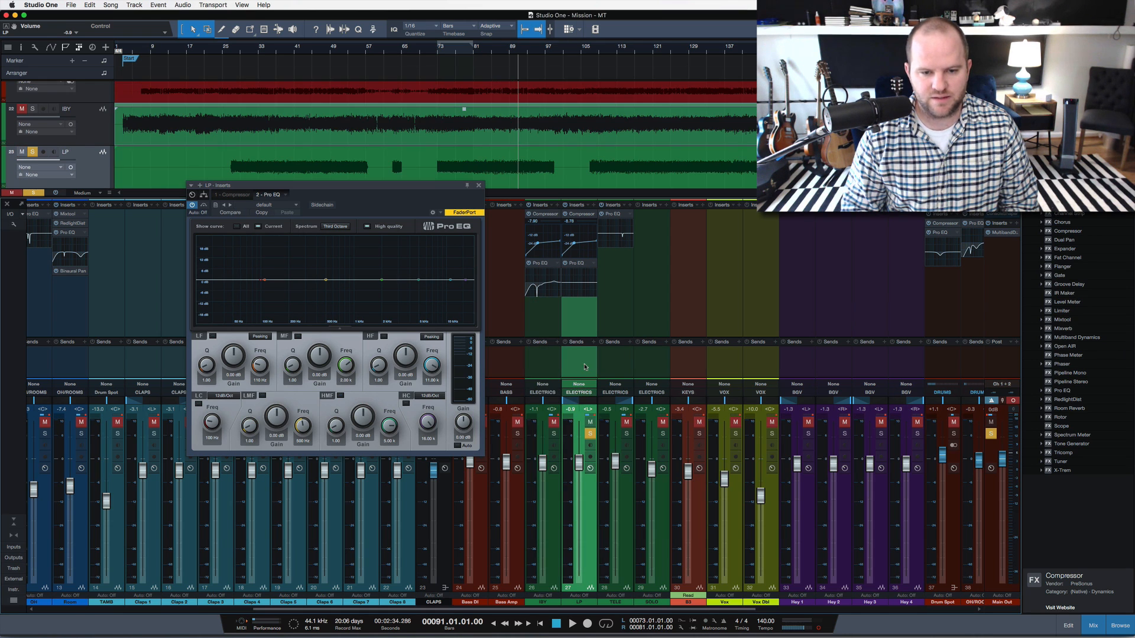
pyautogui.click(579, 363)
# Step: Sweep a strong low-mid boost on LP's Pro EQ during playback, reaching about 17 dB near 179 Hz
pyautogui.press('space')
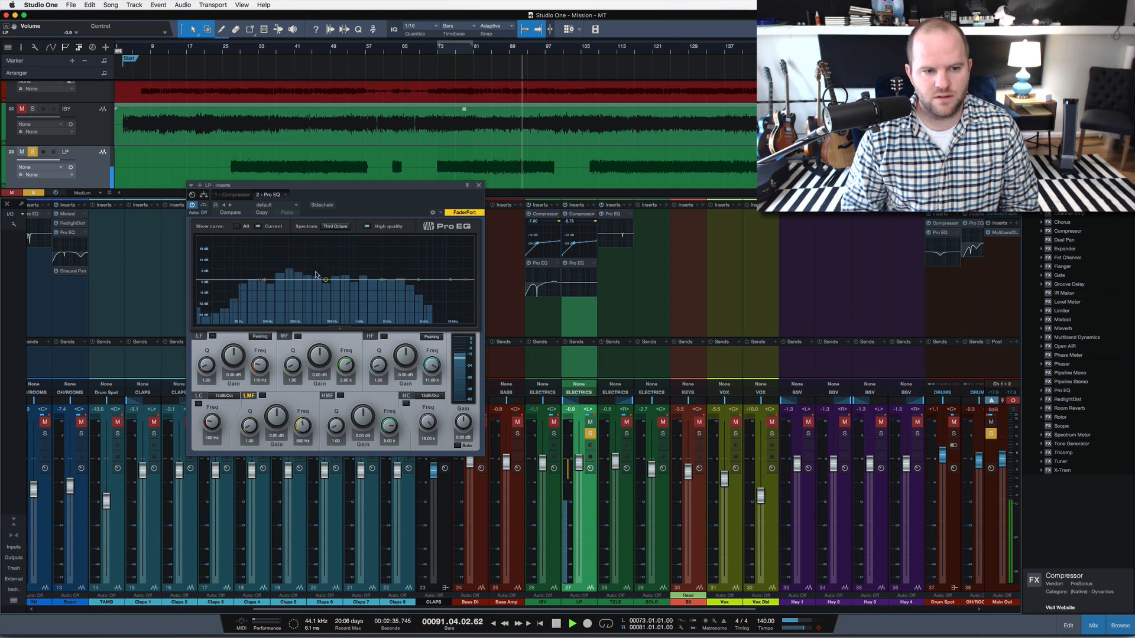
pyautogui.moveTo(326, 279); pyautogui.dragTo(285, 246)
pyautogui.scroll(-3, 265, 245)
pyautogui.scroll(-2, 286, 245)
pyautogui.press('space')
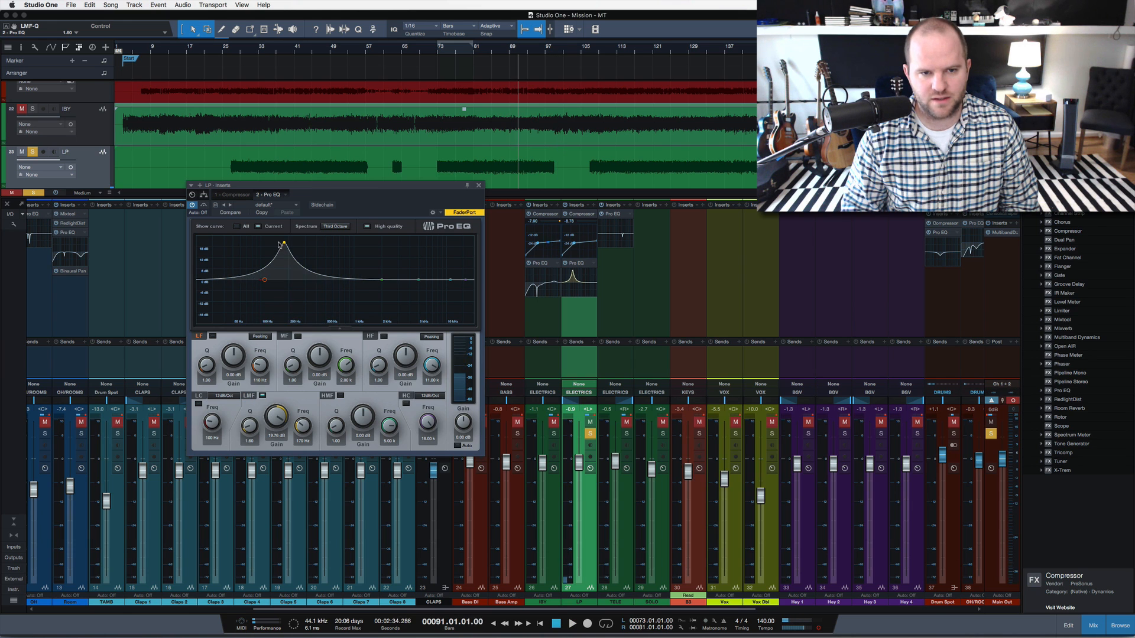
# Step: Cut LP's low-mid EQ band about 5 dB near 211 Hz and boost the high-mid band about 3 dB near 4.3 kHz
pyautogui.press('space')
pyautogui.moveTo(283, 245); pyautogui.dragTo(292, 288)
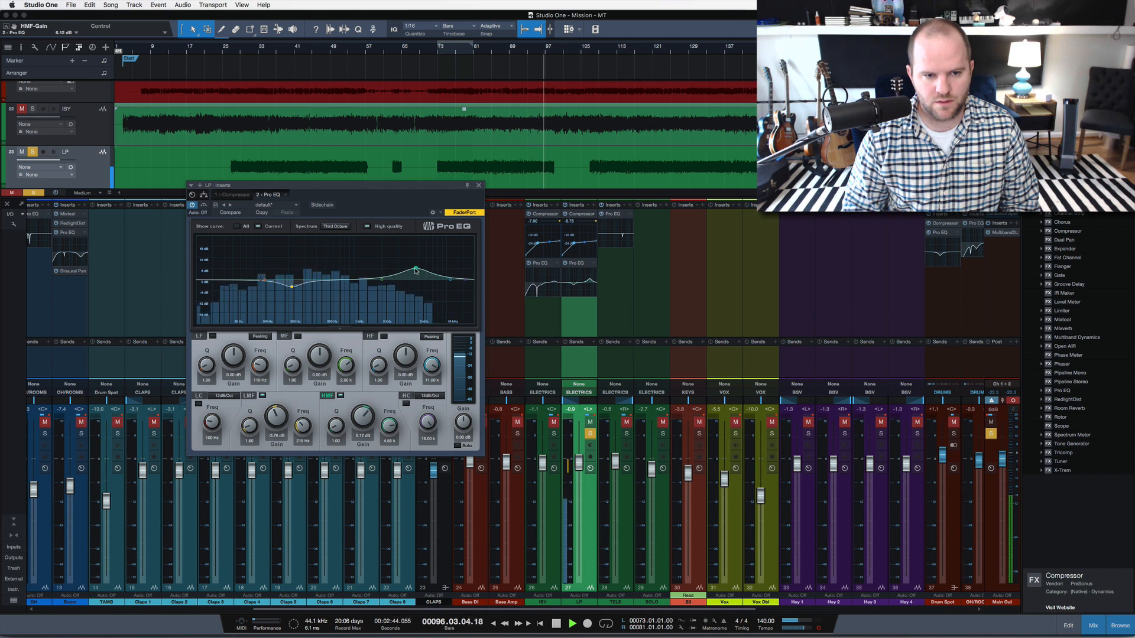
pyautogui.moveTo(417, 276); pyautogui.dragTo(413, 277)
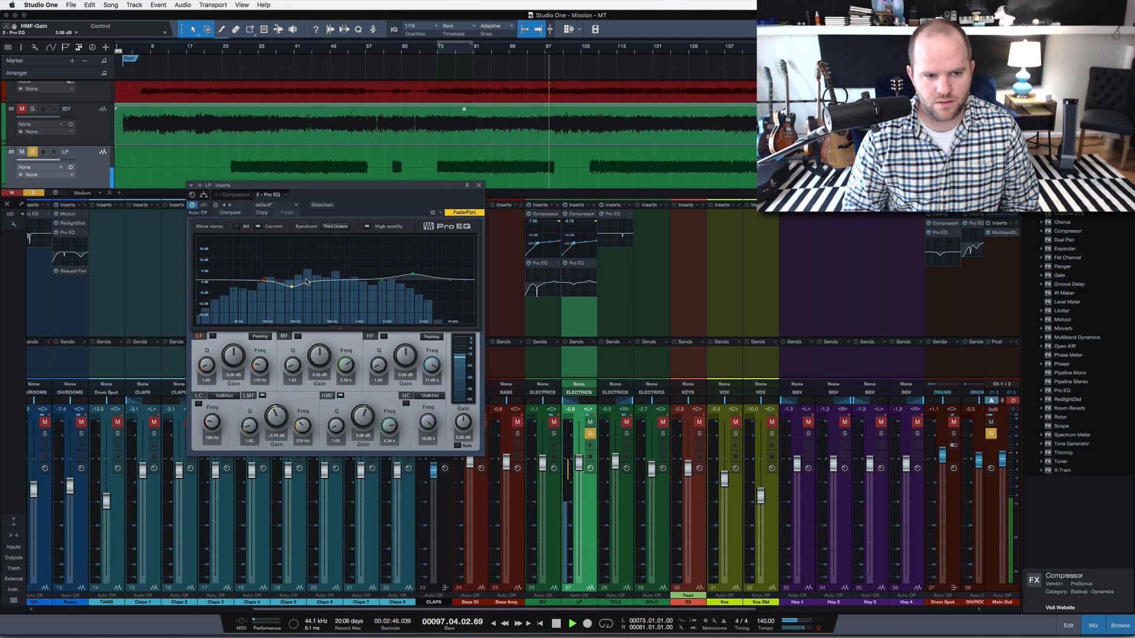
pyautogui.moveTo(292, 288); pyautogui.dragTo(291, 291)
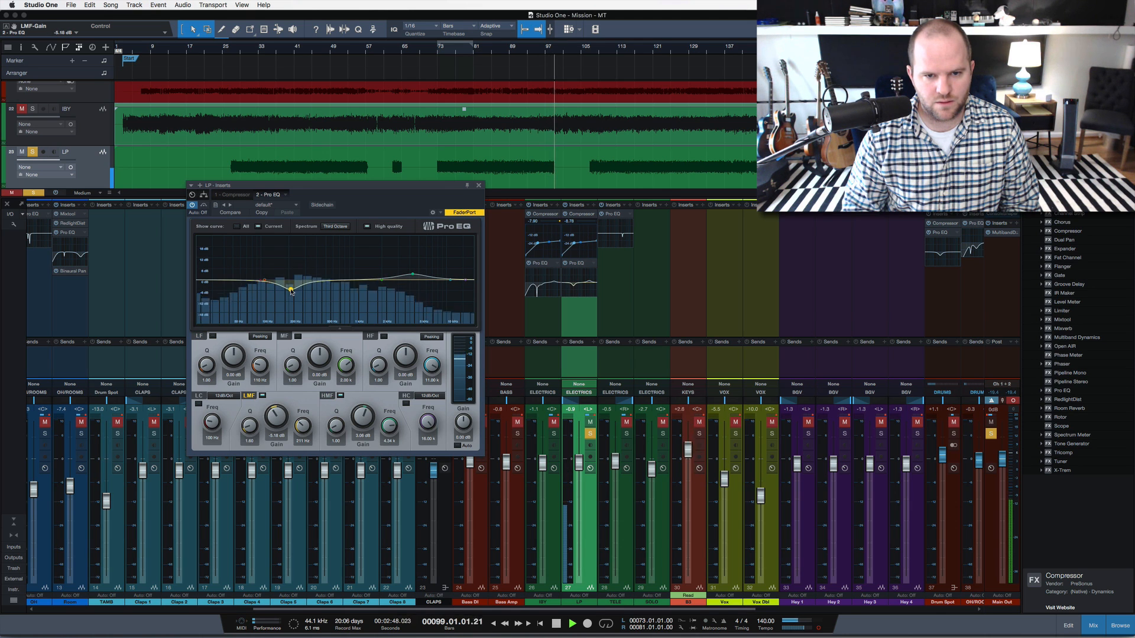
pyautogui.press('space')
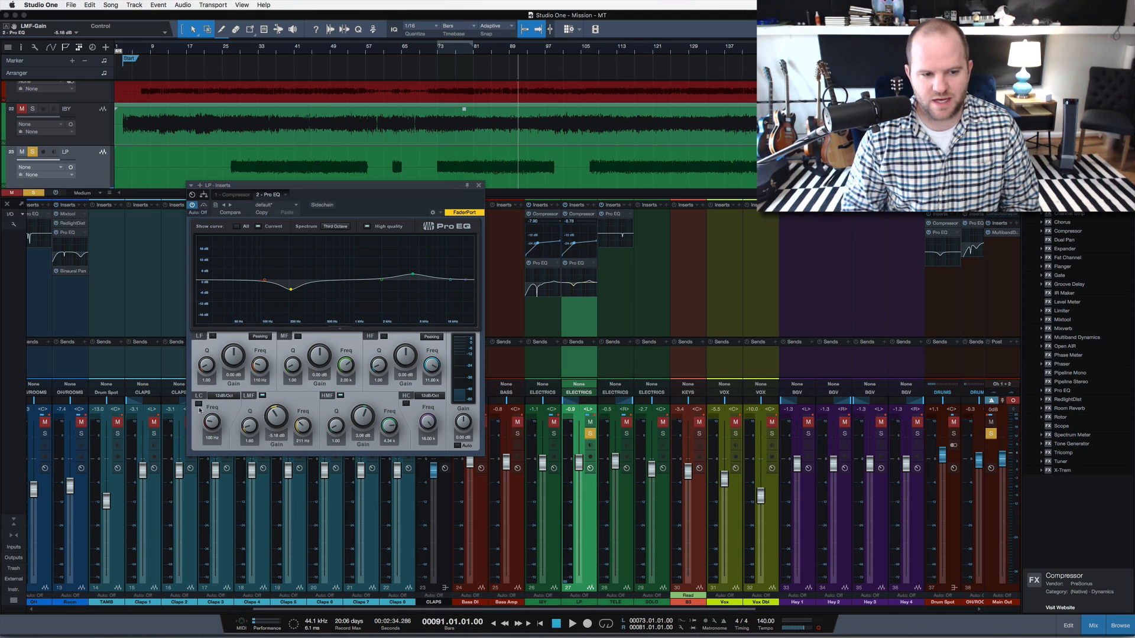
# Step: Enable the low cut on LP's Pro EQ and set its frequency to 61.7 Hz during playback
pyautogui.click(198, 404)
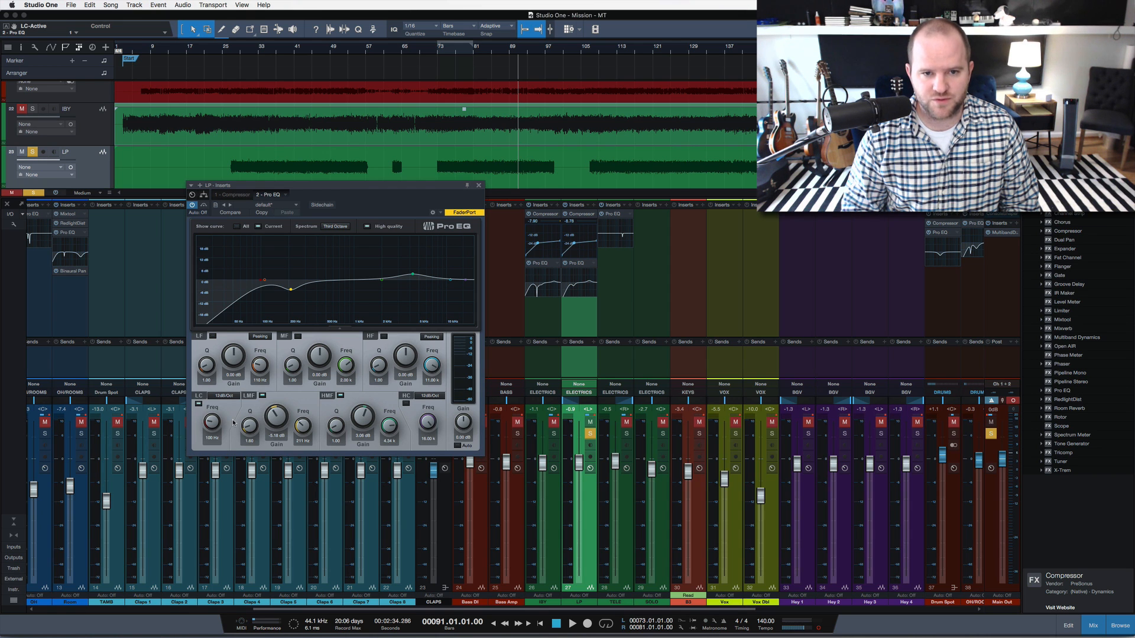
pyautogui.press('space')
pyautogui.moveTo(211, 422)
pyautogui.mouseDown()
pyautogui.moveTo(215, 438)
pyautogui.moveTo(211, 421)
pyautogui.mouseUp()
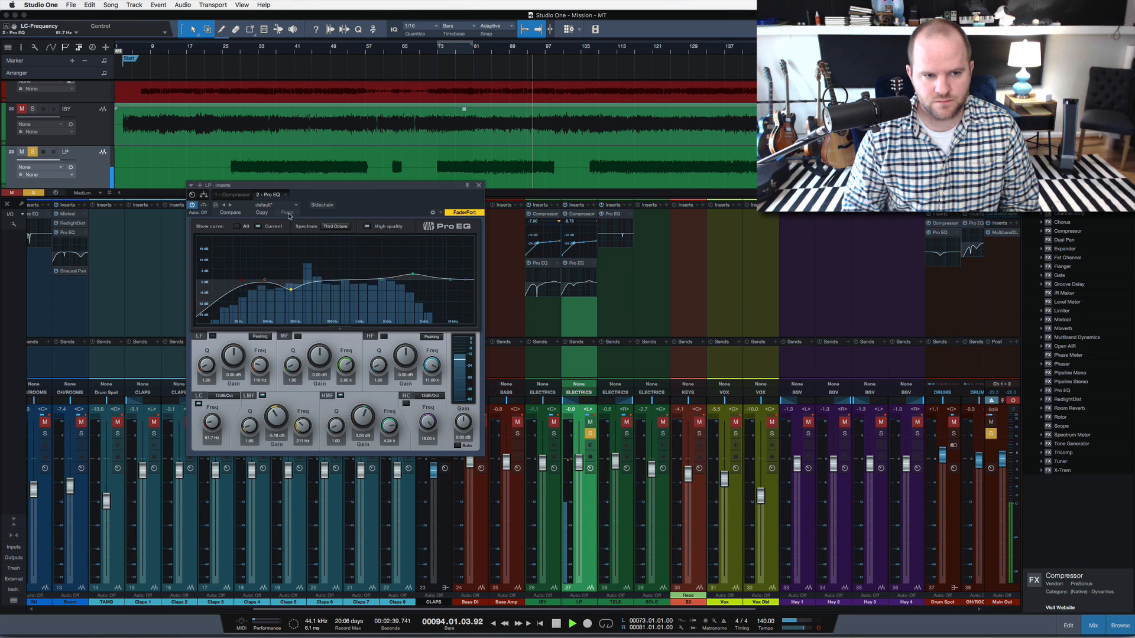
# Step: Set LP's Compressor ratio to 7.4:1, compare the sound with the effects bypassed, and close the plug-in window
pyautogui.click(236, 195)
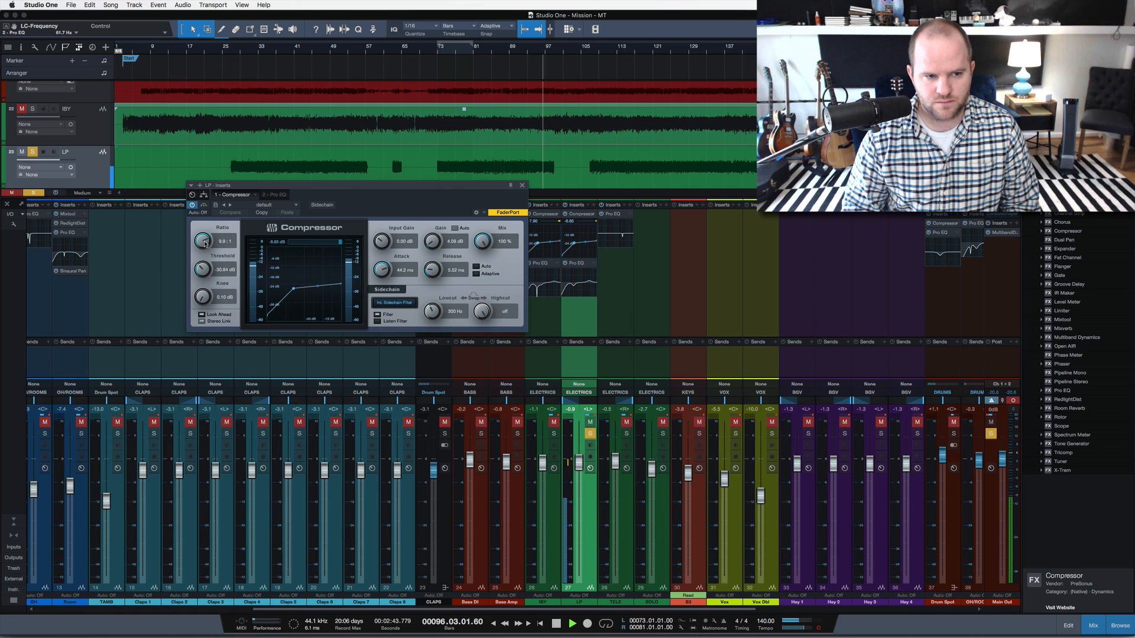
pyautogui.moveTo(203, 242); pyautogui.dragTo(205, 249)
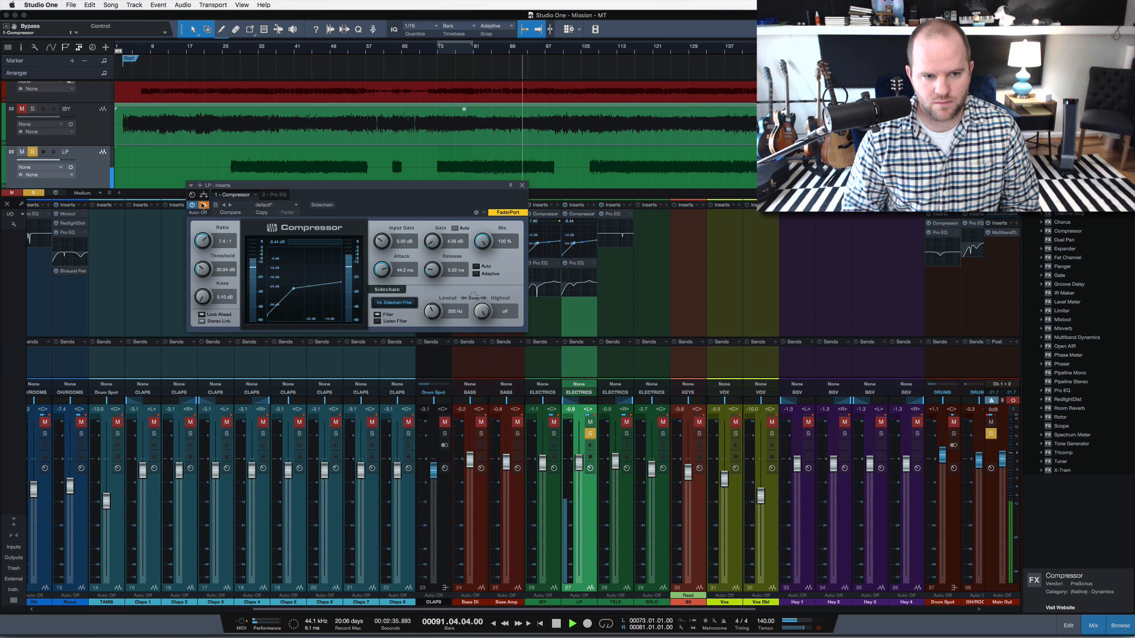
pyautogui.click(203, 205)
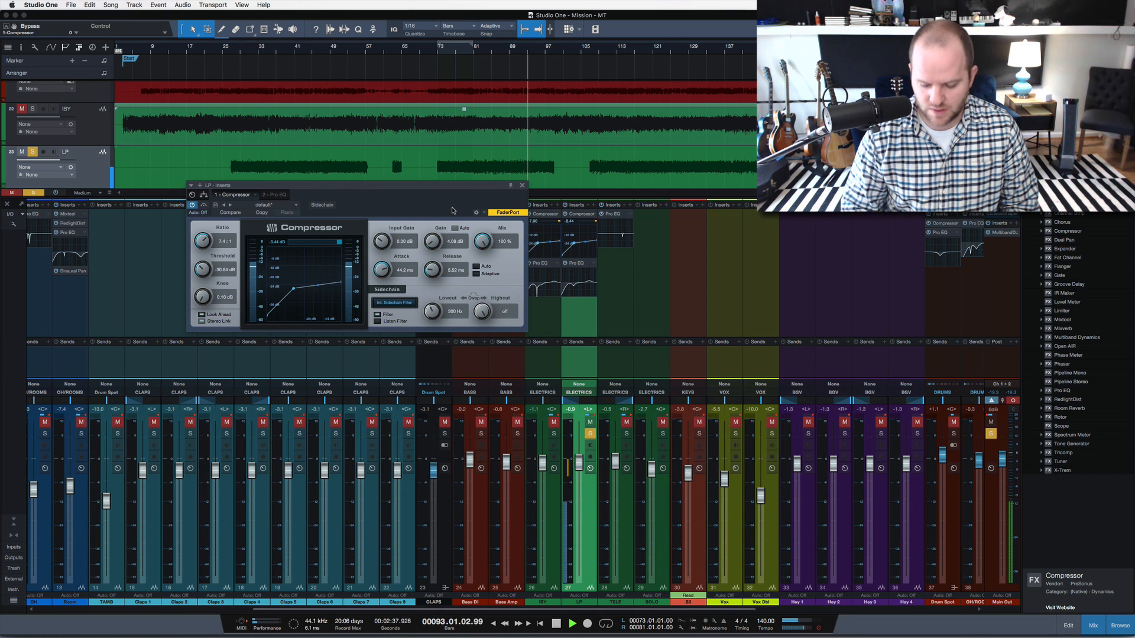
pyautogui.press('space')
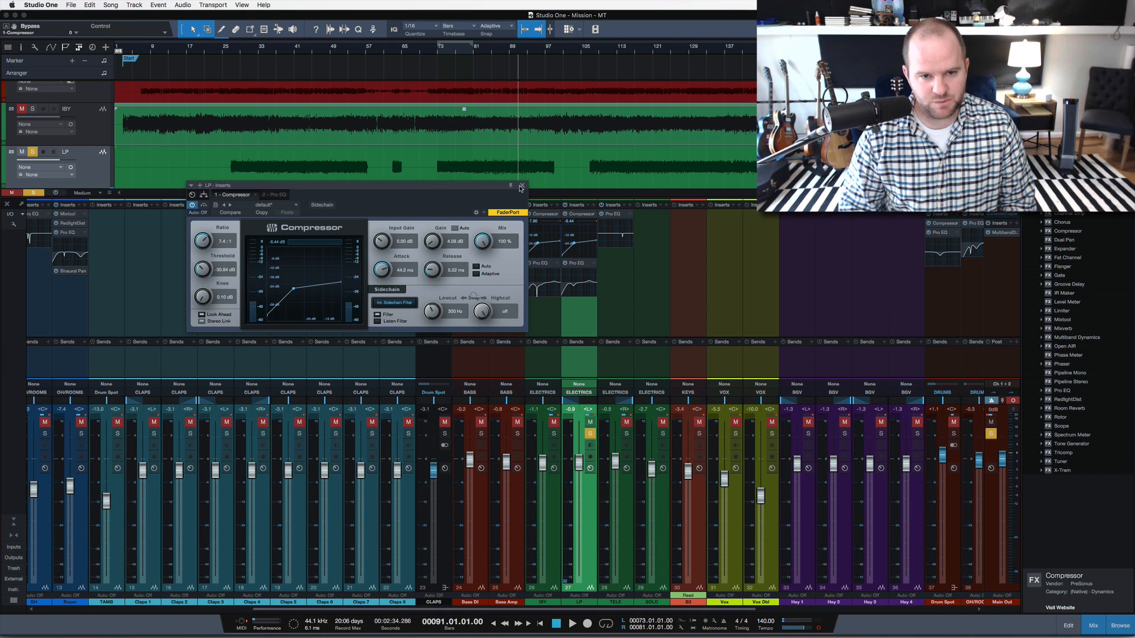
pyautogui.click(521, 186)
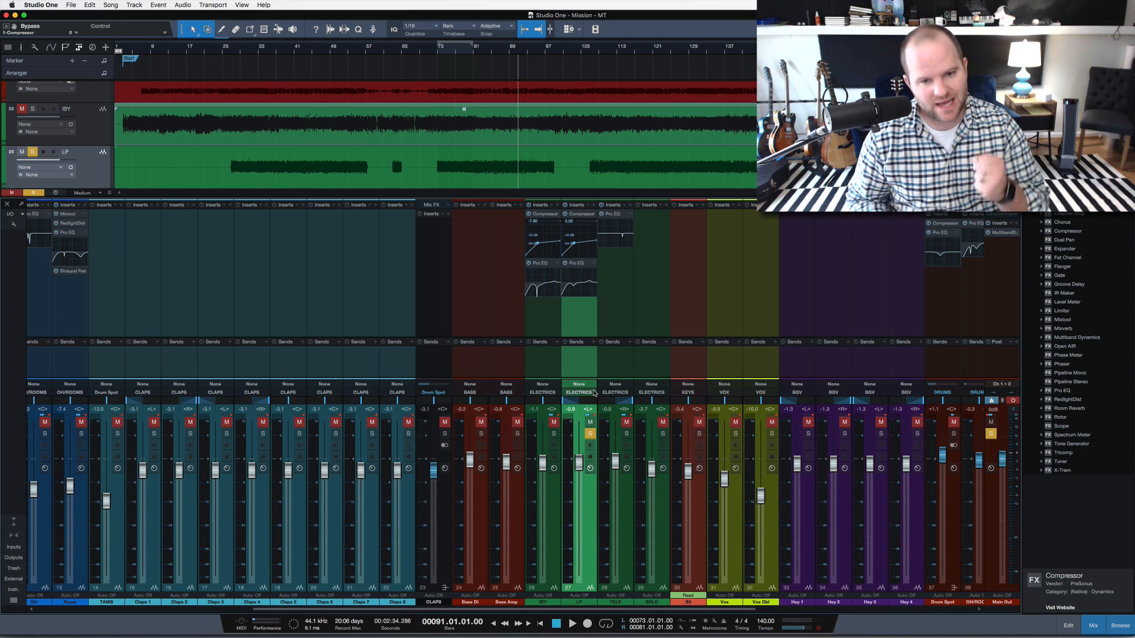
# Step: Unsolo LP and play the full mix from bar 72, briefly comparing it with LP soloed
pyautogui.click(590, 433)
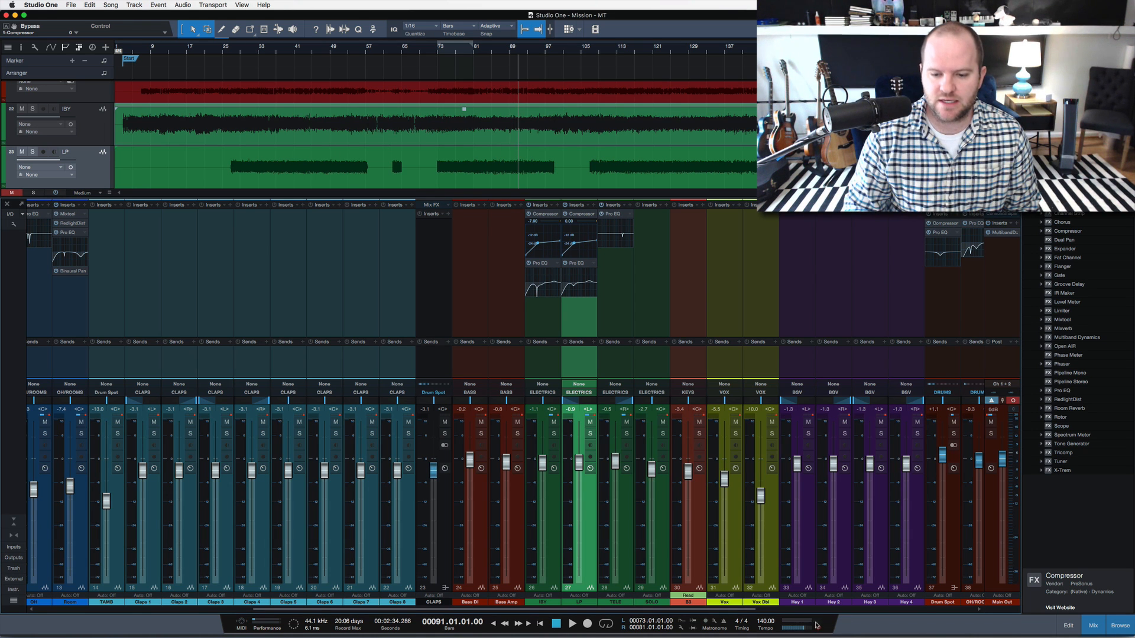
pyautogui.click(432, 51)
pyautogui.press('space')
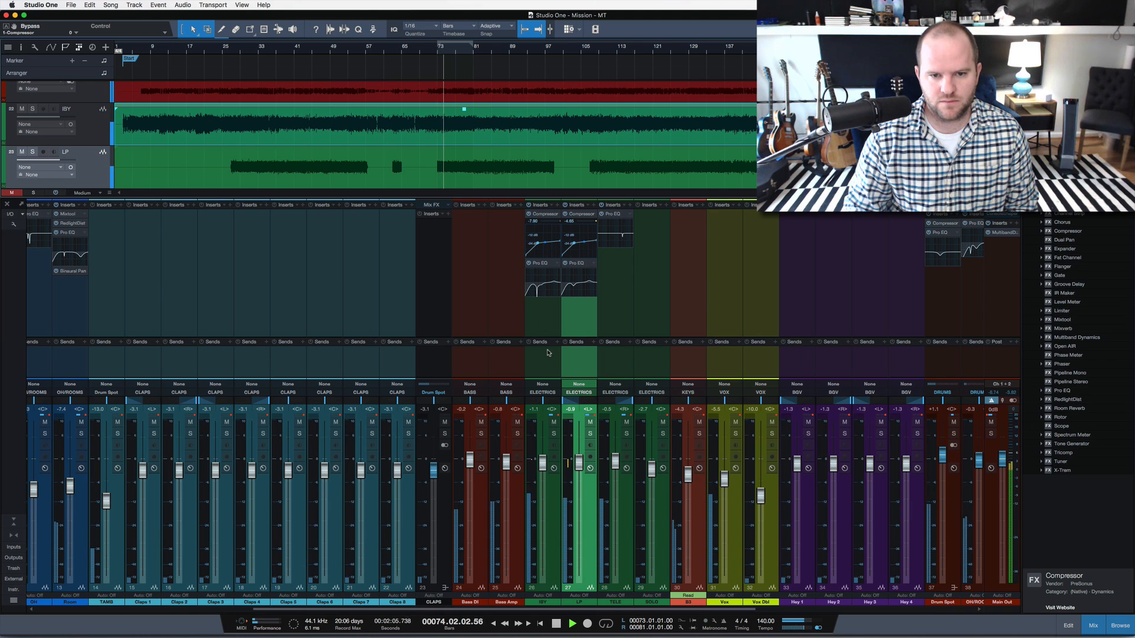
pyautogui.click(590, 434)
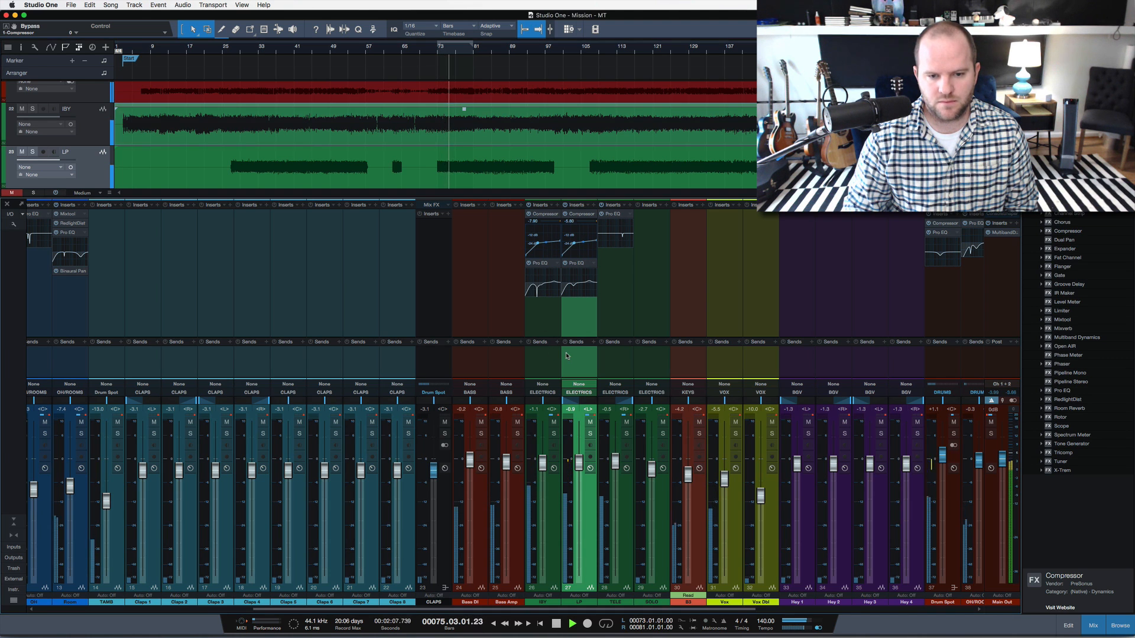
pyautogui.click(590, 434)
pyautogui.press('space')
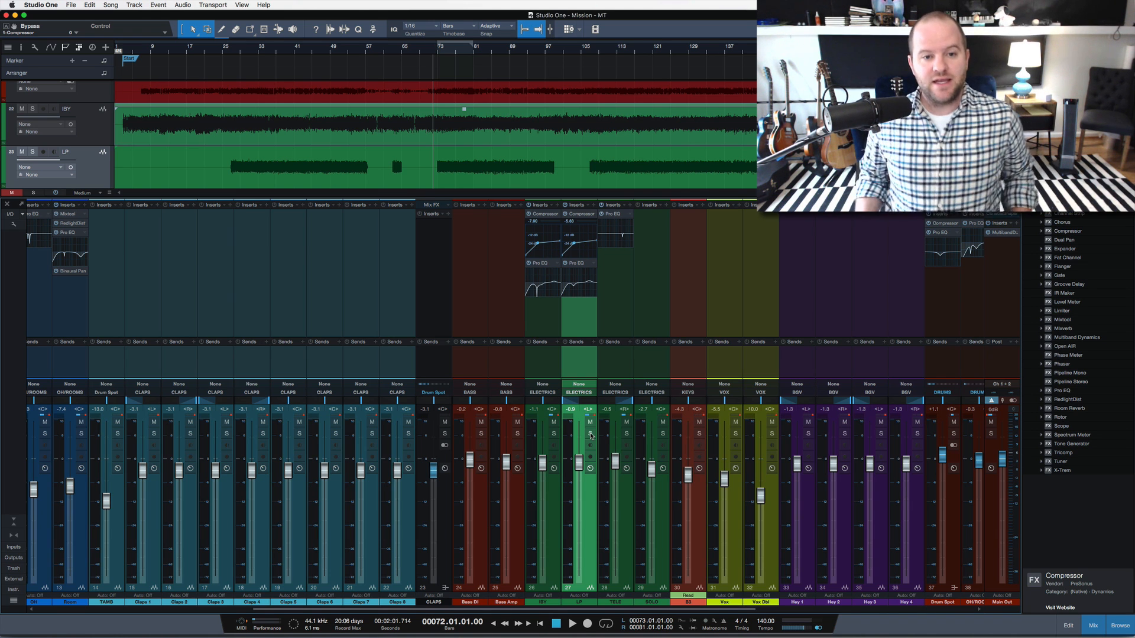
# Step: Play the mix from bar 81 and lower the IBY and LP volumes together to -1.3 dB and -1.1 dB
pyautogui.click(473, 55)
pyautogui.press('space')
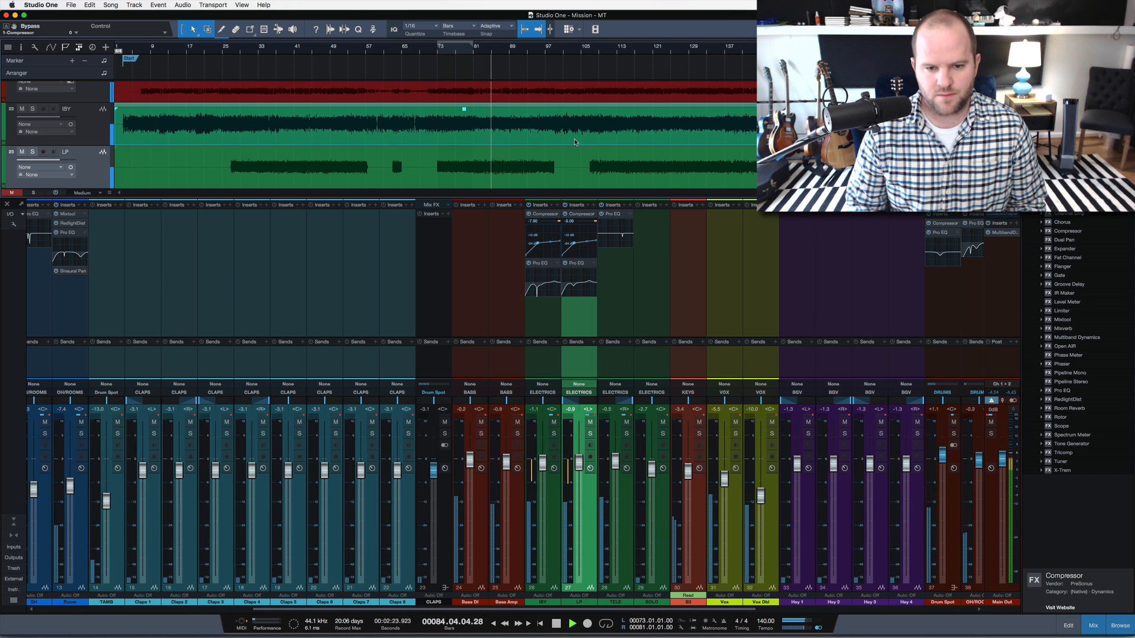
pyautogui.moveTo(574, 48); pyautogui.dragTo(574, 108)
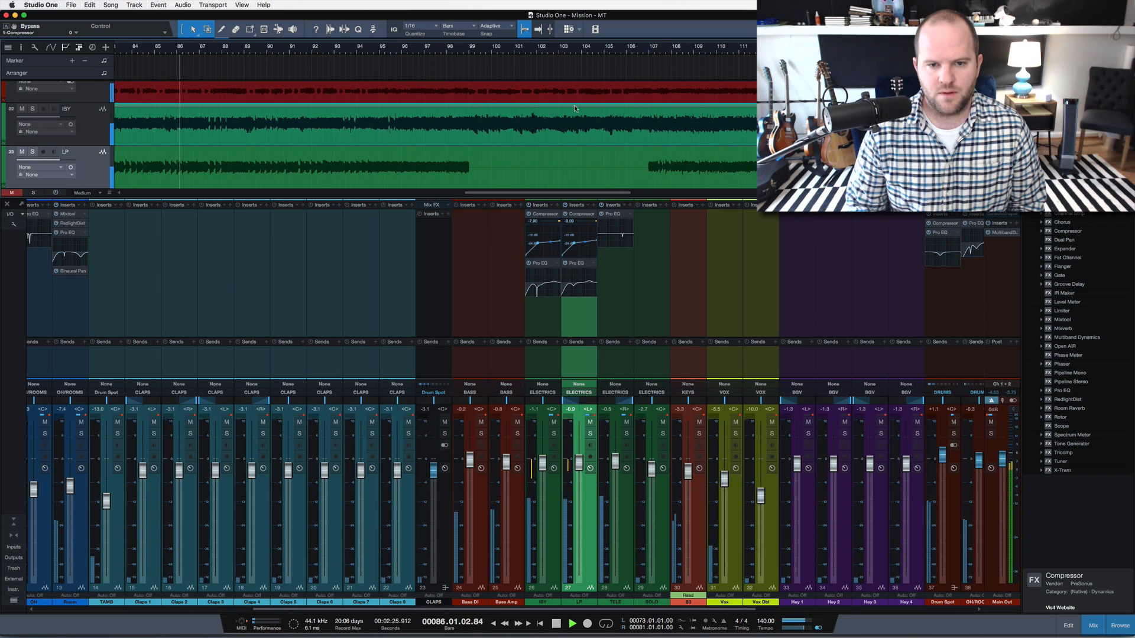
pyautogui.click(551, 371)
pyautogui.keyDown('shift'); pyautogui.click(566, 373); pyautogui.keyUp('shift')
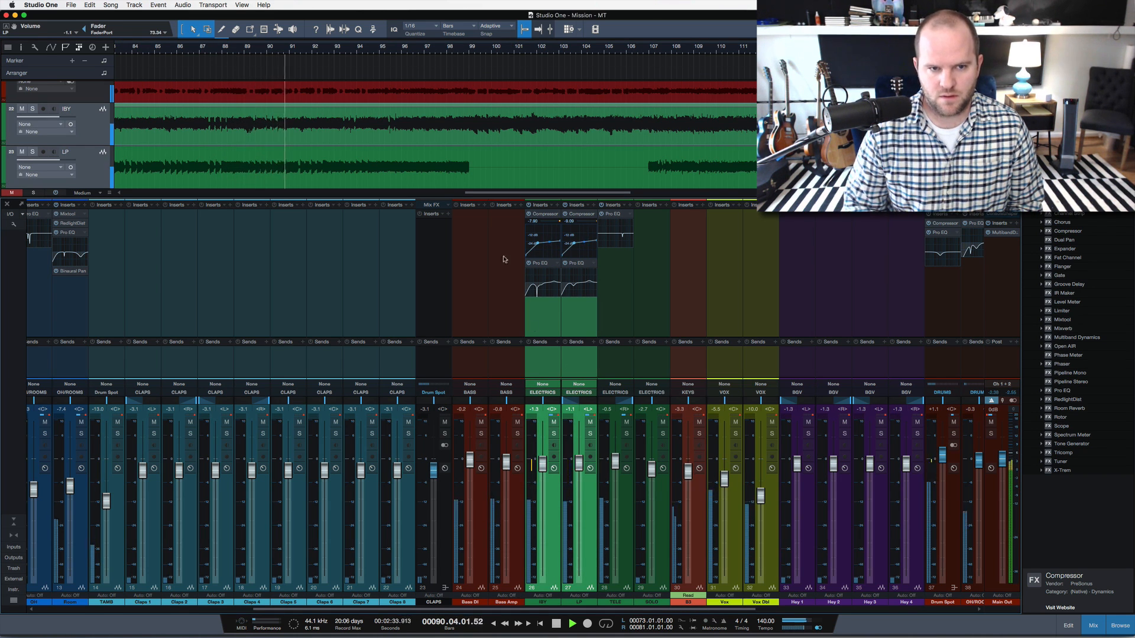
pyautogui.press('space')
# Step: Show the whole song in the arrangement and play the full mix from several bars before the LP guitar first enters
pyautogui.click(410, 114)
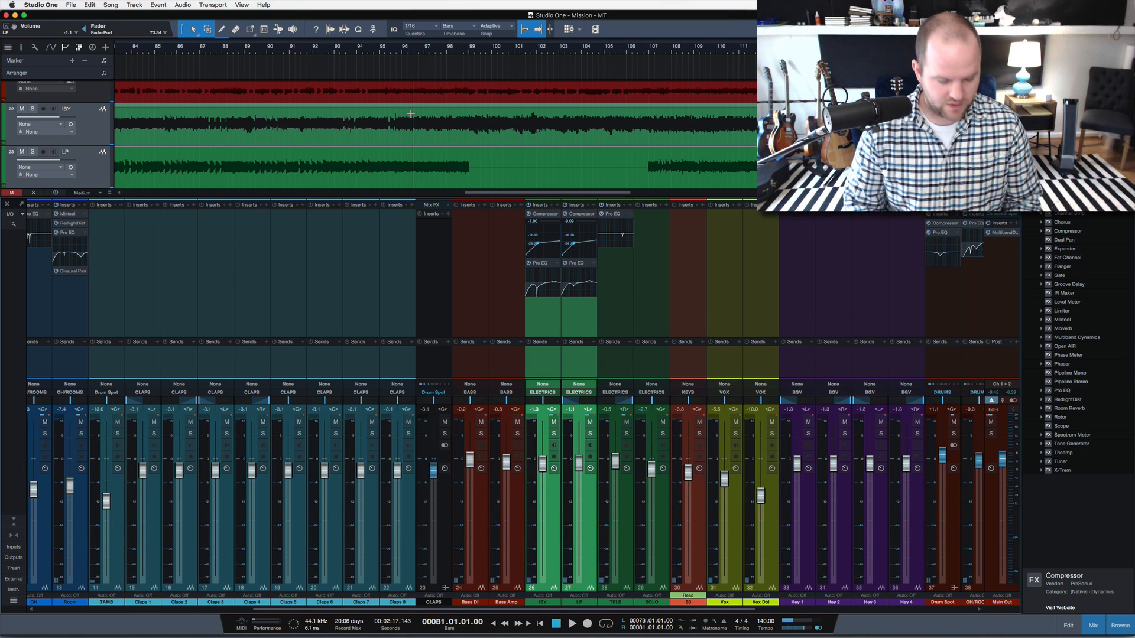
pyautogui.hotkey('shift', 'f')
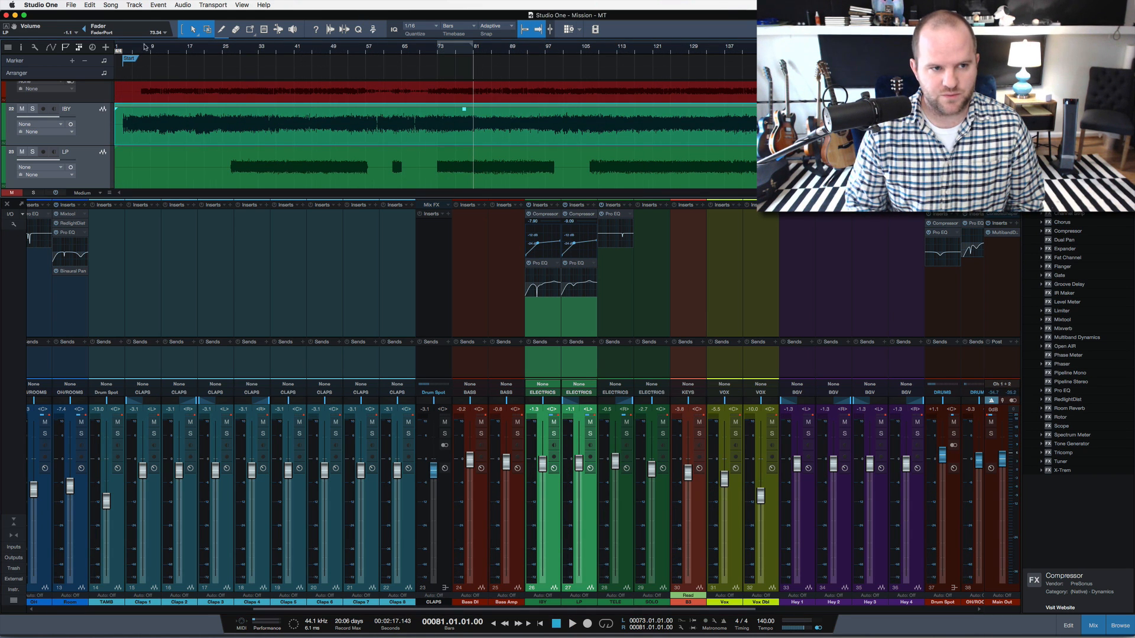
pyautogui.click(191, 47)
pyautogui.press('space')
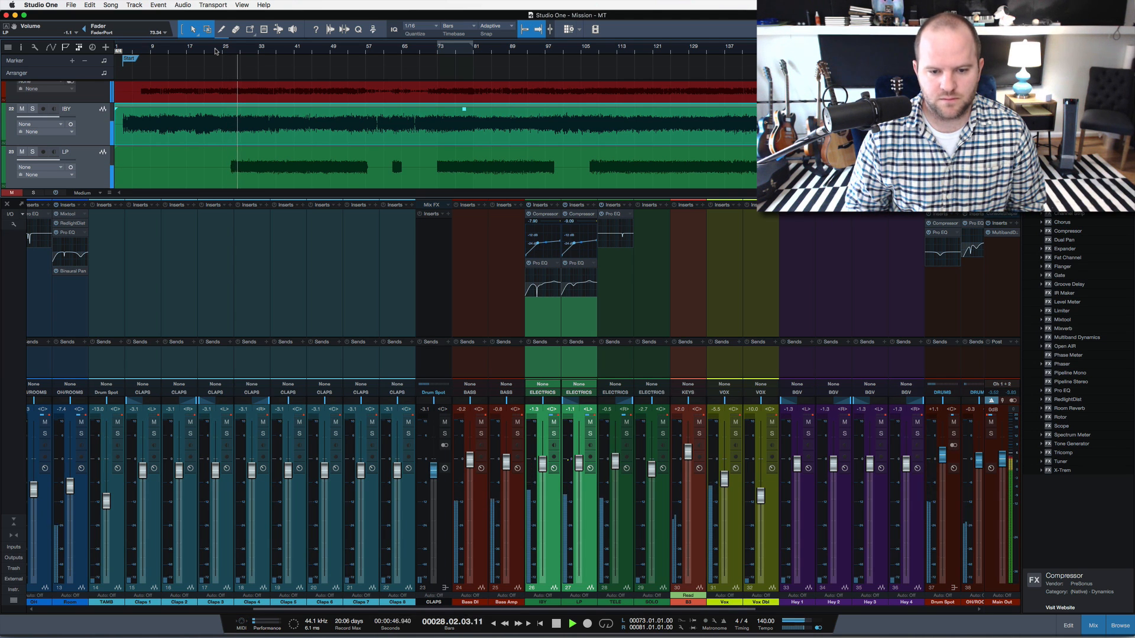
# Step: Raise LP's volume to -0.6 dB while the full mix plays and save the song
pyautogui.click(579, 367)
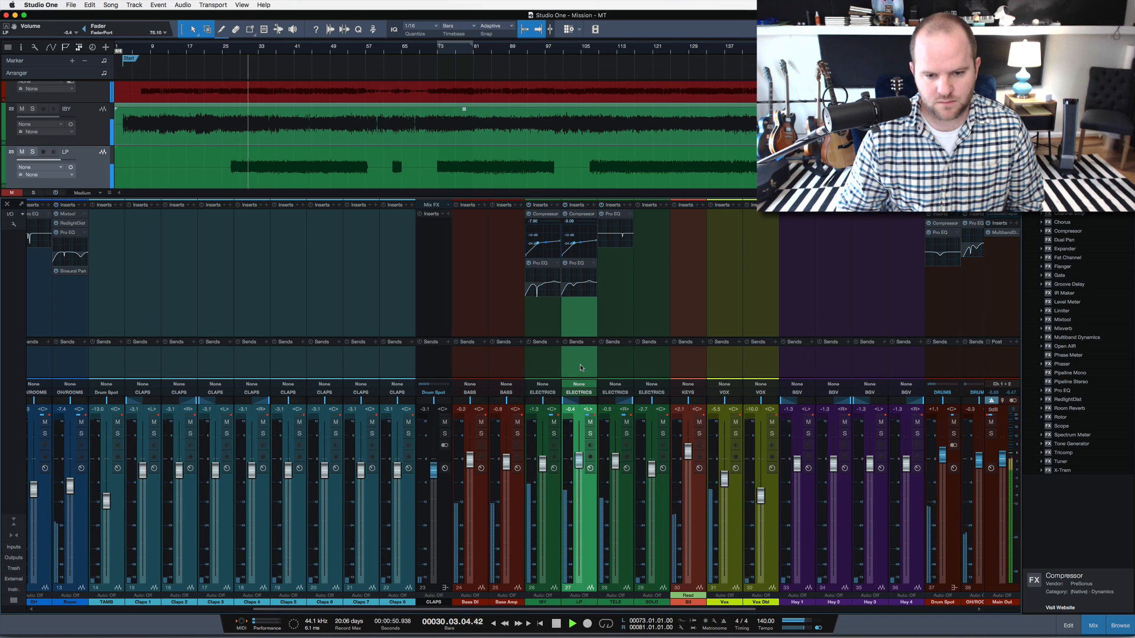
pyautogui.press('super+s')
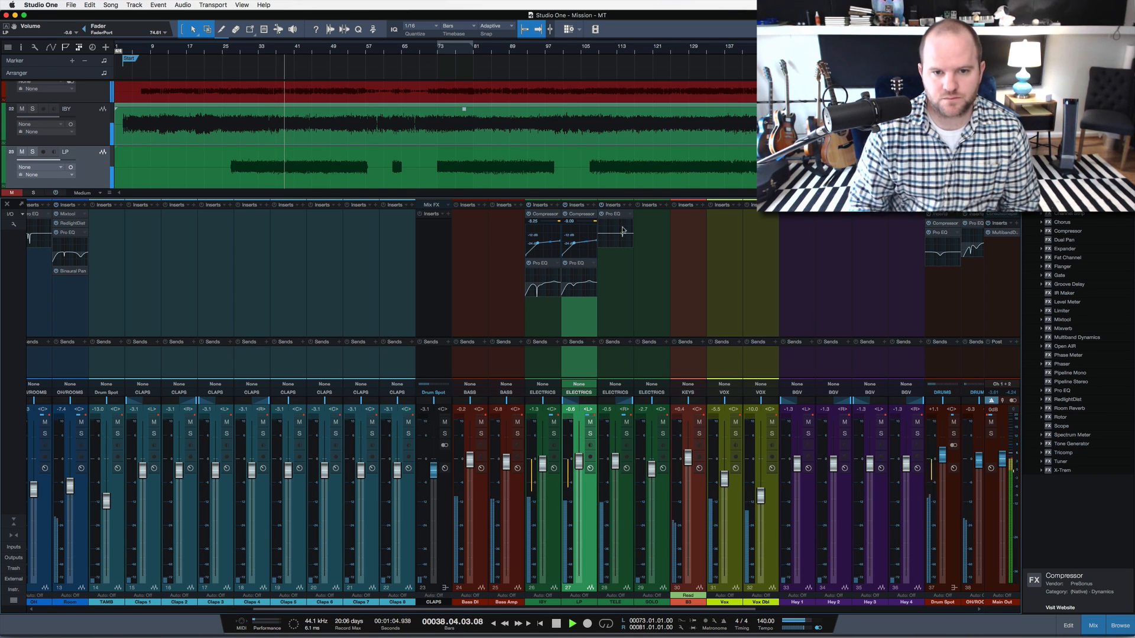
# Step: Lower the ratio and gain of LP's Compressor, raise LP's volume to +0.6 dB, and close the plug-in window
pyautogui.doubleClick(575, 213)
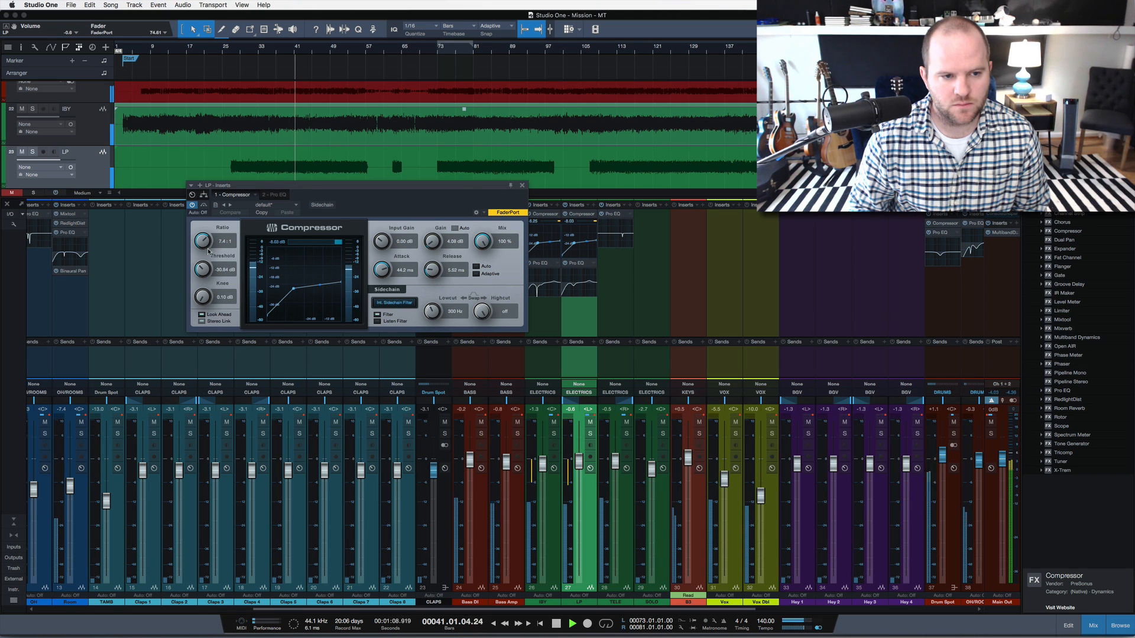
pyautogui.moveTo(202, 241); pyautogui.dragTo(202, 250)
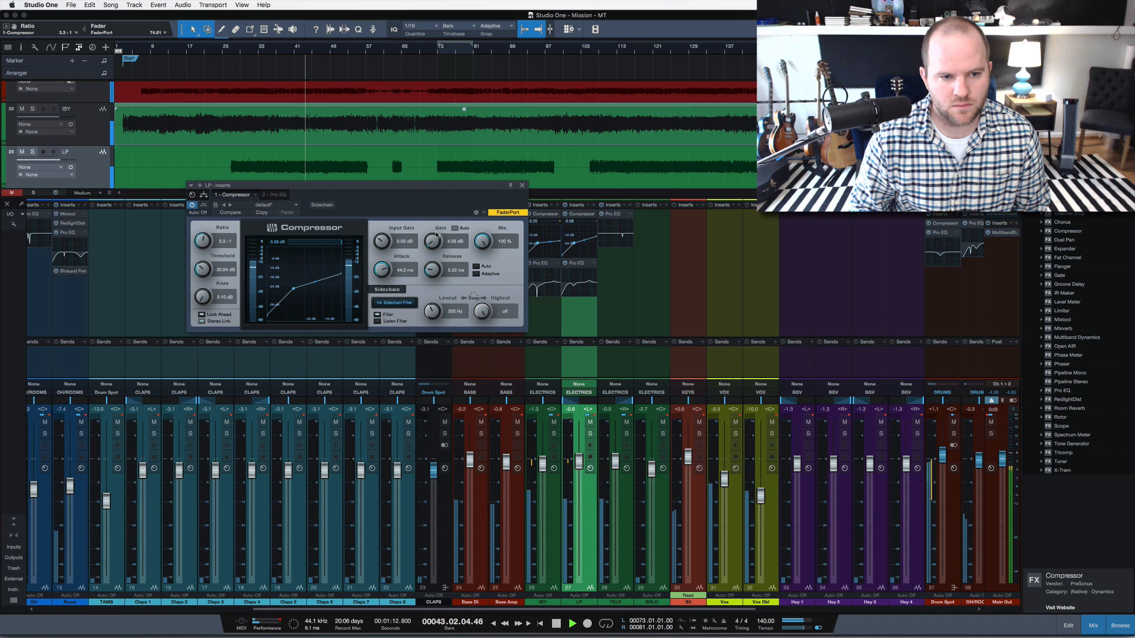
pyautogui.moveTo(439, 239); pyautogui.dragTo(435, 240)
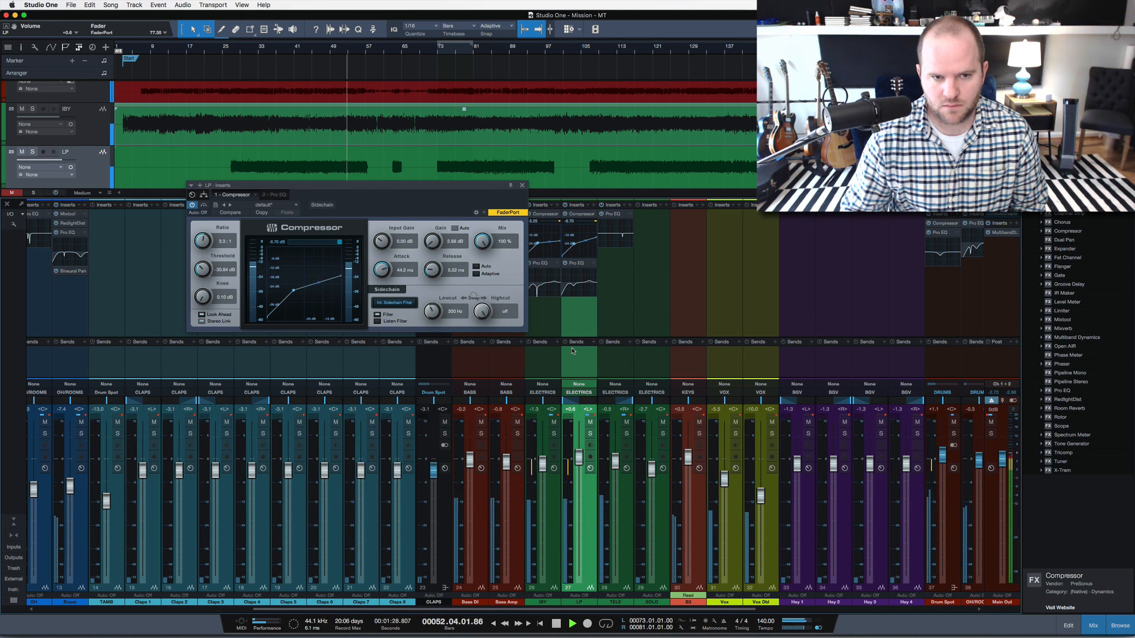
pyautogui.click(522, 185)
# Step: Briefly solo LP and IBY together, and return to the full mix
pyautogui.click(589, 433)
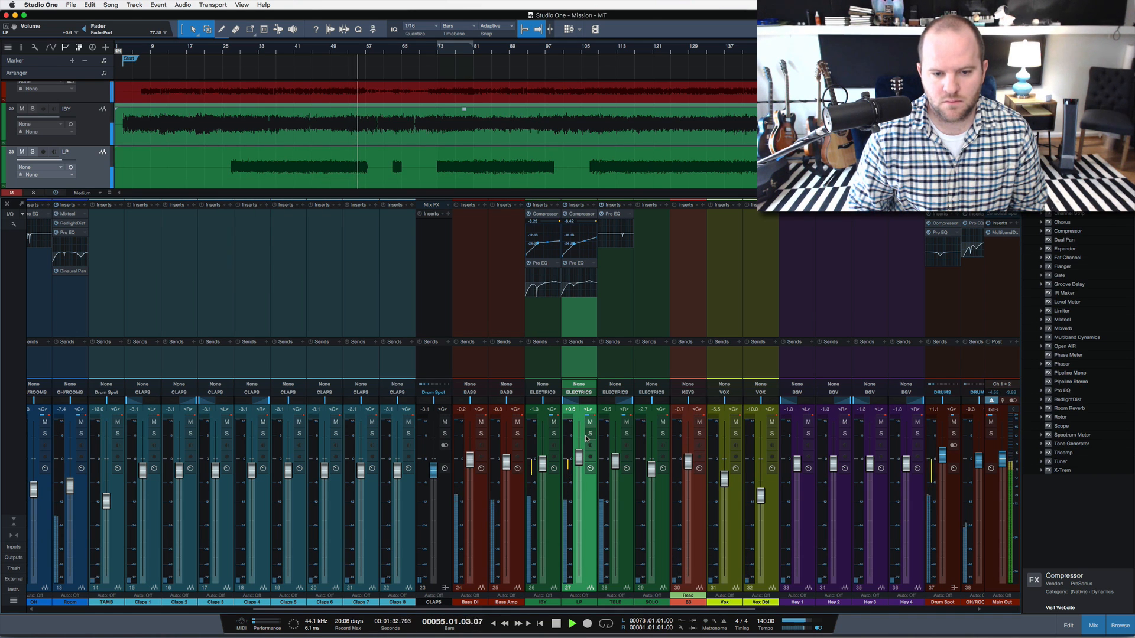
pyautogui.click(554, 433)
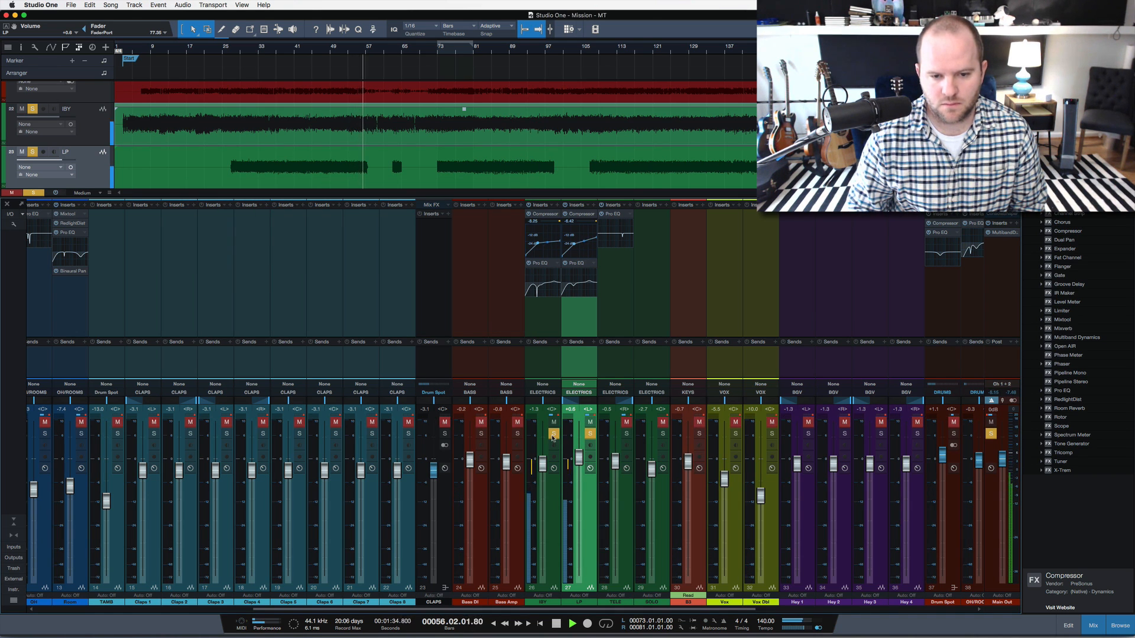
pyautogui.keyDown('super'); pyautogui.click(553, 434); pyautogui.keyUp('super')
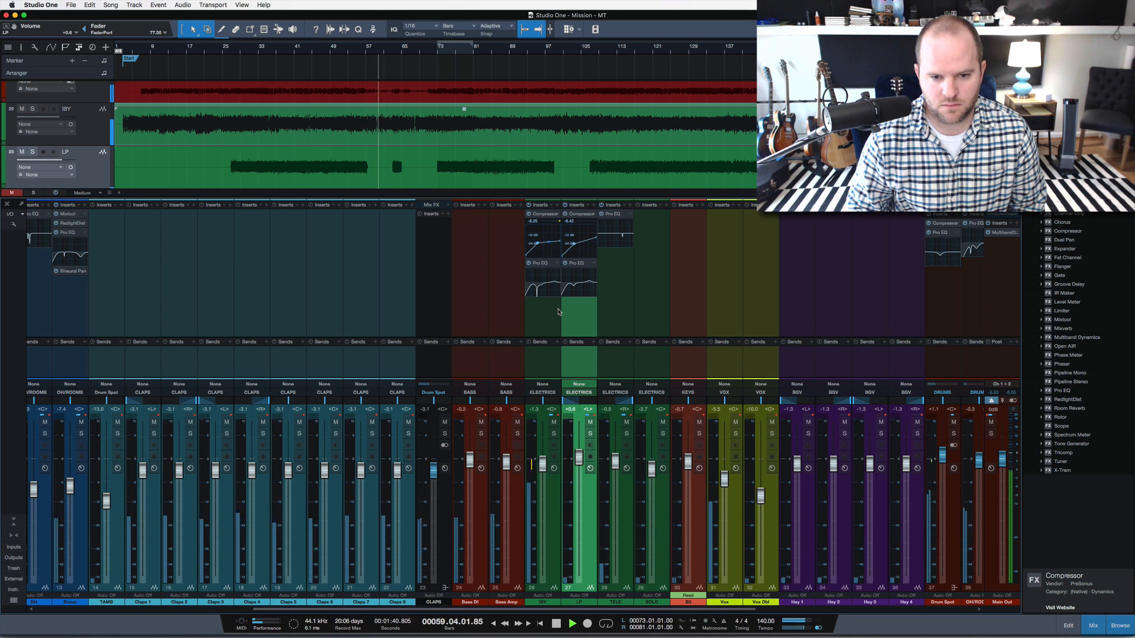
# Step: Set IBY's volume to -0.2 dB while replaying the mix from bar 23, and save the song
pyautogui.click(547, 325)
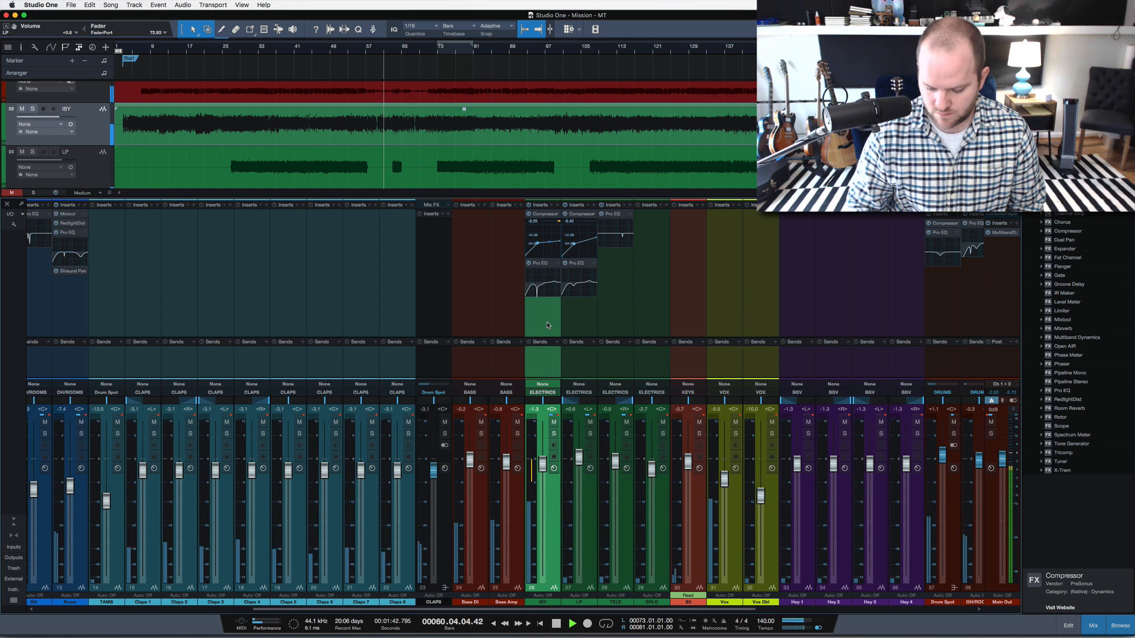
pyautogui.press('space')
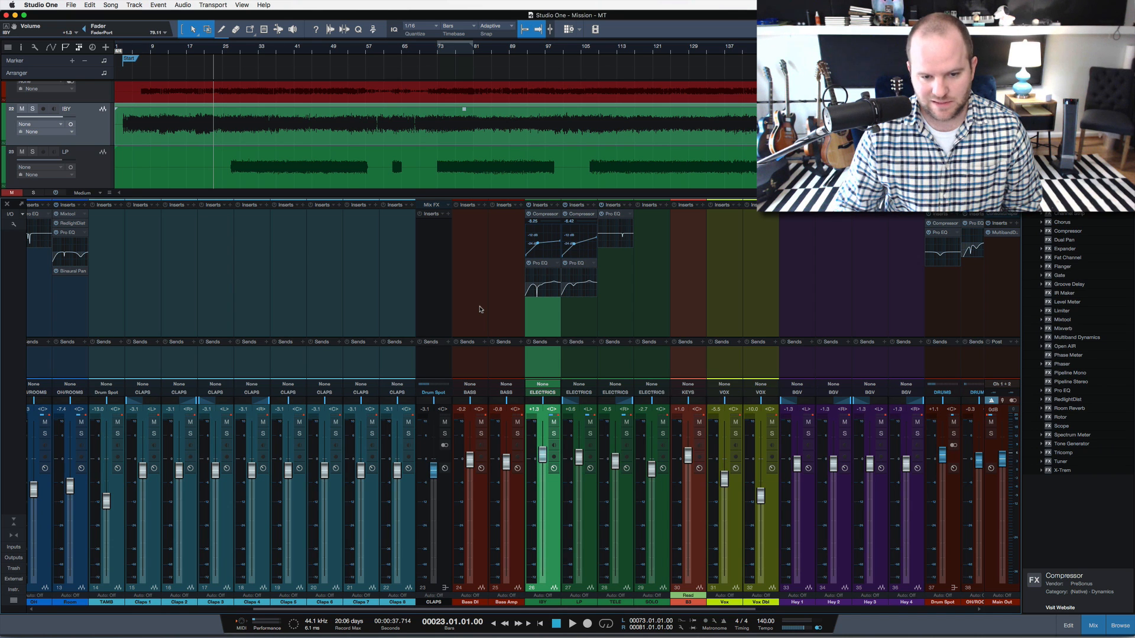
pyautogui.press('space')
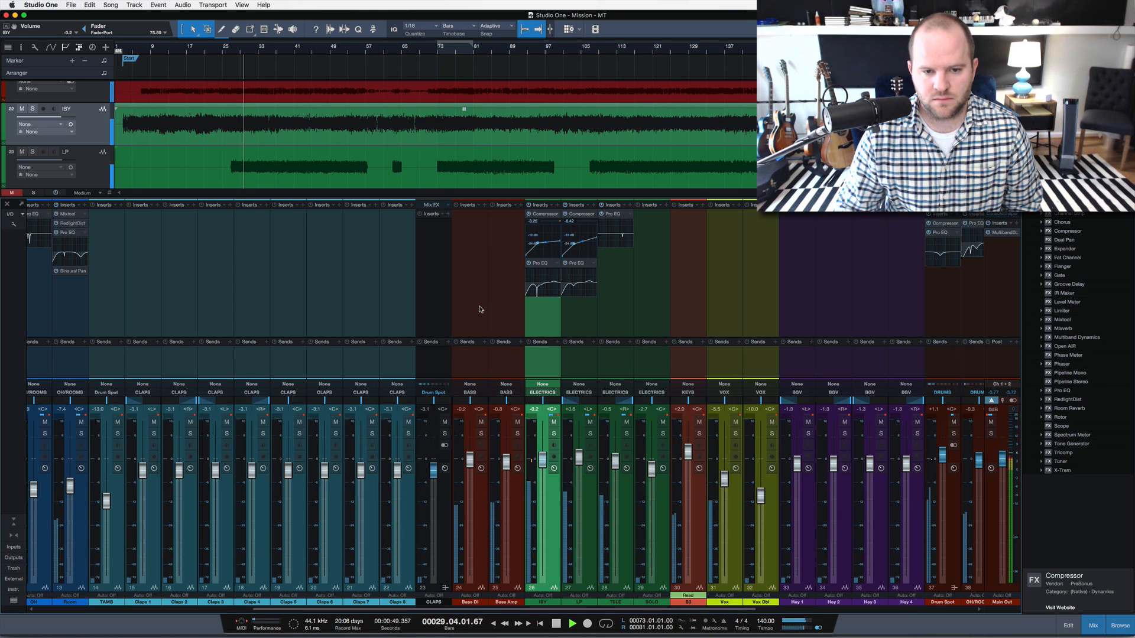
pyautogui.hotkey('ctrl', 's')
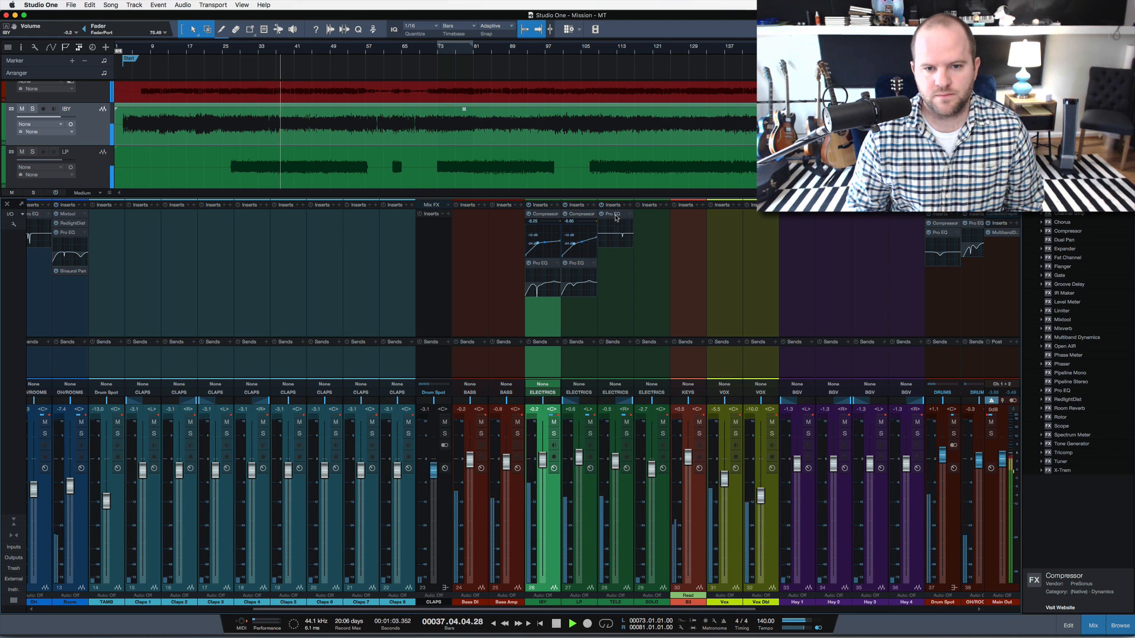
# Step: Cut TELE's Pro EQ by about 2 dB near 200 Hz with the LMF band and lower its volume to -2.2 dB
pyautogui.click(615, 214)
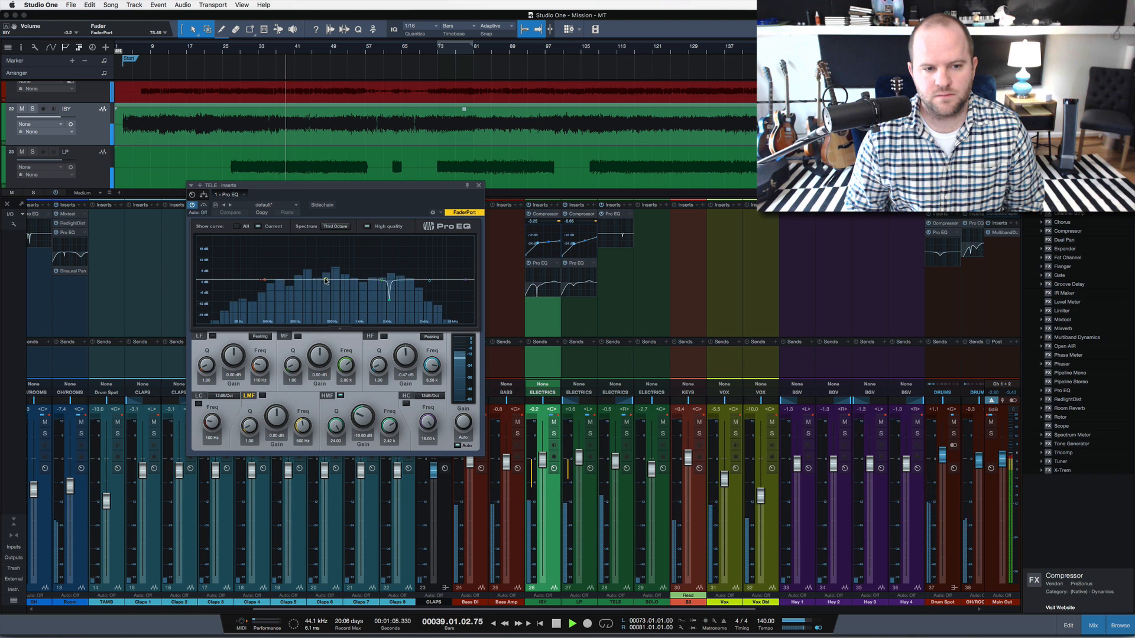
pyautogui.moveTo(325, 281); pyautogui.dragTo(296, 283)
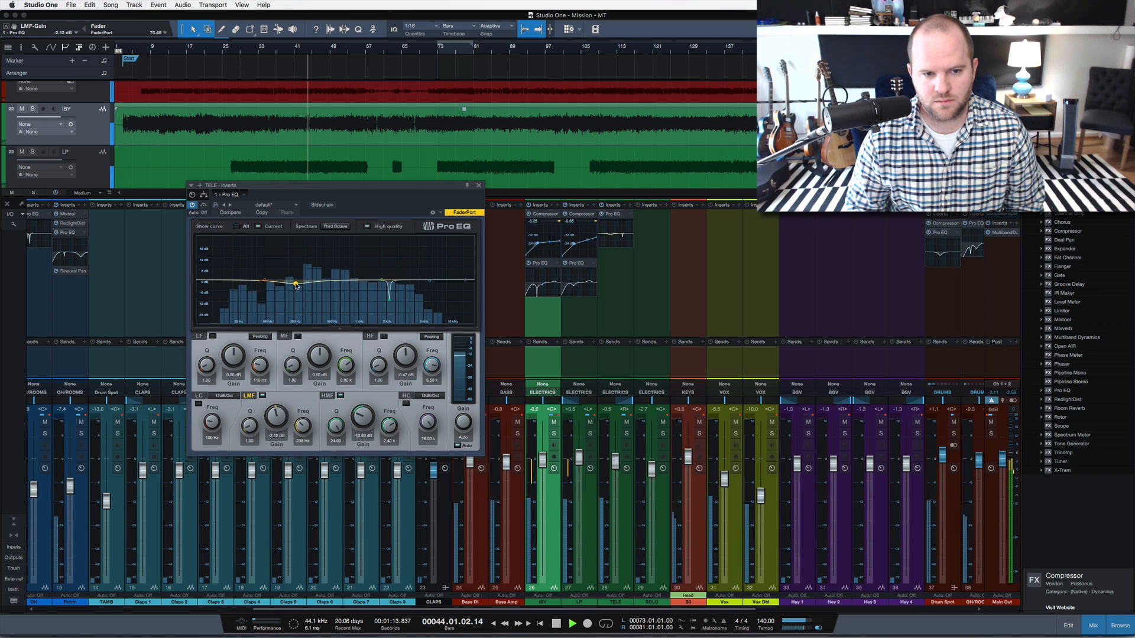
pyautogui.click(612, 388)
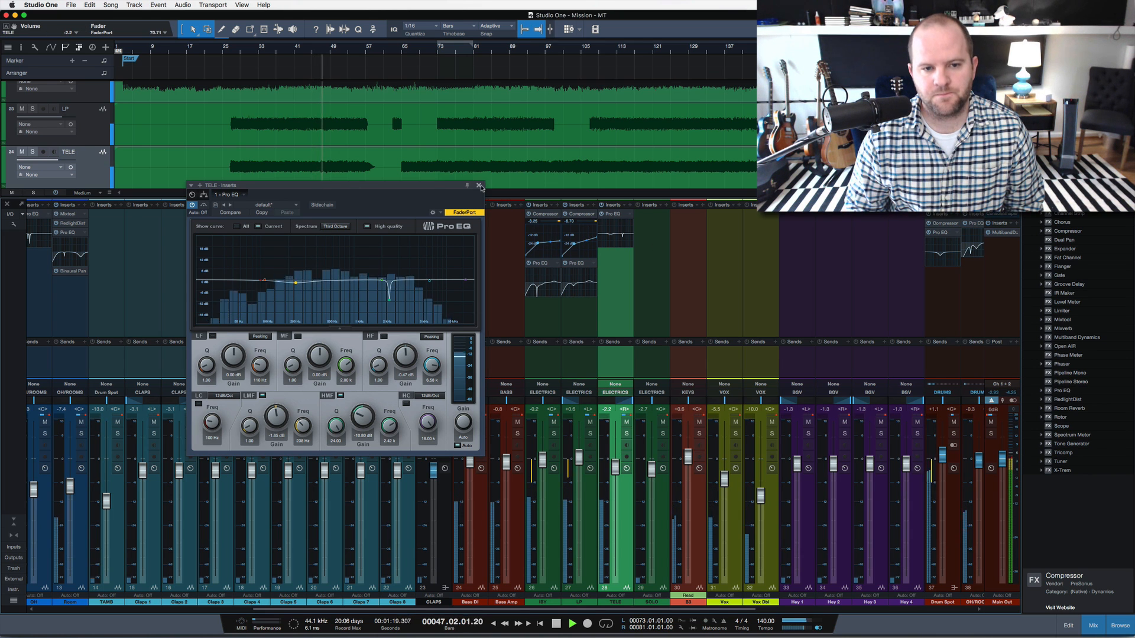
pyautogui.click(479, 186)
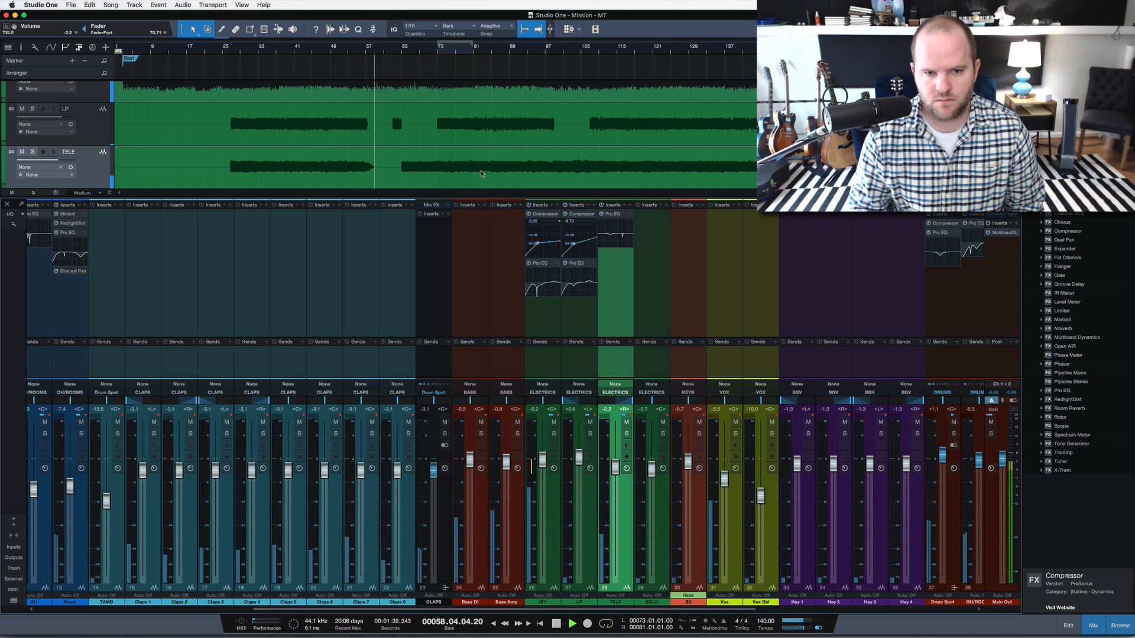
# Step: Zoom in on the guitar tracks around bars 57 to 65, save the song, and stop after listening to that passage
pyautogui.moveTo(387, 52); pyautogui.dragTo(388, 67)
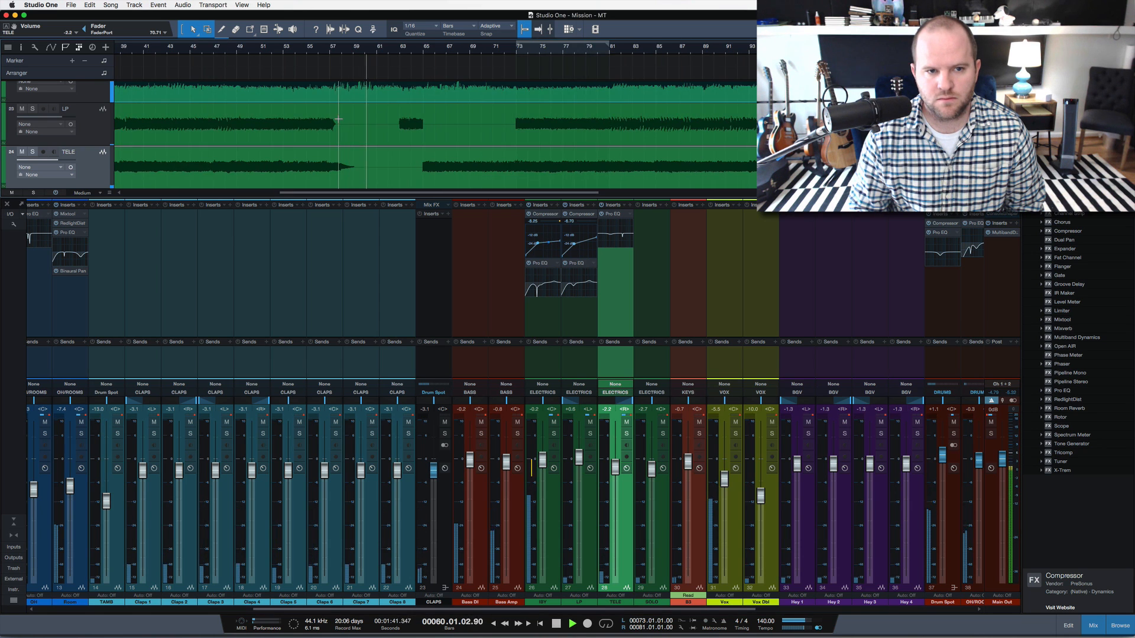
pyautogui.hscroll(-4, 338, 119)
pyautogui.hscroll(-1, 338, 119)
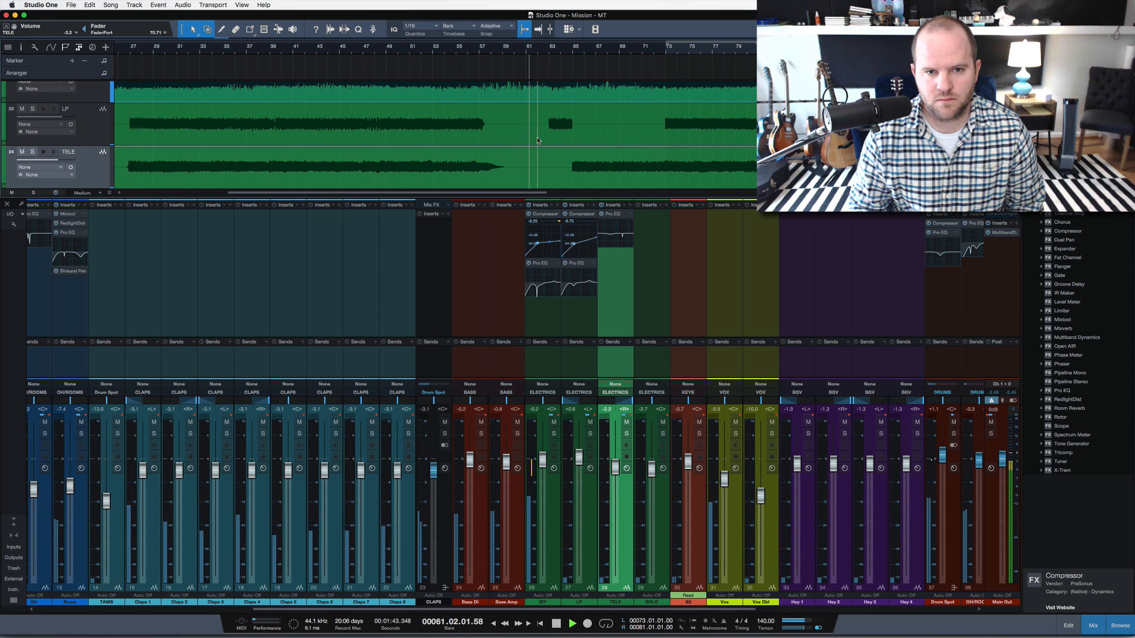
pyautogui.press('super+s')
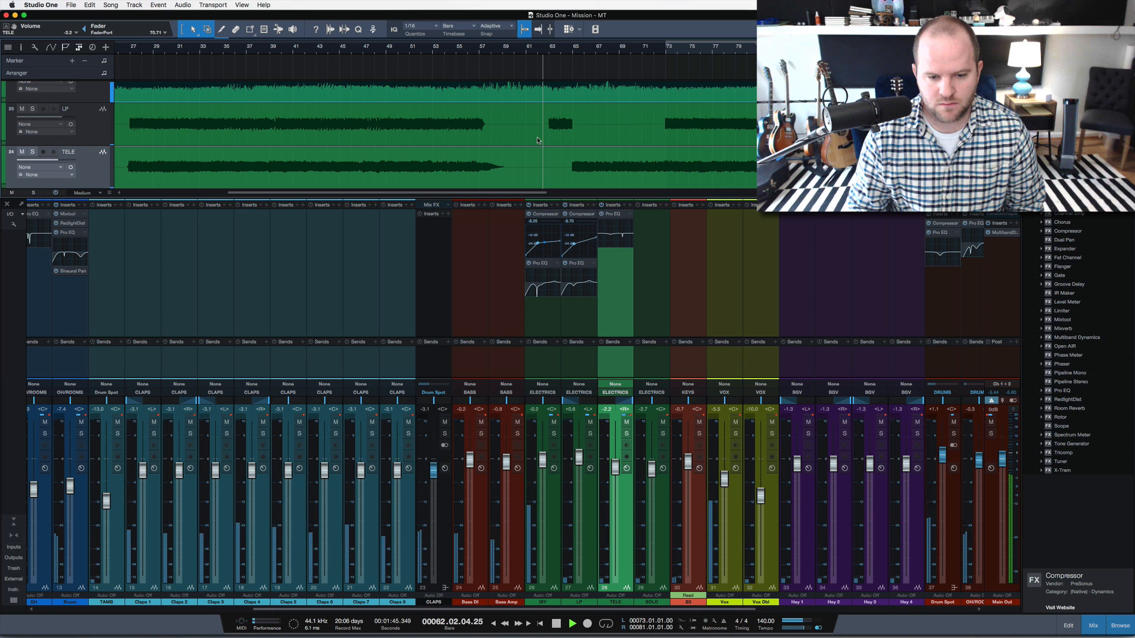
pyautogui.scroll(2, 537, 140)
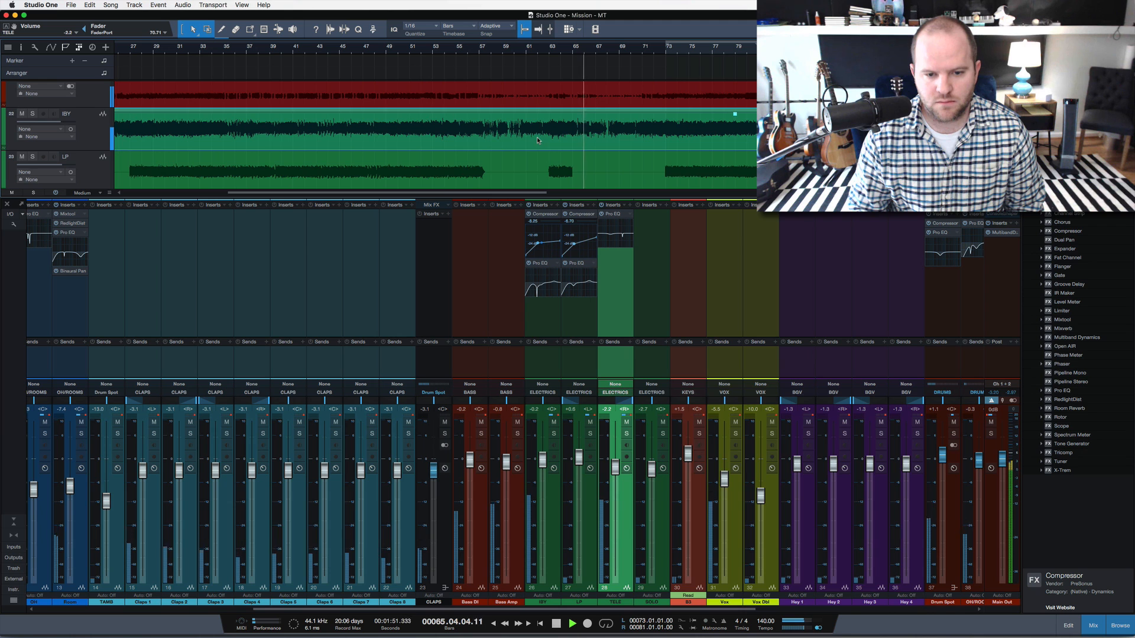
pyautogui.press('space')
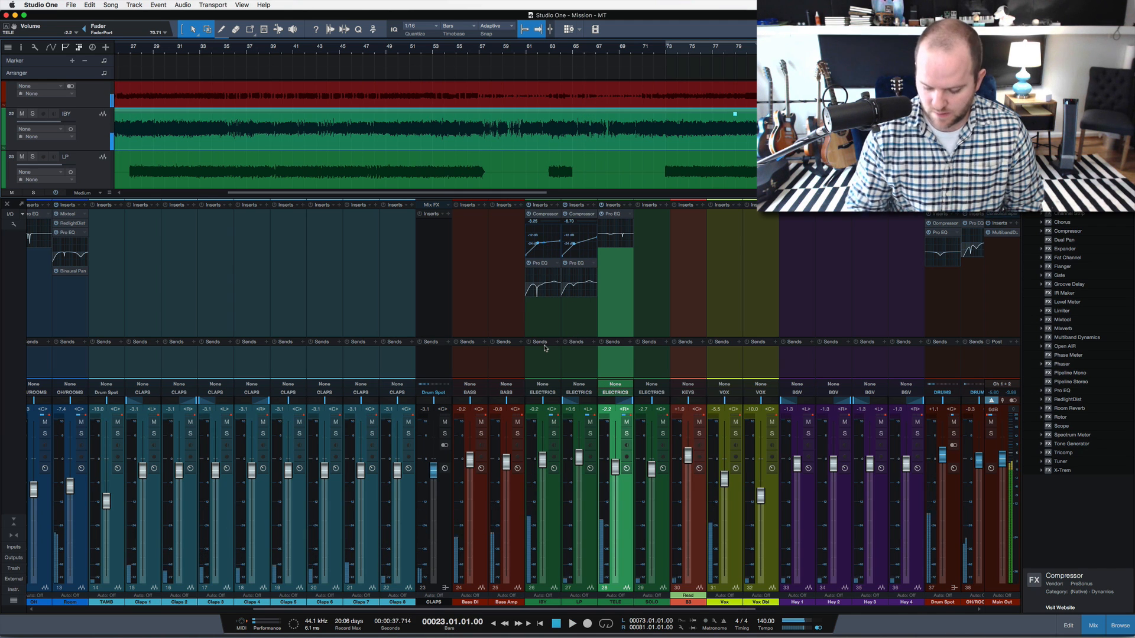
# Step: Raise IBY's volume to +3.0 dB and play the full mix from bar 56
pyautogui.click(551, 370)
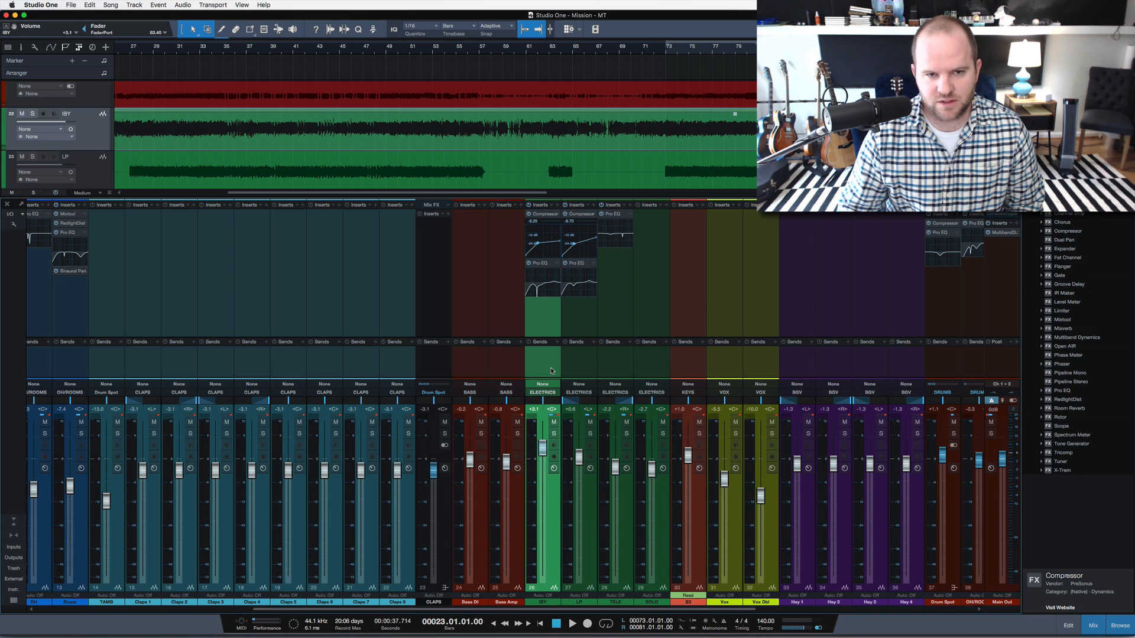
pyautogui.click(476, 50)
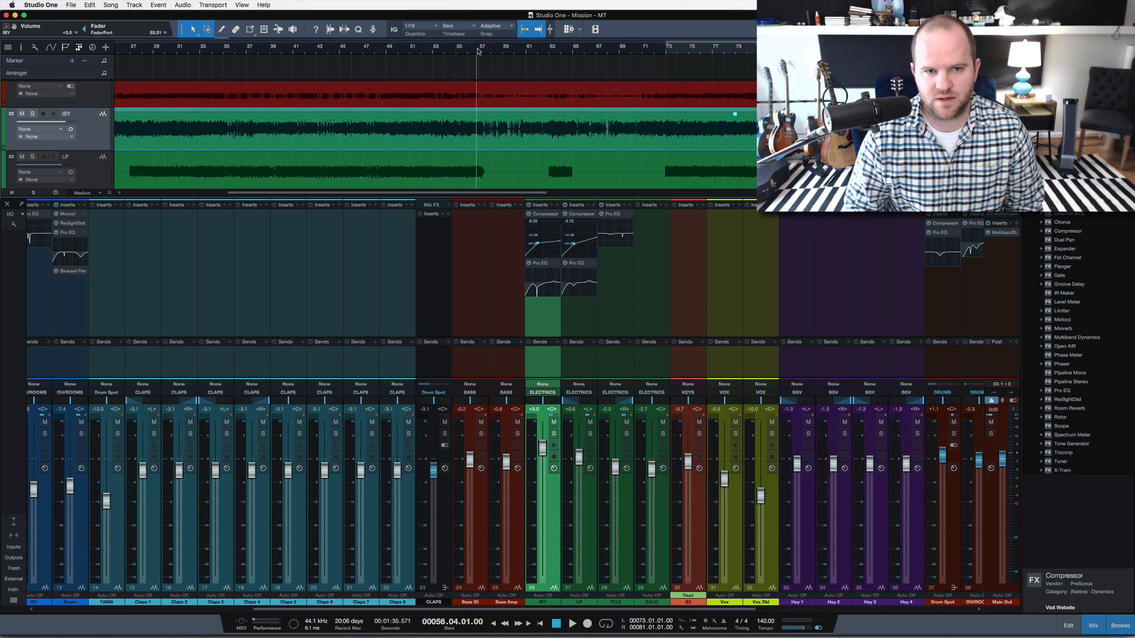
pyautogui.press('space')
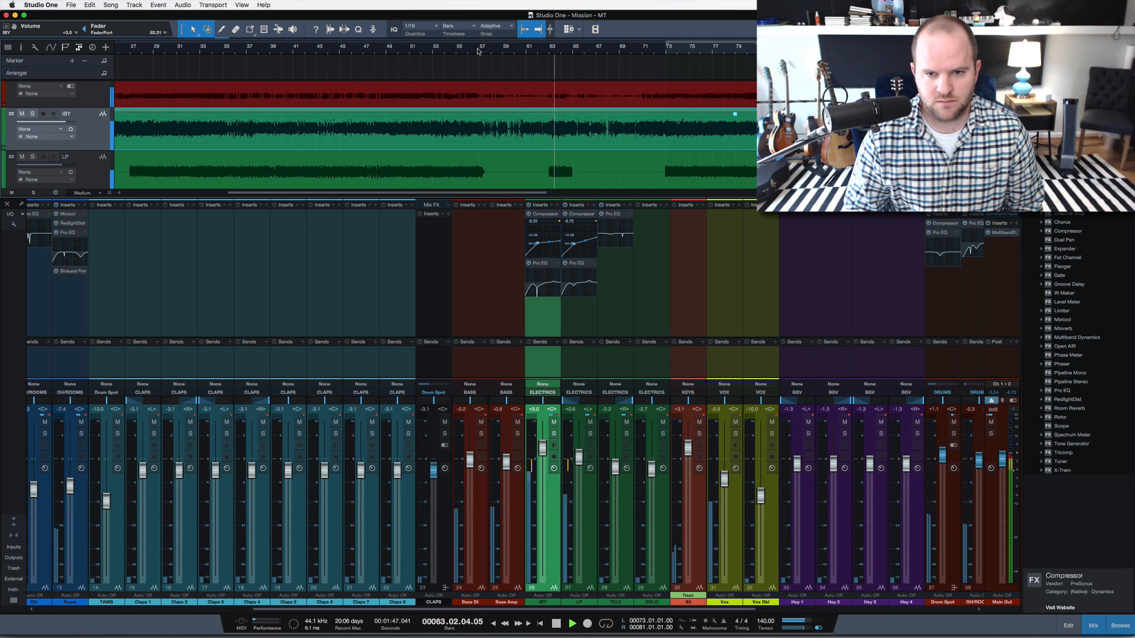
# Step: Solo LP at its short phrase near bar 63 and reduce its Pro EQ HMF boost to about 4 dB near 4.4 kHz
pyautogui.click(341, 175)
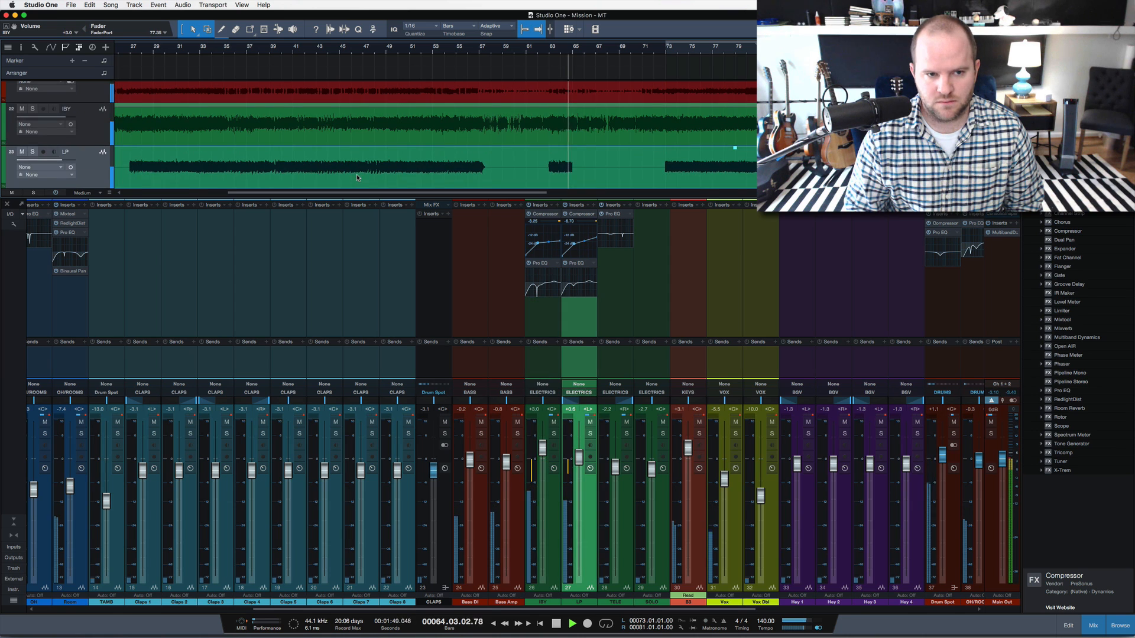
pyautogui.press('s')
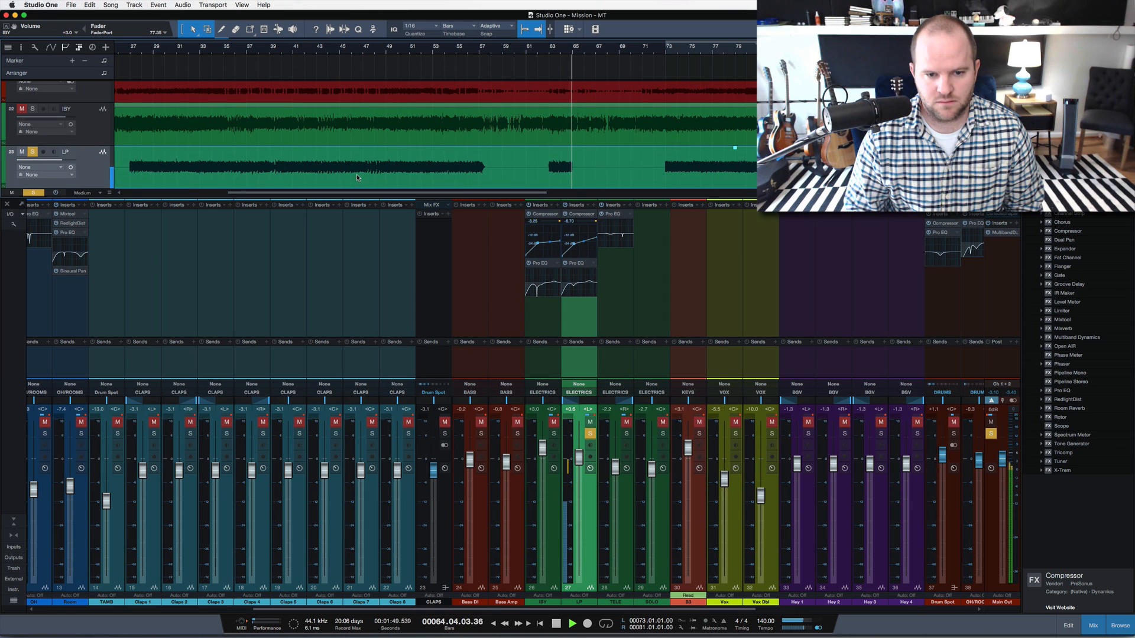
pyautogui.click(546, 49)
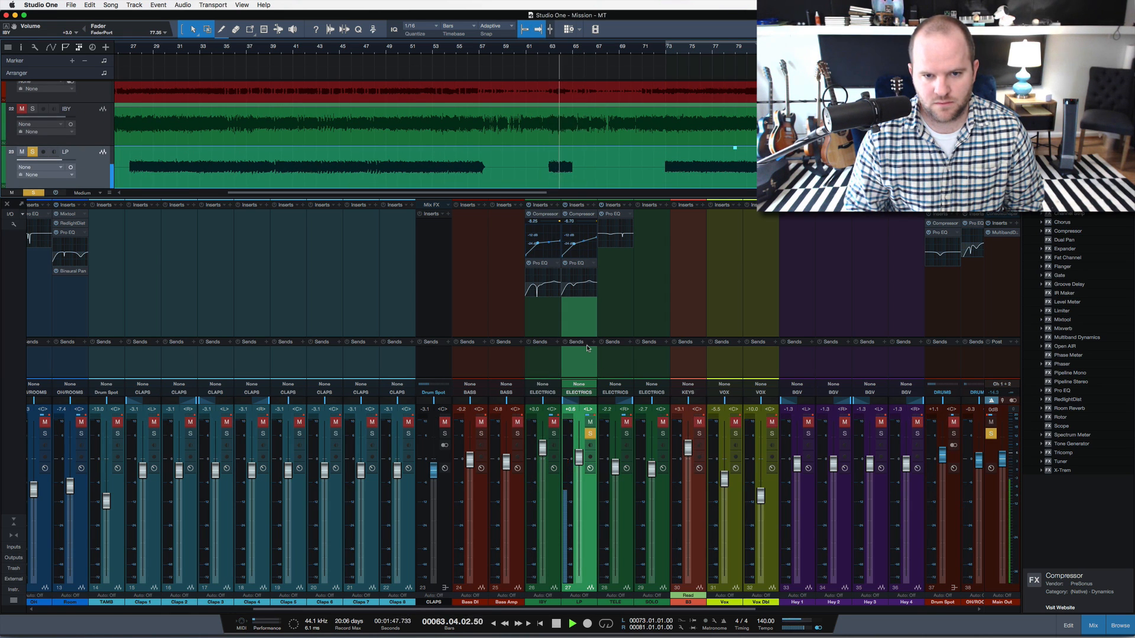
pyautogui.click(576, 263)
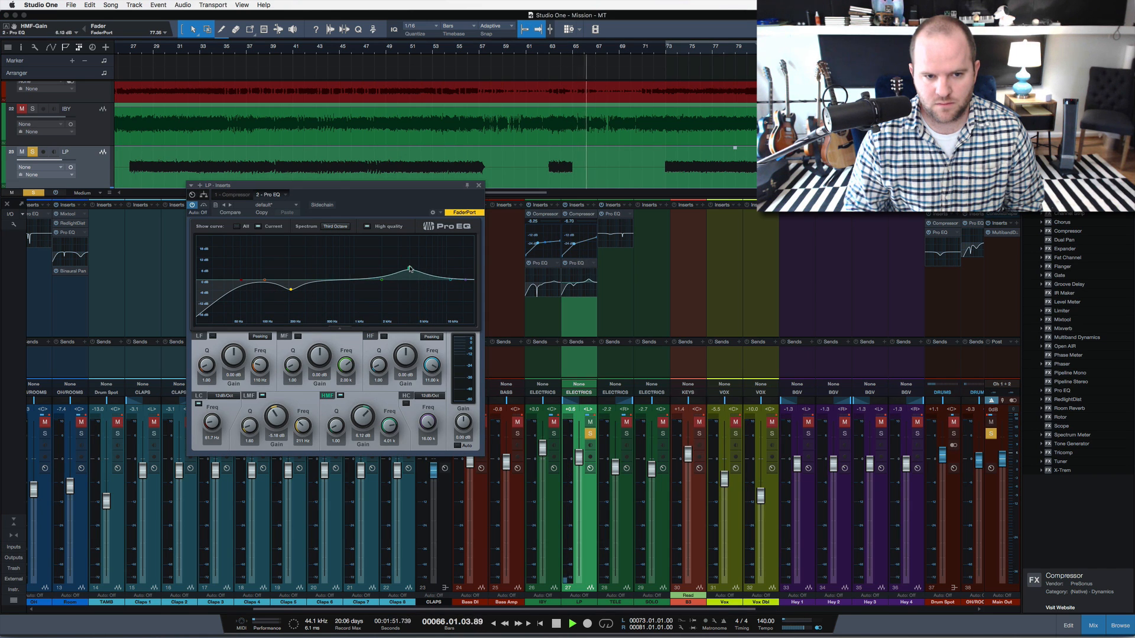
pyautogui.moveTo(409, 269)
pyautogui.mouseDown()
pyautogui.moveTo(413, 244)
pyautogui.moveTo(413, 272)
pyautogui.mouseUp()
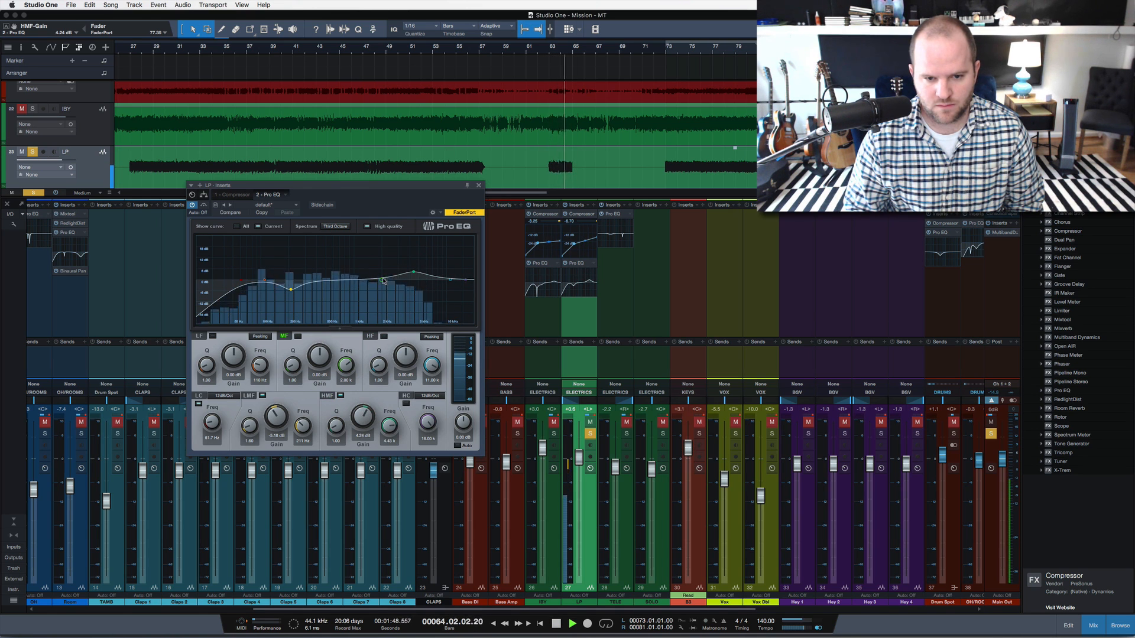
# Step: Raise the ratio and gain of LP's Compressor slightly, close the plug-in window, and unsolo LP to hear the full mix from bar 62
pyautogui.click(229, 195)
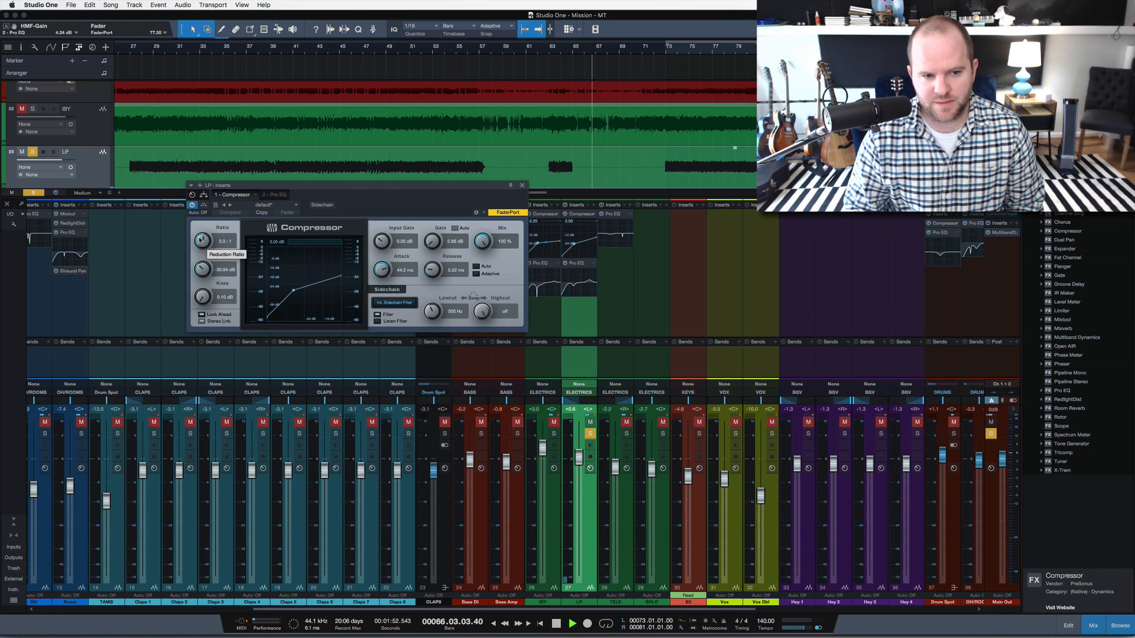
pyautogui.moveTo(204, 240); pyautogui.dragTo(204, 233)
pyautogui.press('space')
pyautogui.press('space')
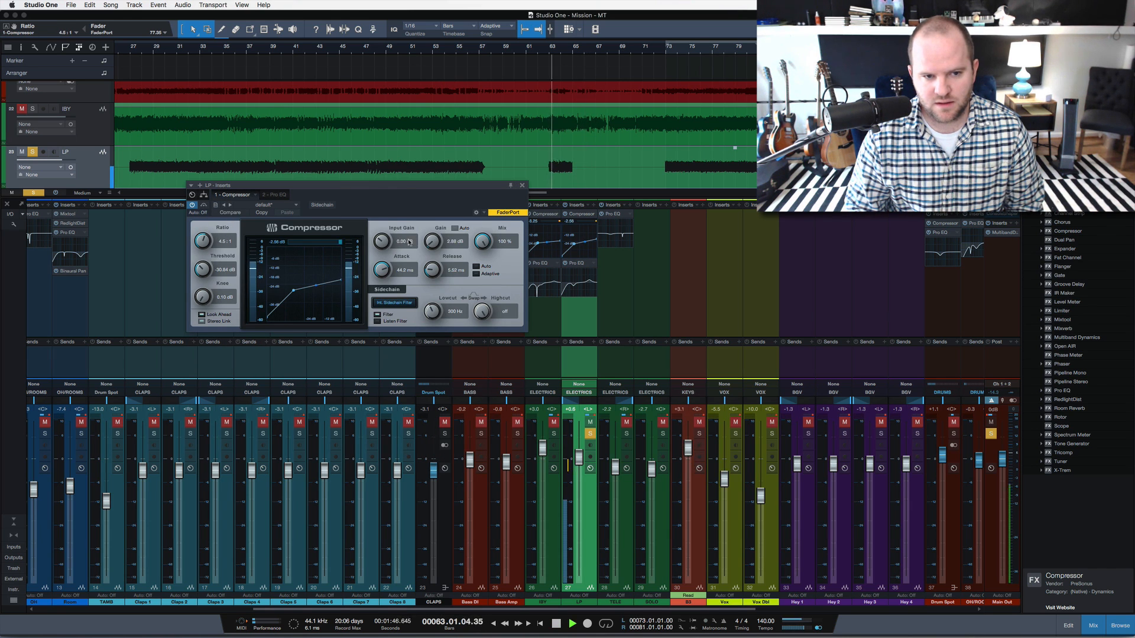
pyautogui.moveTo(432, 243); pyautogui.dragTo(431, 238)
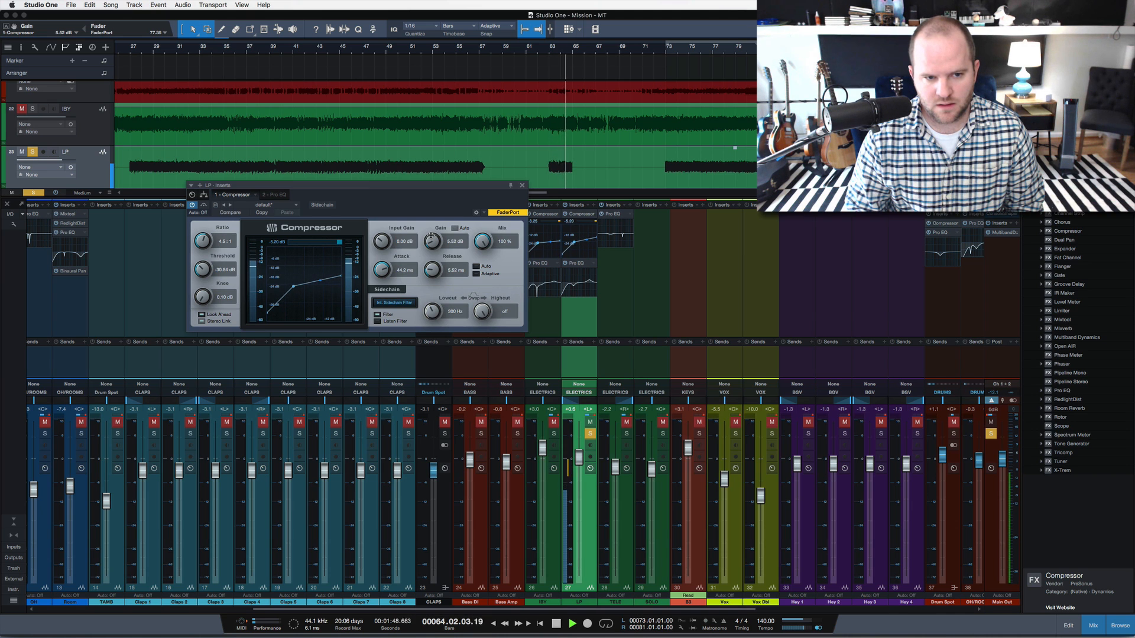
pyautogui.click(521, 185)
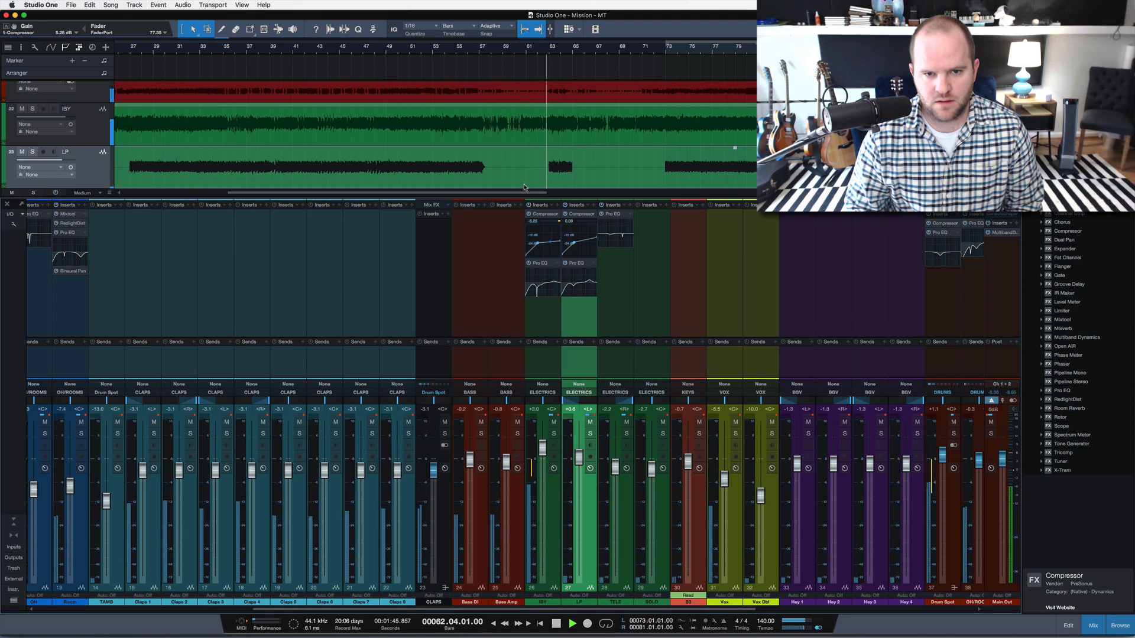
# Step: Save the song and move the LMF cut in TELE's Pro EQ to about -3.8 dB near 400 Hz during playback
pyautogui.press('super+s')
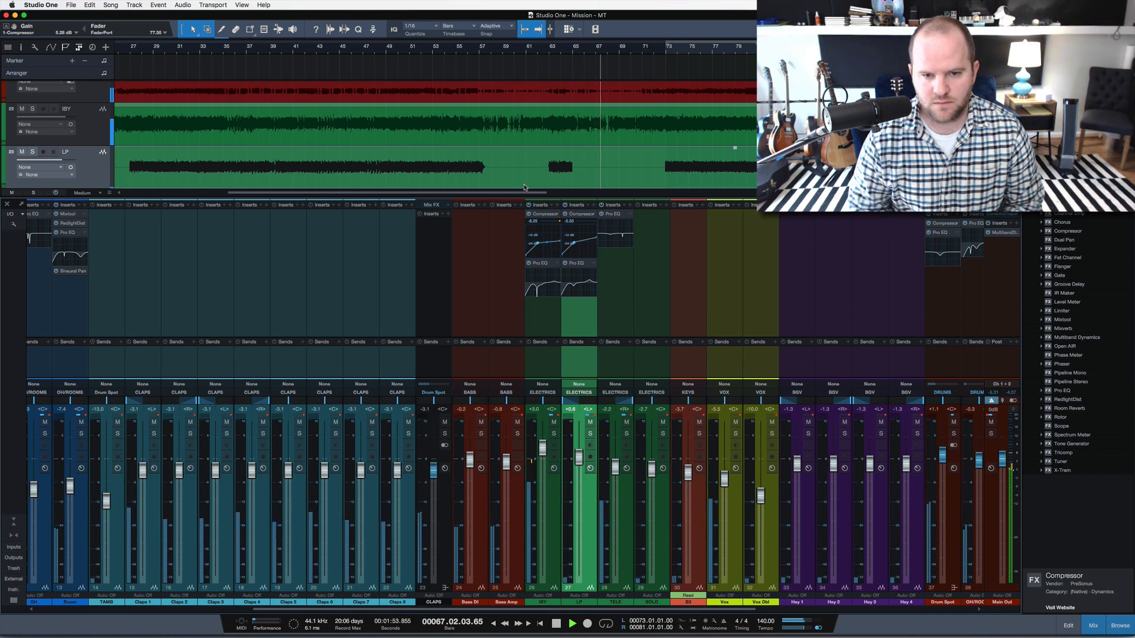
pyautogui.doubleClick(612, 215)
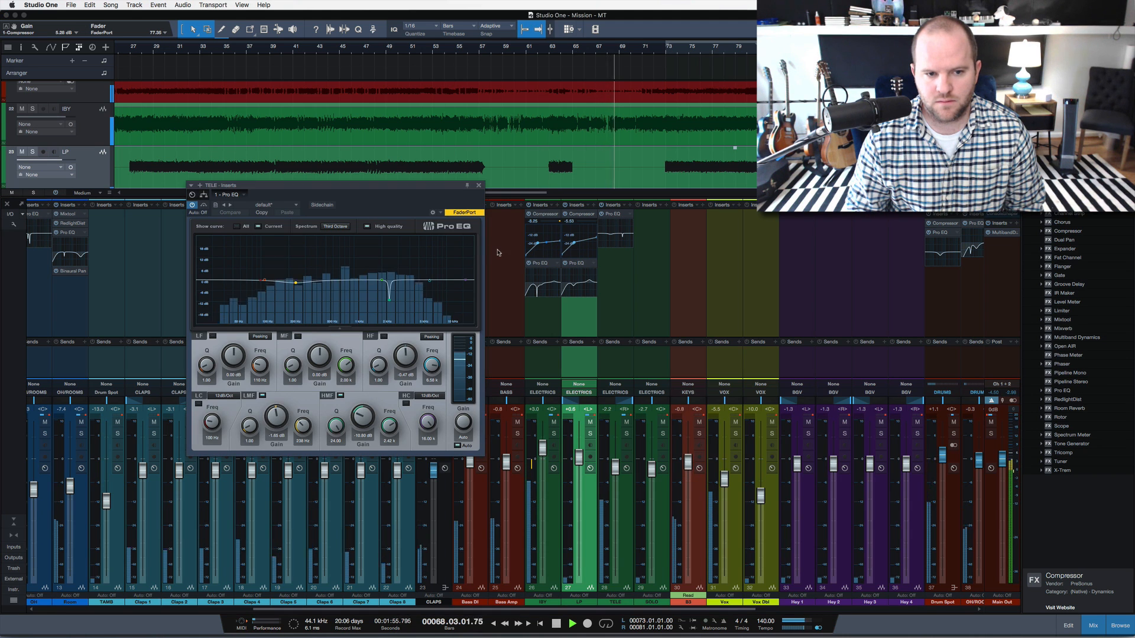
pyautogui.moveTo(295, 285); pyautogui.dragTo(319, 289)
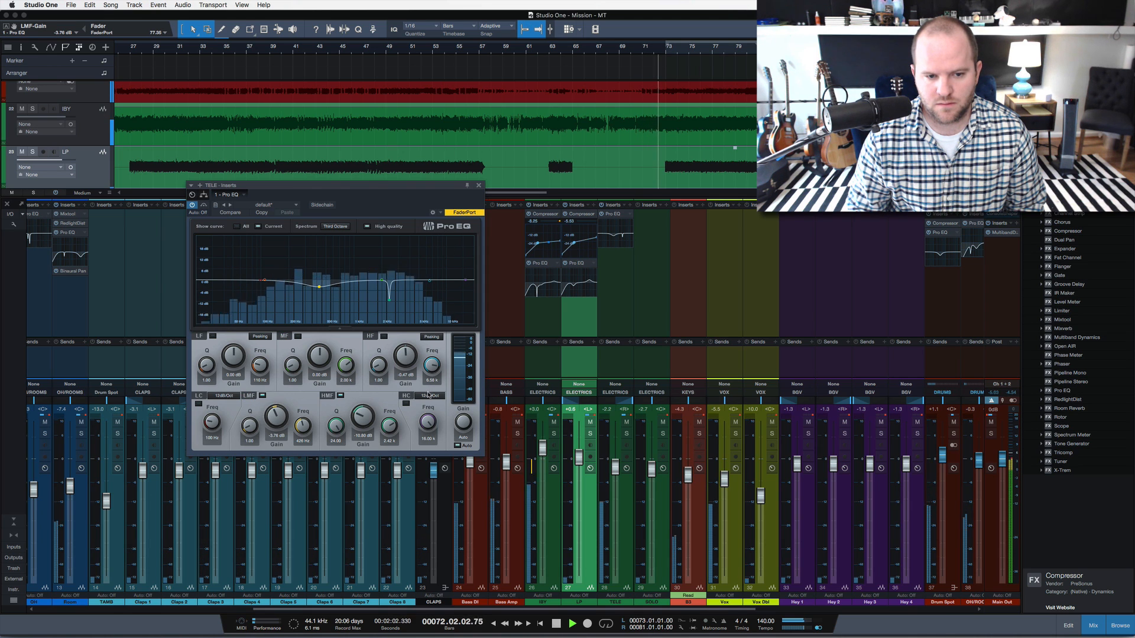
pyautogui.click(479, 186)
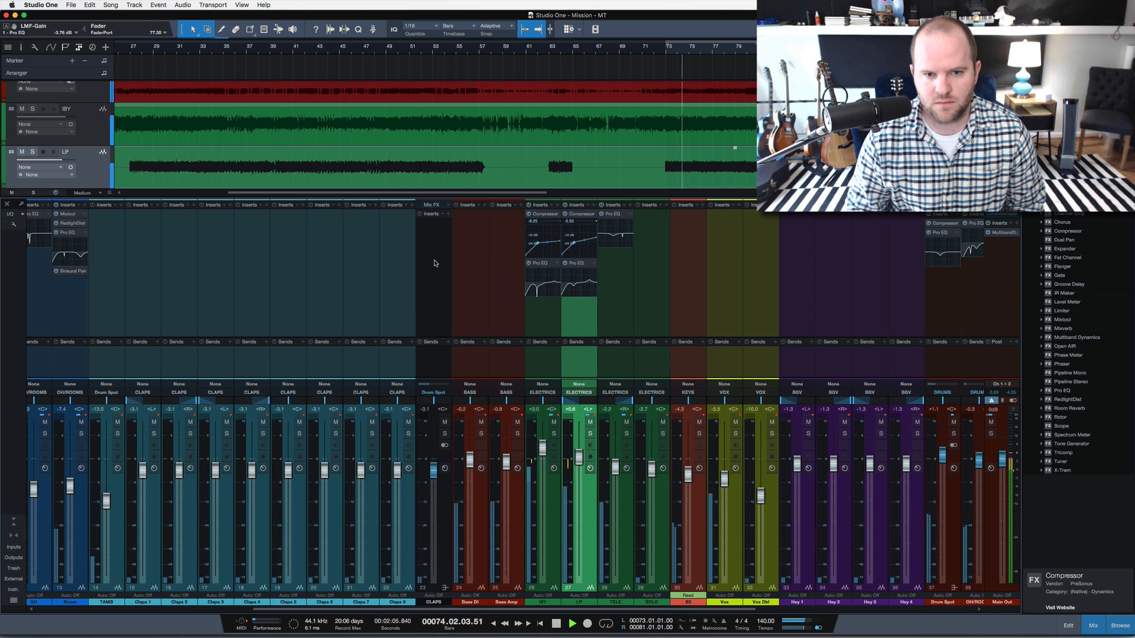
# Step: Stop after listening to the full mix and reduce LP's Pro EQ HMF boost to about 1.2 dB near 4.3 kHz
pyautogui.hscroll(2, 444, 308)
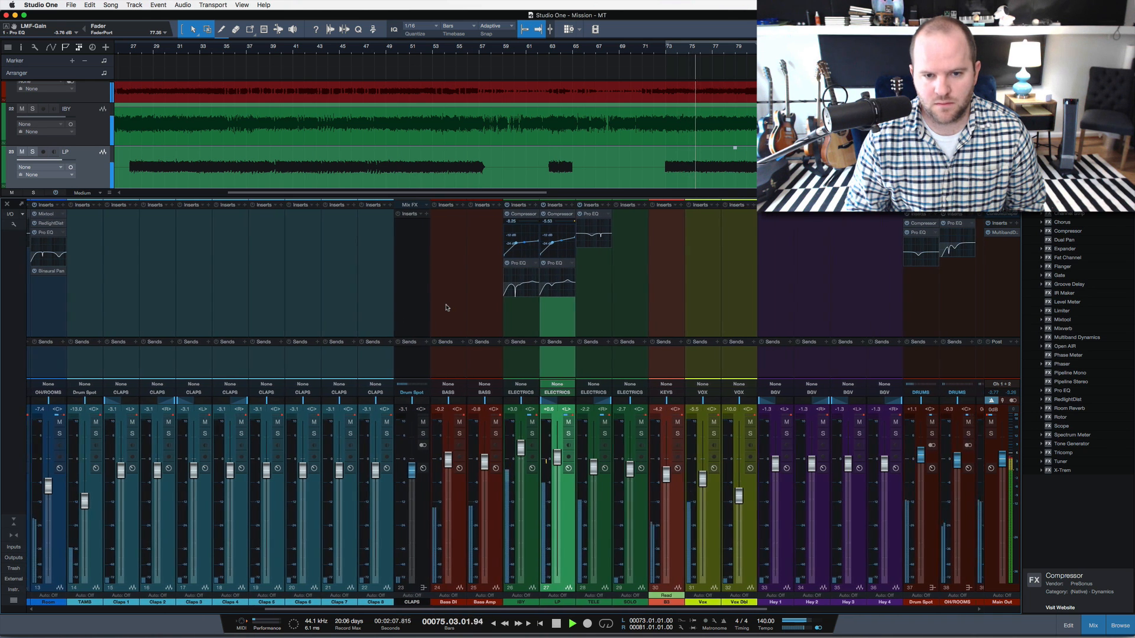
pyautogui.hscroll(4, 447, 308)
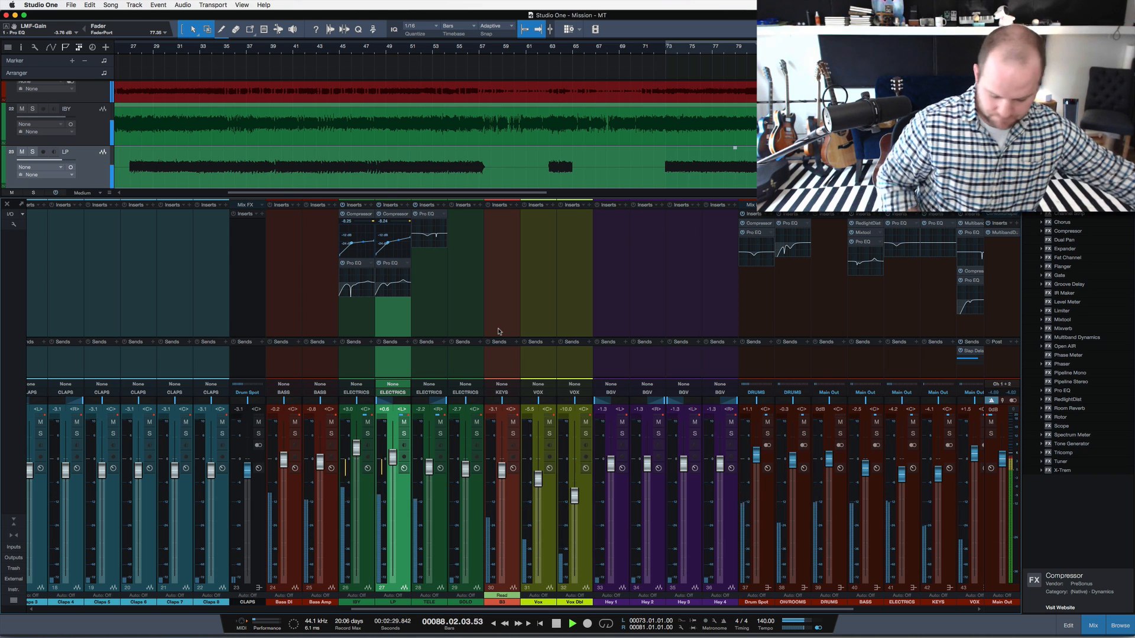
pyautogui.press('space')
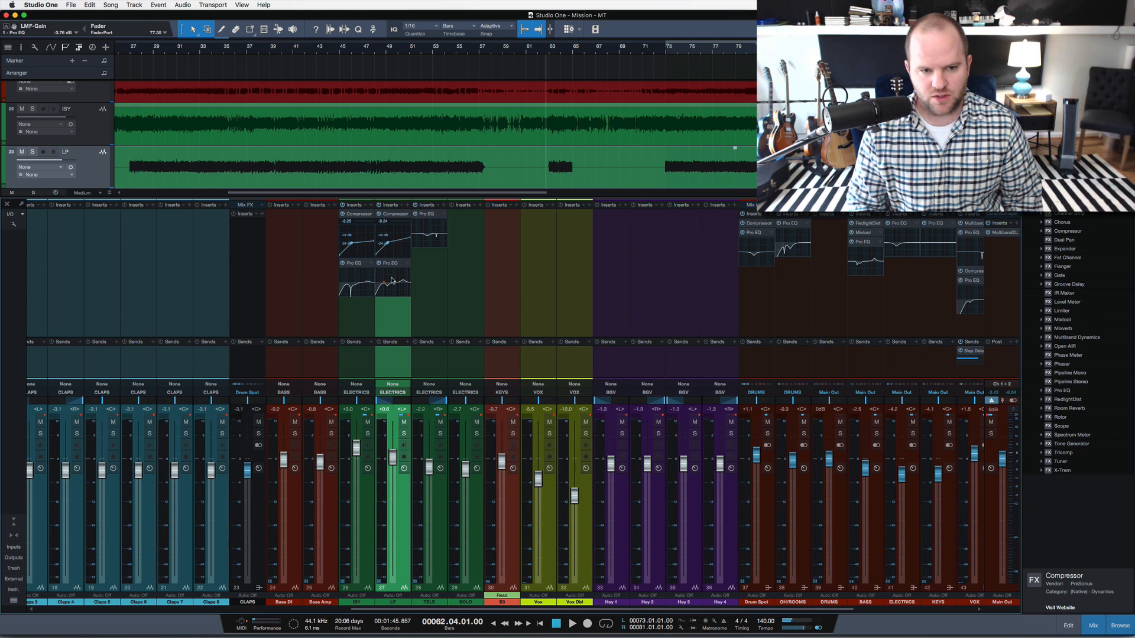
pyautogui.click(391, 263)
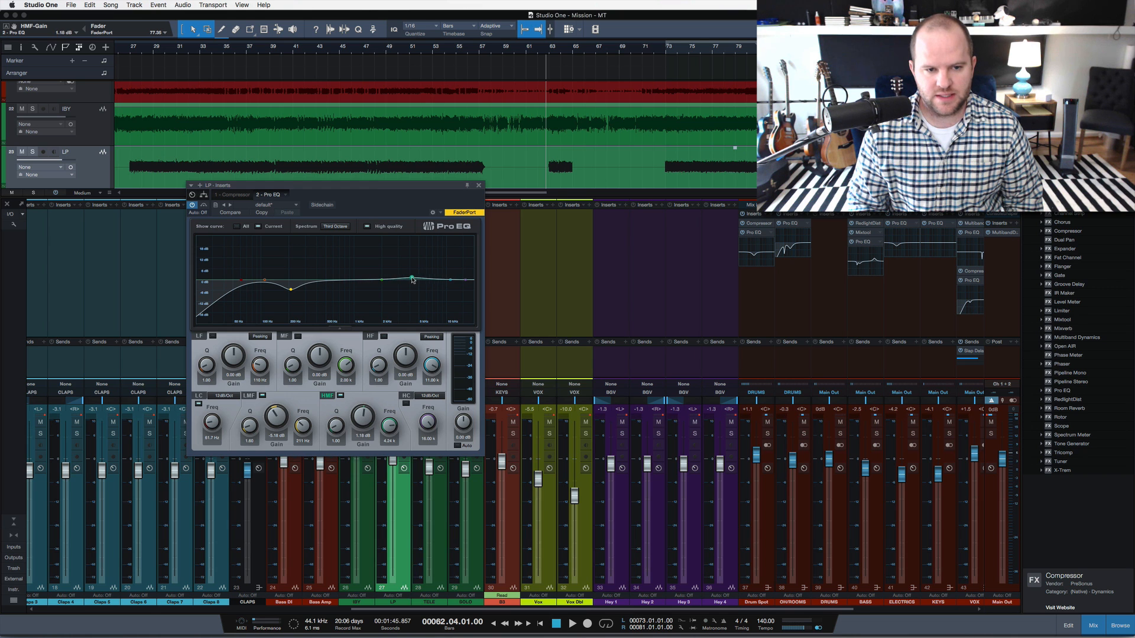
pyautogui.click(479, 186)
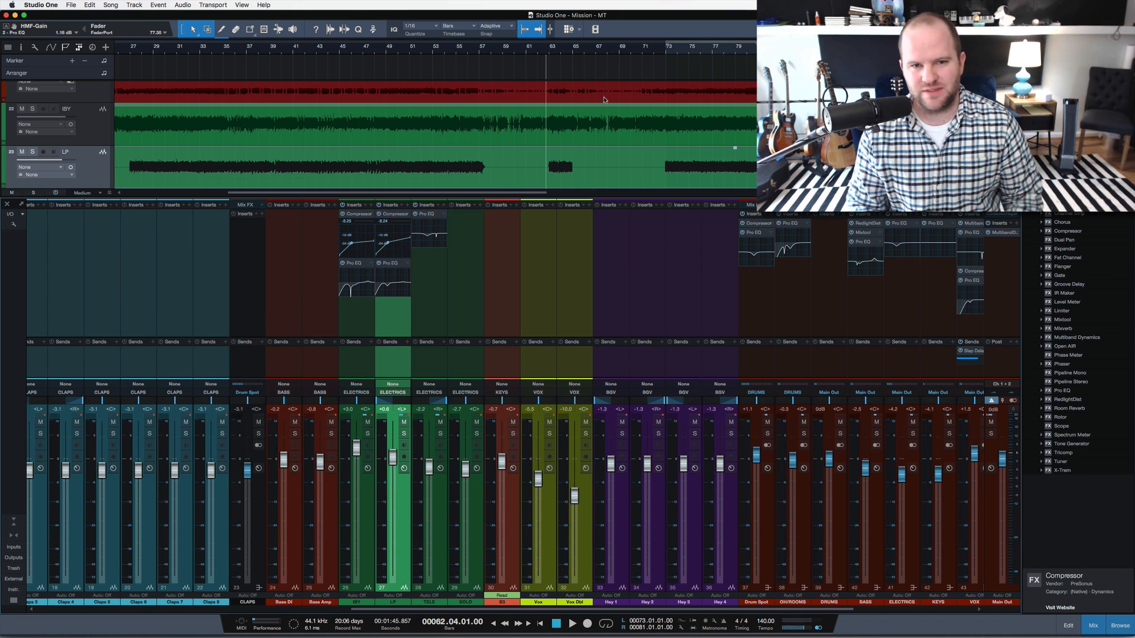
# Step: Zoom the arrangement out, save the song, and play the full mix from the Start marker at bar 3
pyautogui.moveTo(635, 48); pyautogui.dragTo(628, 38)
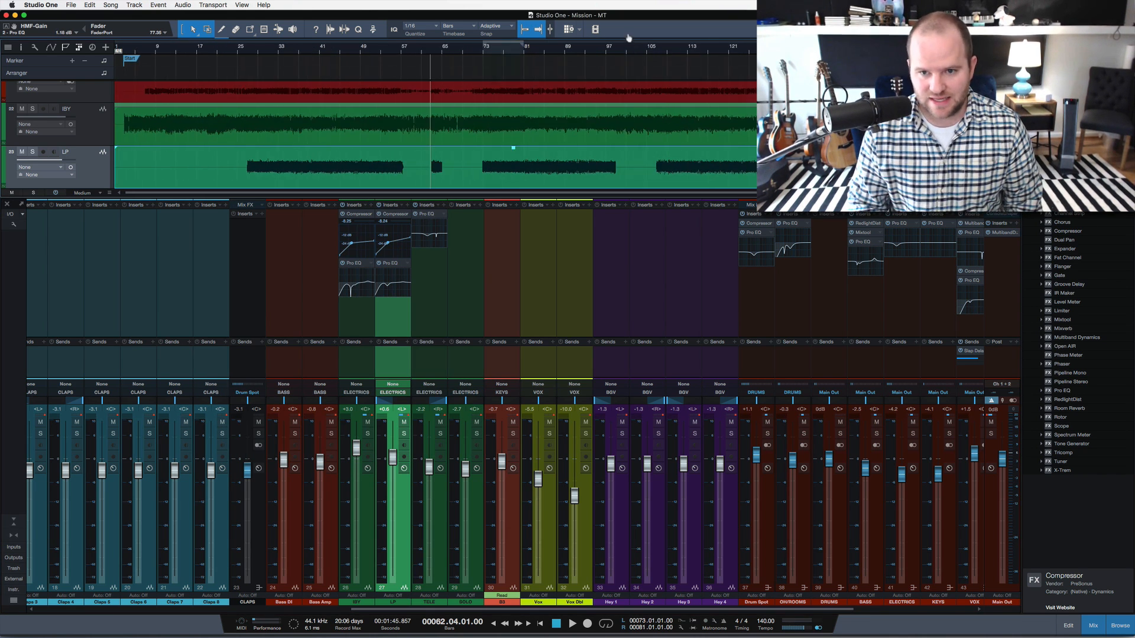
pyautogui.hotkey('shift', 'w')
pyautogui.hotkey('shift', 'w')
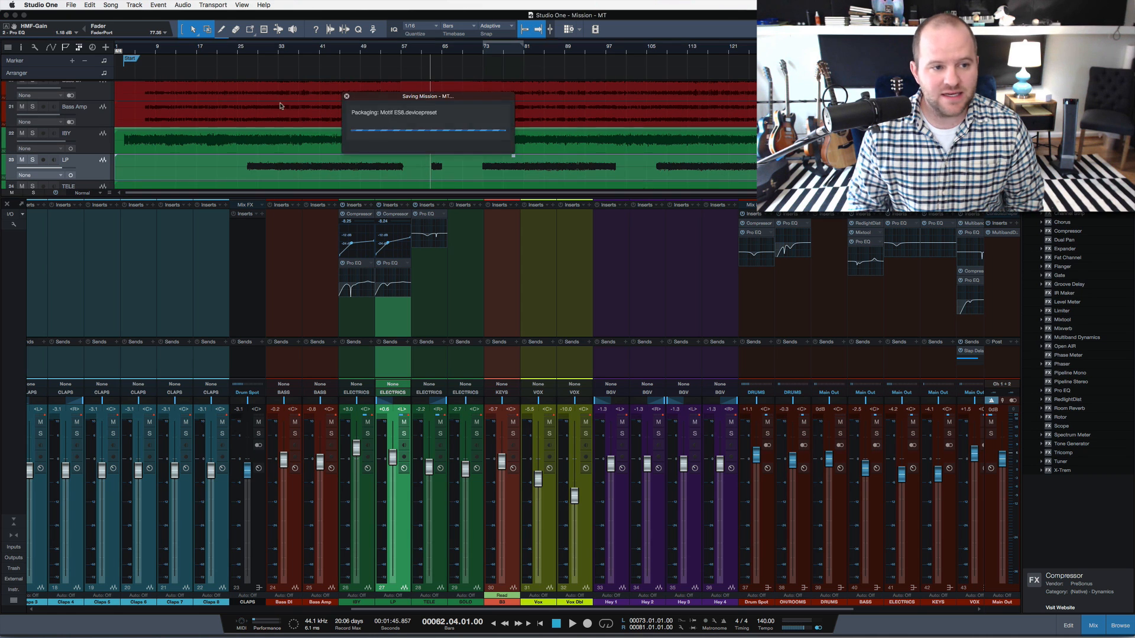
pyautogui.click(123, 52)
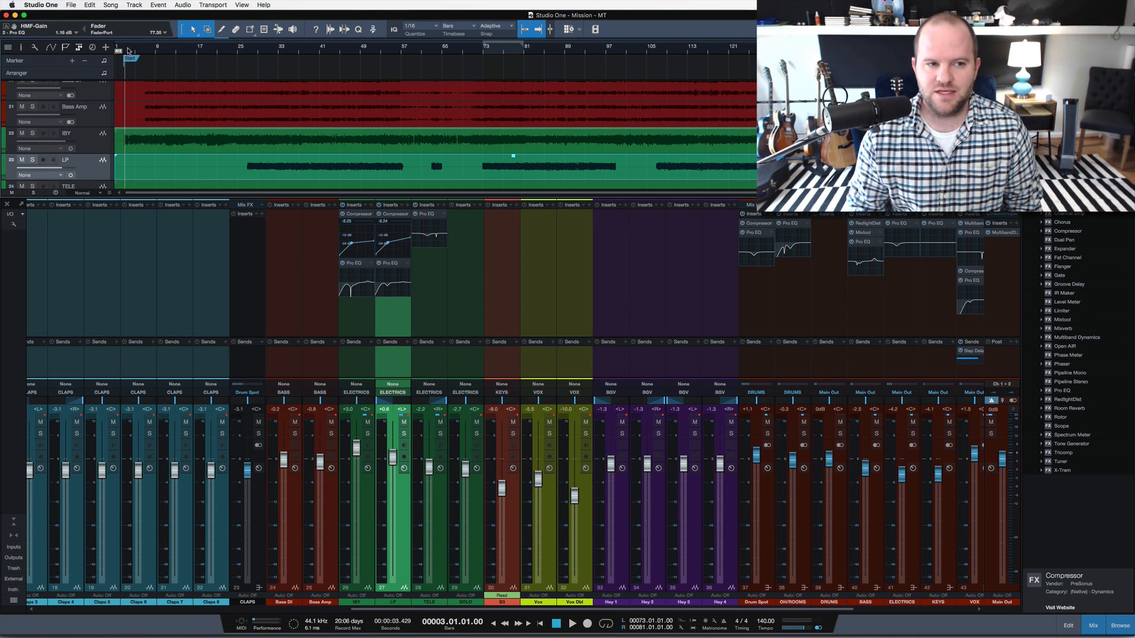
pyautogui.moveTo(129, 51); pyautogui.dragTo(175, 78)
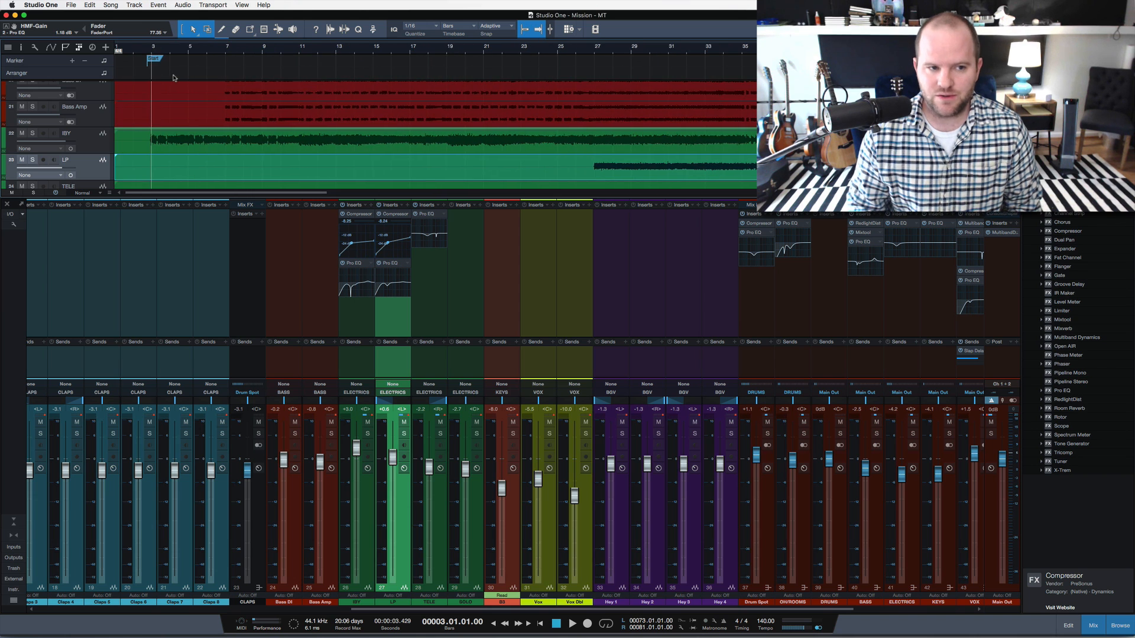
pyautogui.click(150, 52)
pyautogui.press('space')
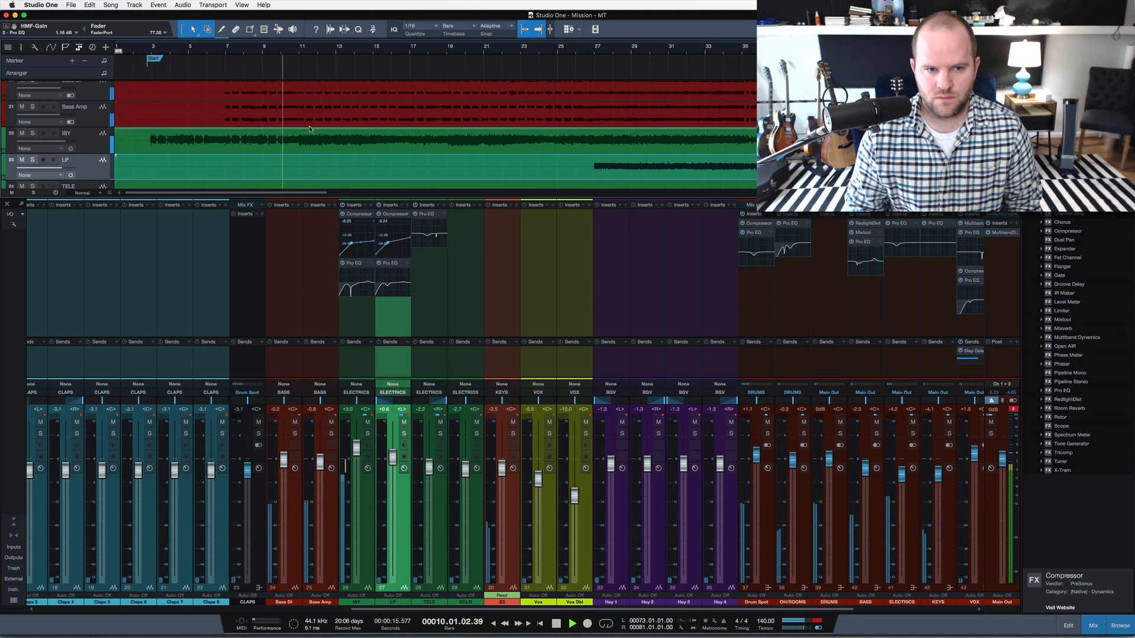
# Step: Select IBY, lower its volume to 0 dB, and check the mix from bar 9 and from bar 26
pyautogui.click(105, 147)
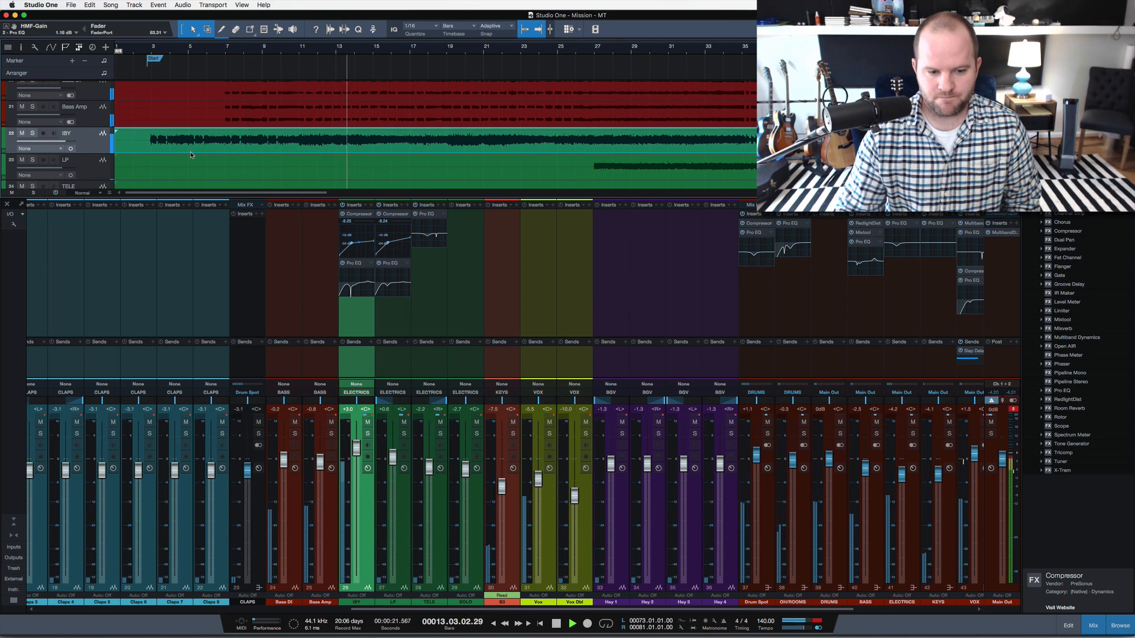
pyautogui.press('space')
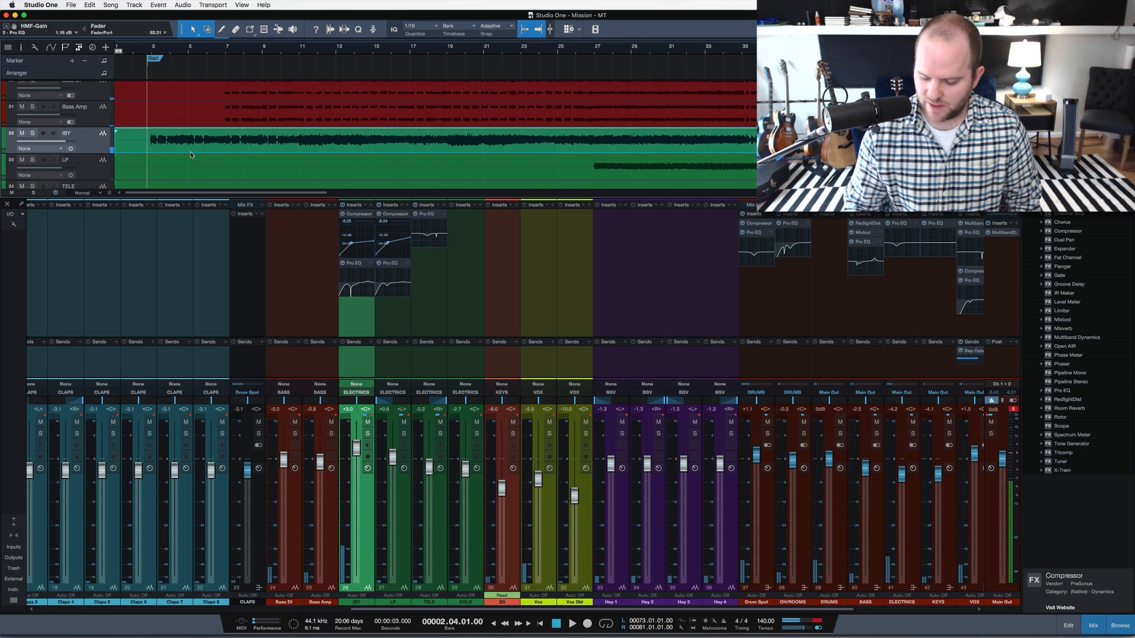
pyautogui.click(264, 52)
pyautogui.press('space')
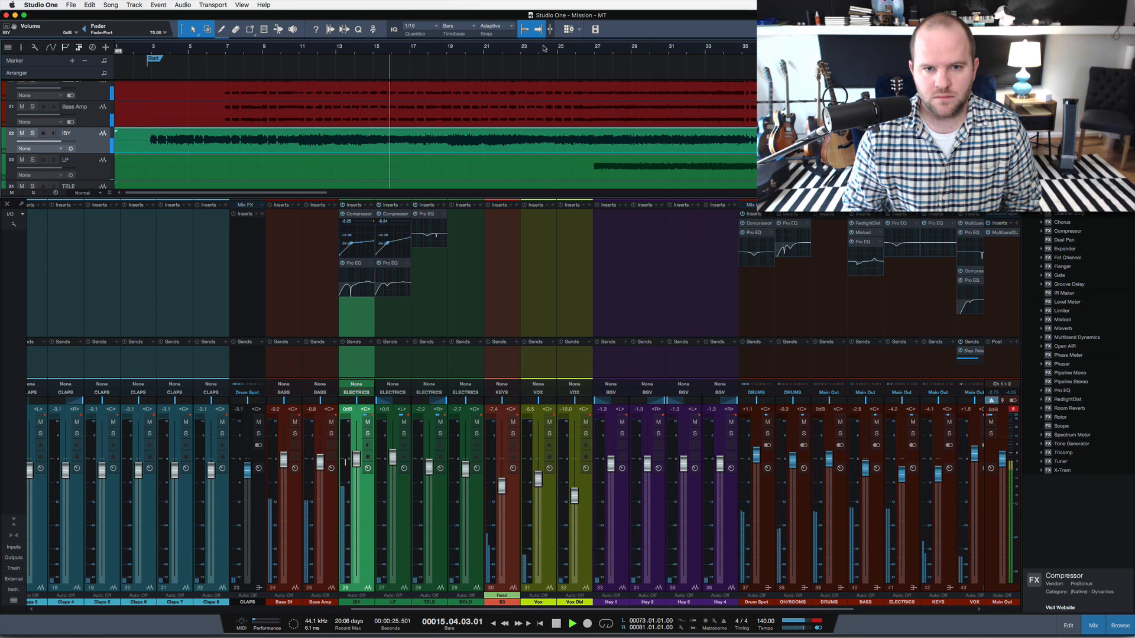
pyautogui.click(578, 49)
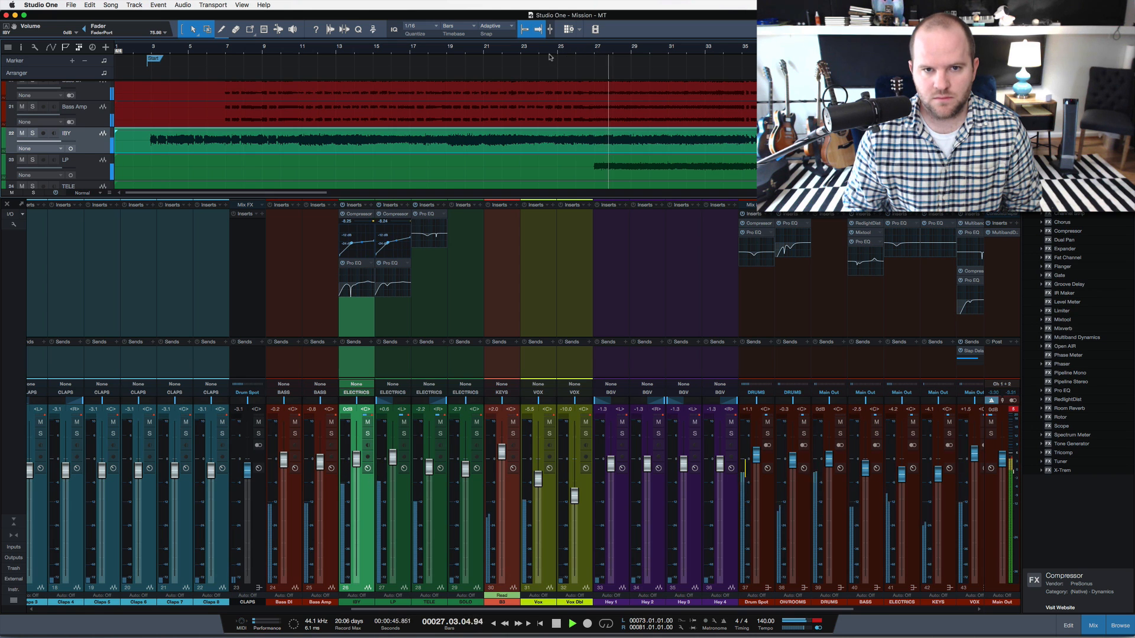
pyautogui.moveTo(529, 45); pyautogui.dragTo(525, 32)
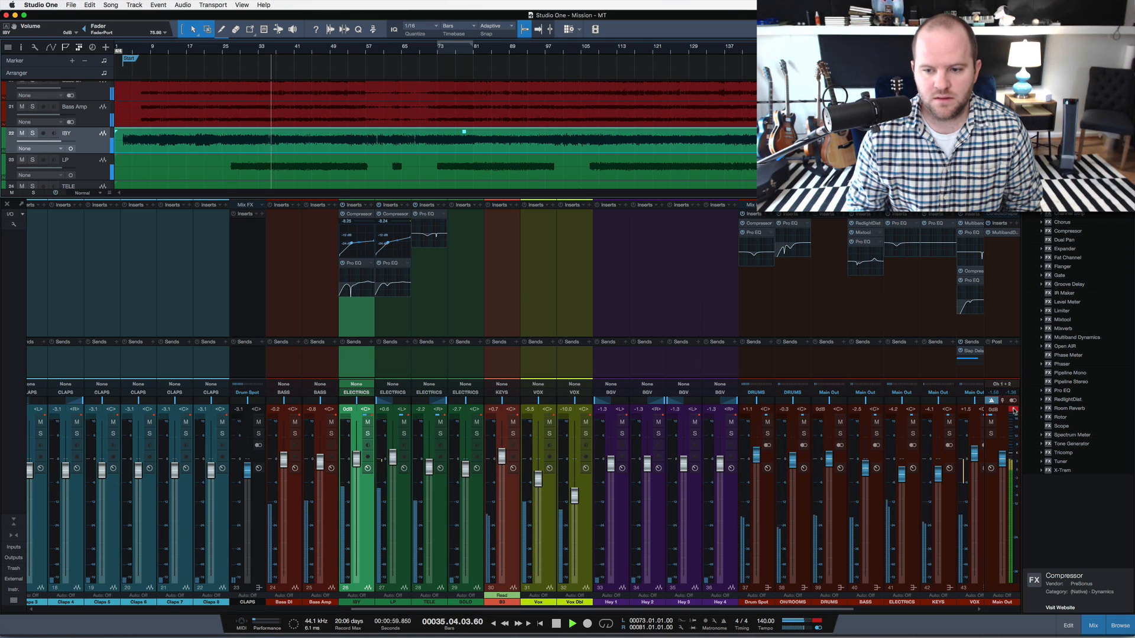
# Step: Reset the Main Out clip indicator and compare the mix with IBY muted and unmuted
pyautogui.click(1013, 410)
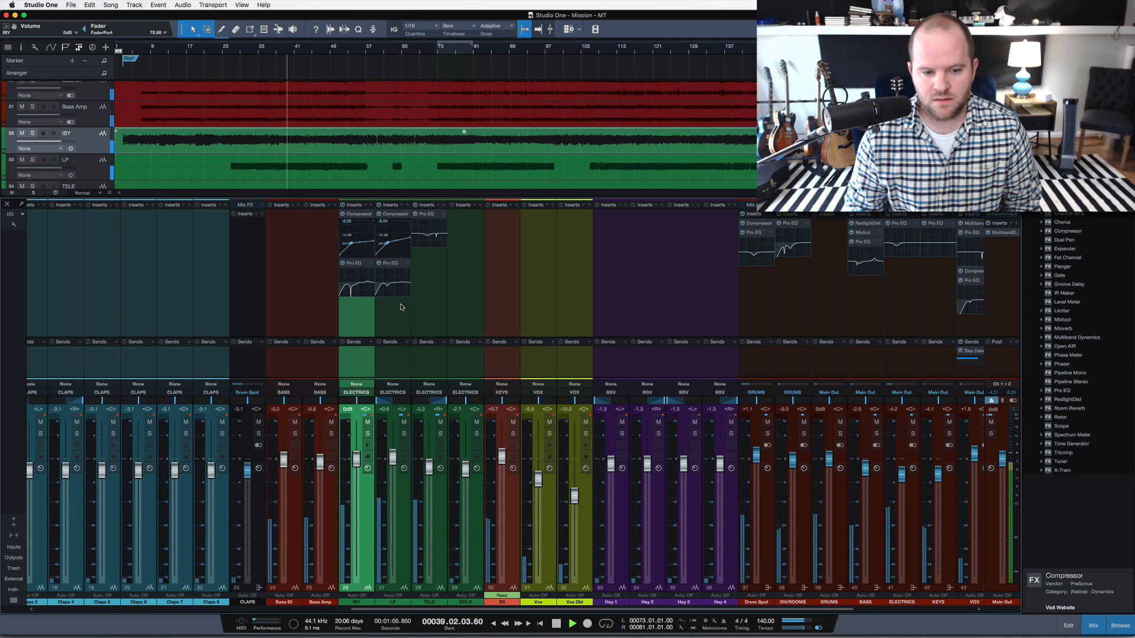
pyautogui.click(367, 422)
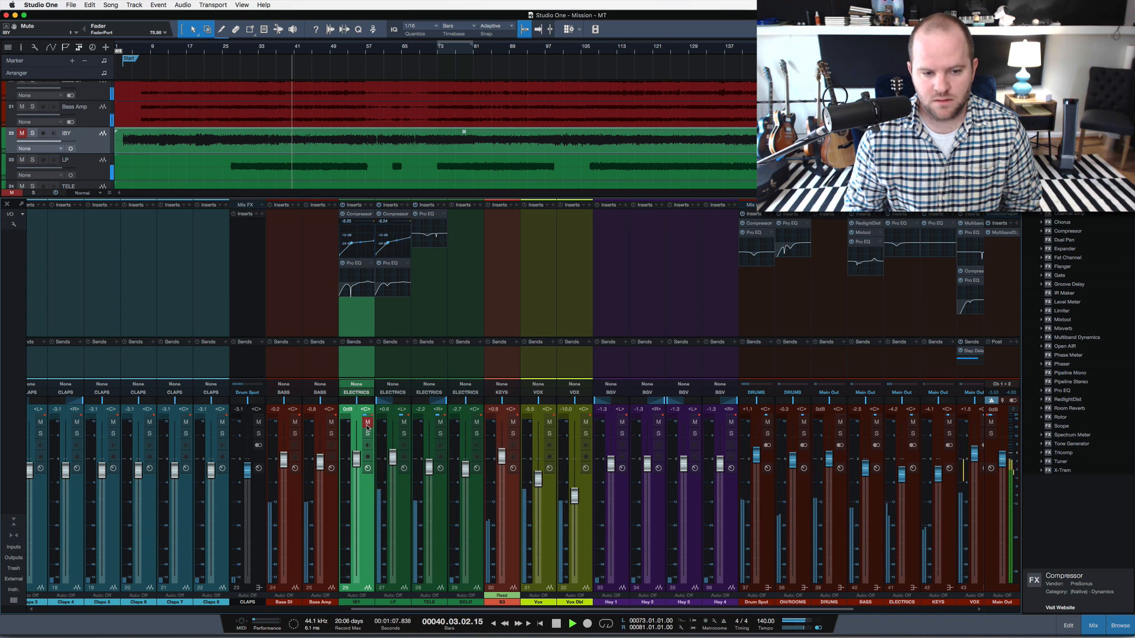
pyautogui.click(367, 423)
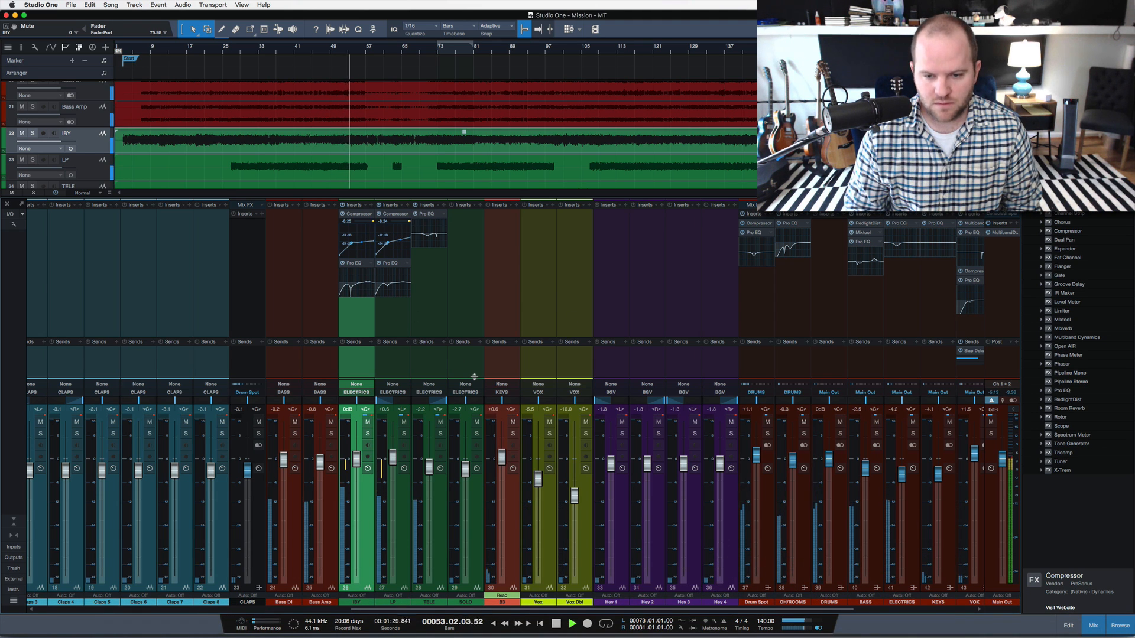
# Step: Mute the VOX bus, listen to the mix without lead vocals, stop, and place the playback cursor at bar 94
pyautogui.hscroll(6, 783, 415)
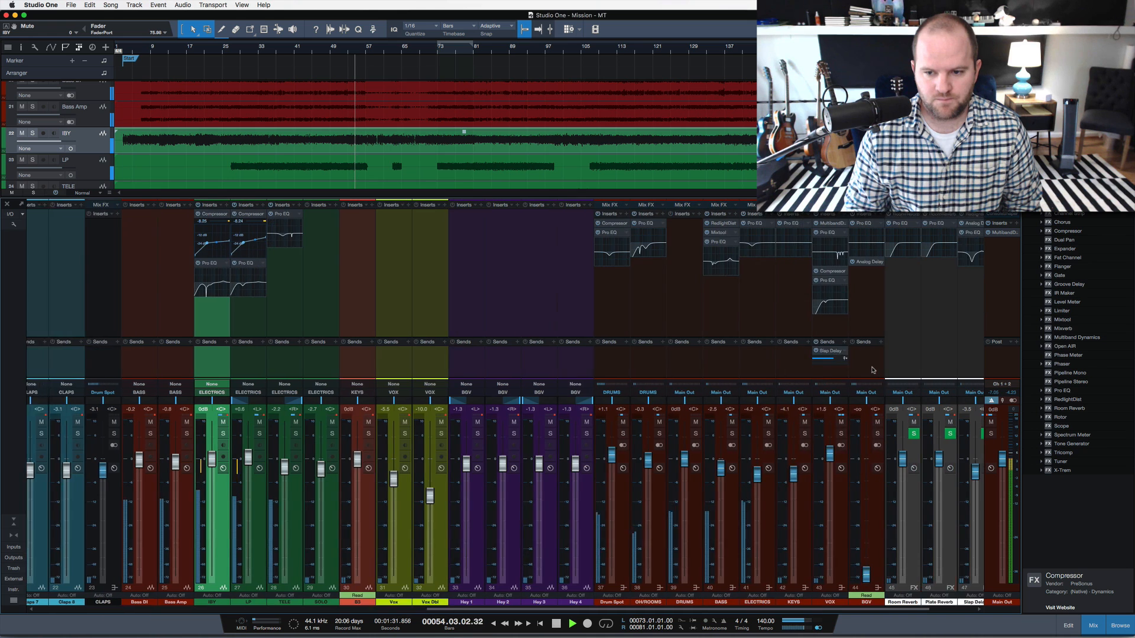
pyautogui.click(757, 421)
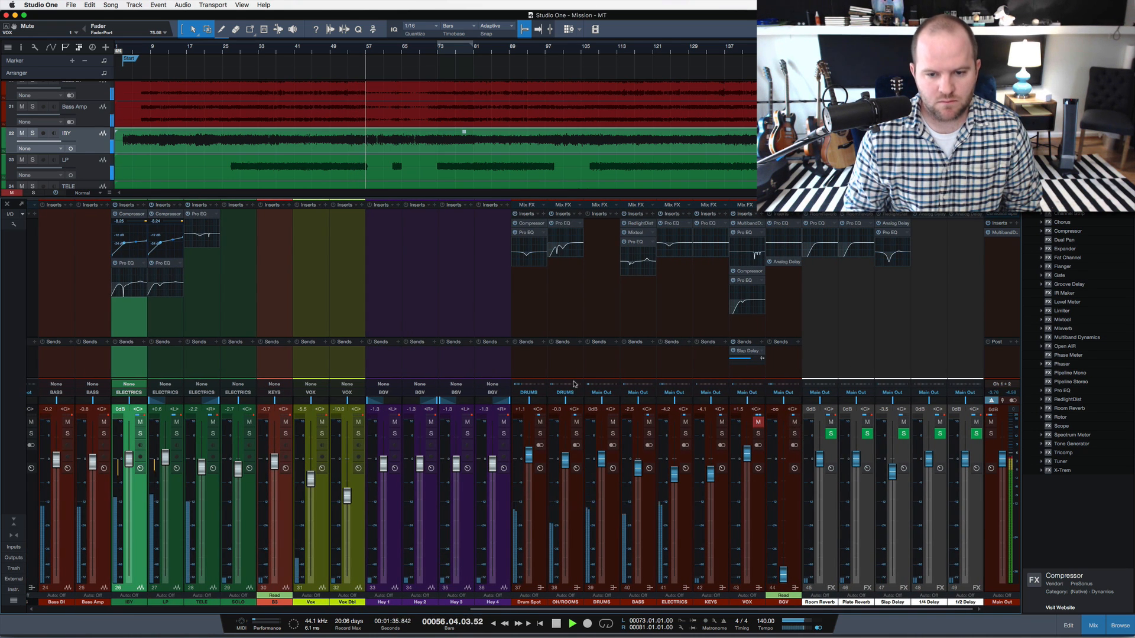
pyautogui.hscroll(-2, 574, 384)
pyautogui.hscroll(-1, 573, 384)
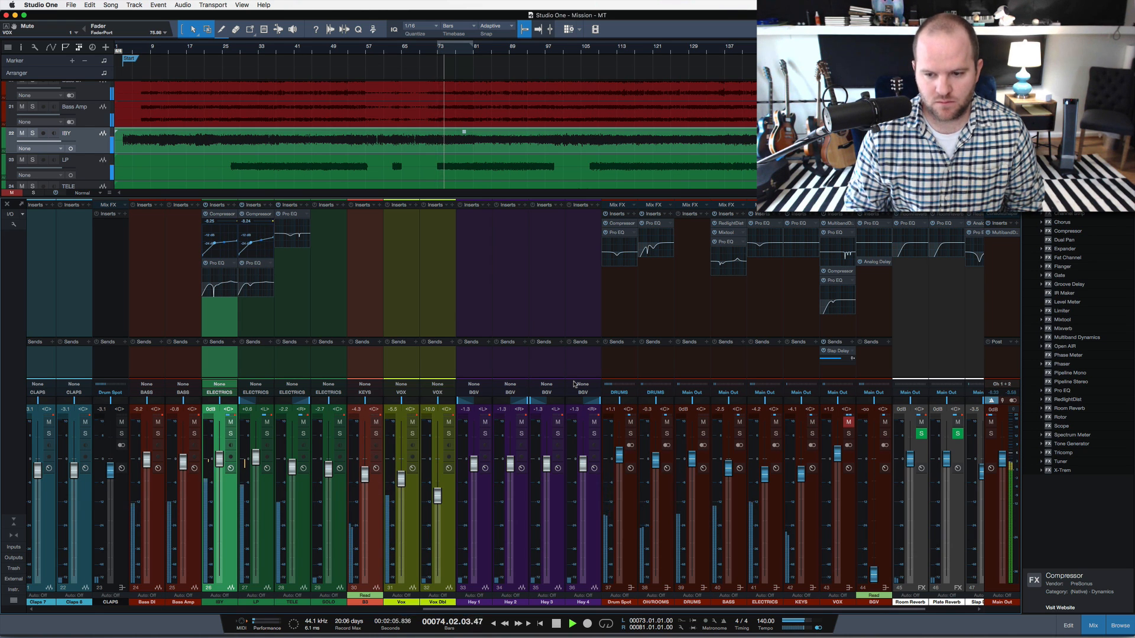
pyautogui.press('space')
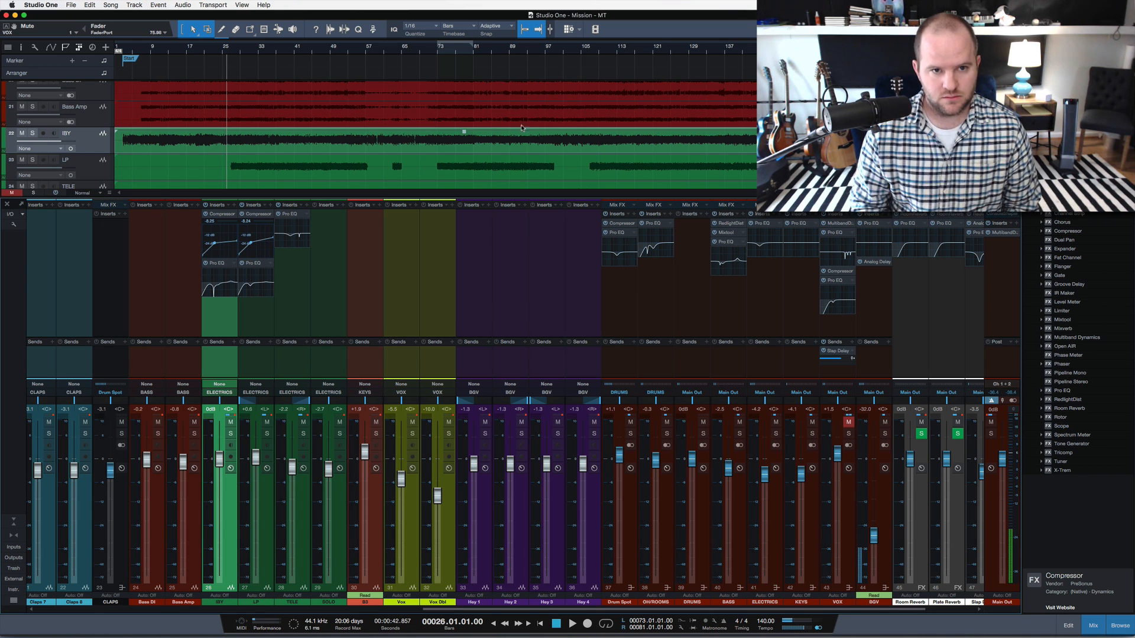
pyautogui.click(530, 48)
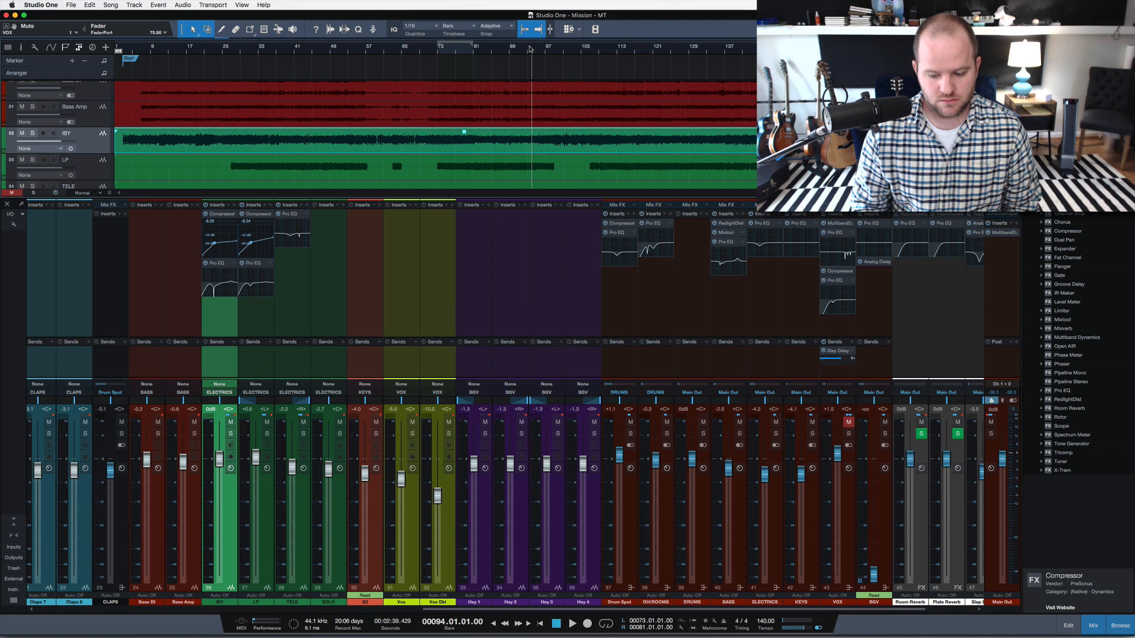